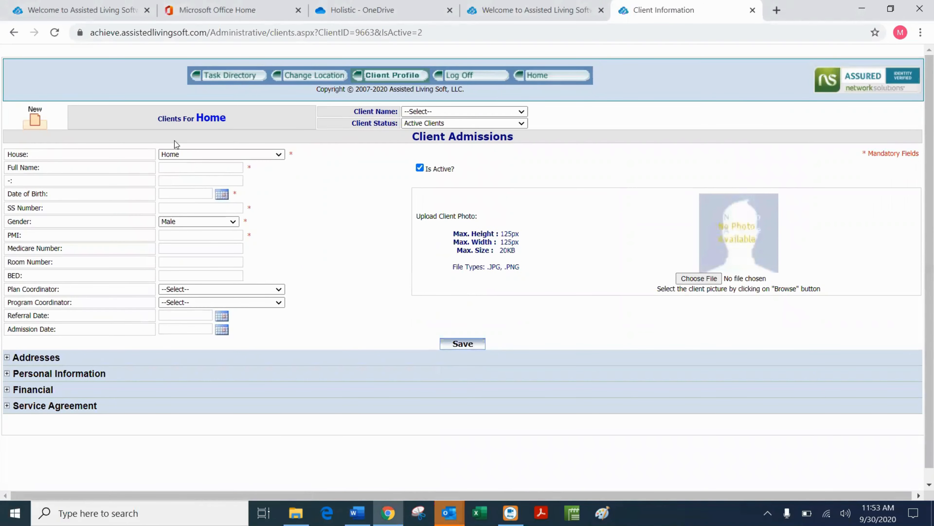
Start a new client admission with the client's full name, date of birth and SS number.
mouse_move(218, 78)
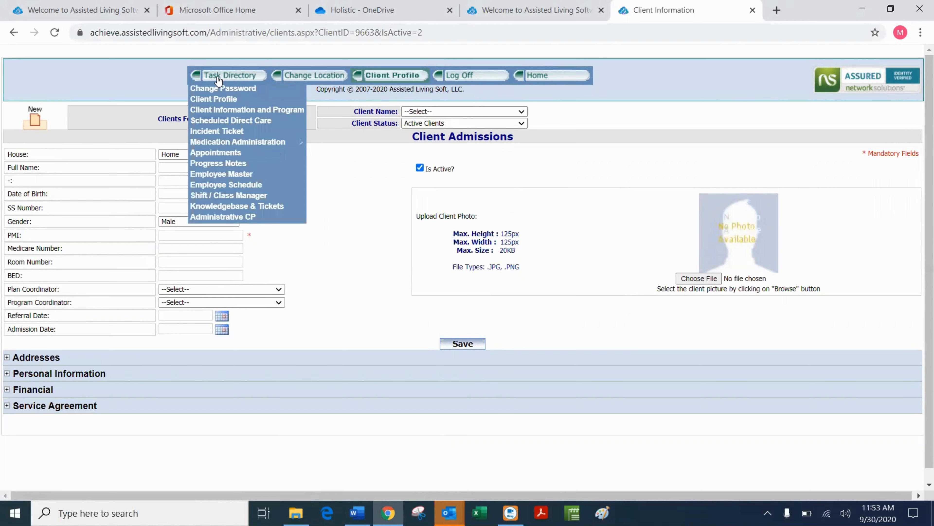
click(233, 110)
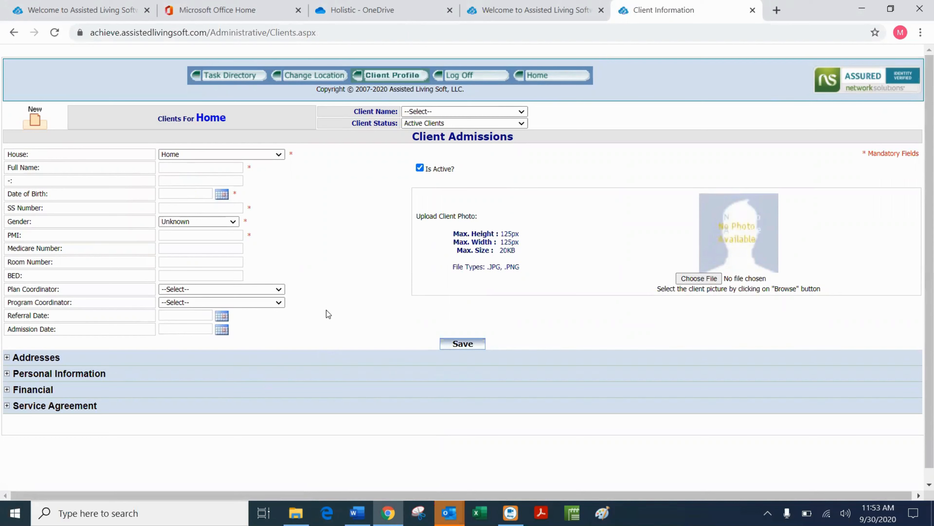
click(181, 167)
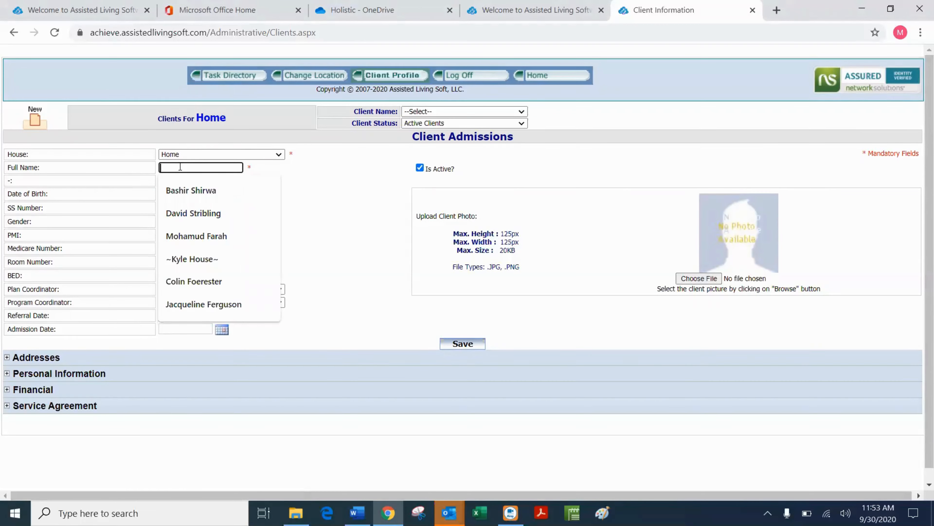
text(Full )
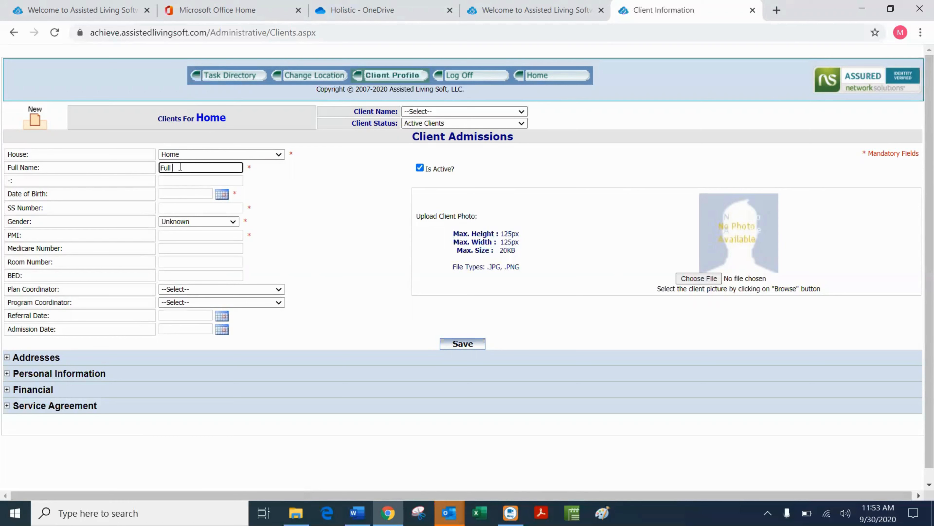
text(LAST)
click(176, 195)
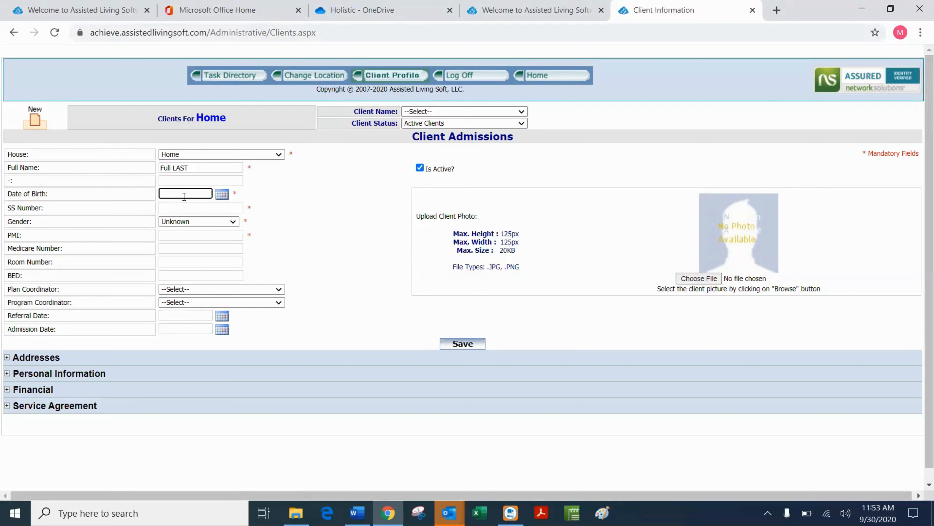
text(1/1/195)
text(6)
click(187, 208)
text(x)
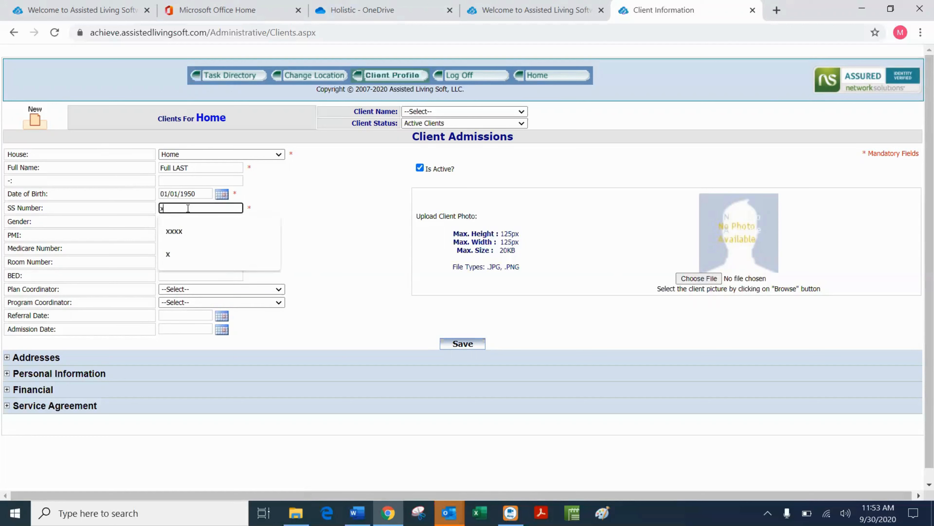
text(xxx)
click(308, 200)
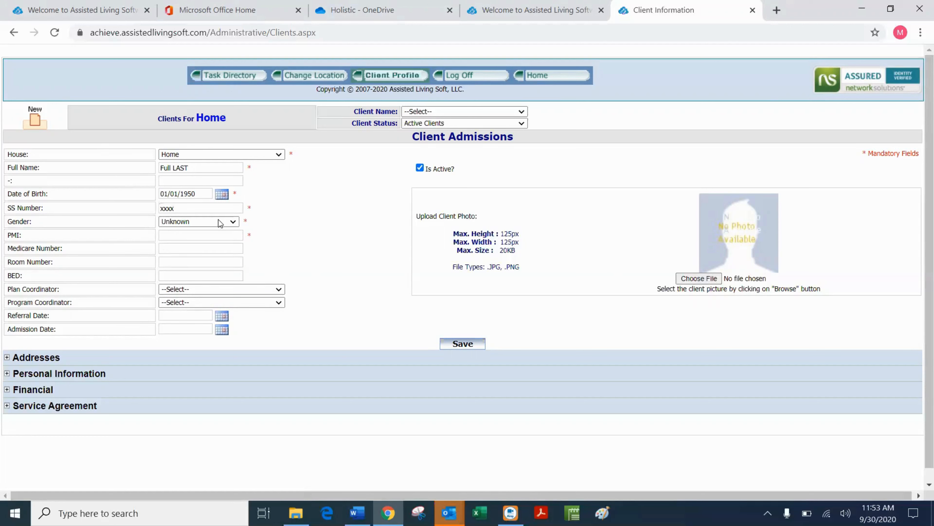
Set the client's gender to Male and enter the client's PMI number.
click(221, 222)
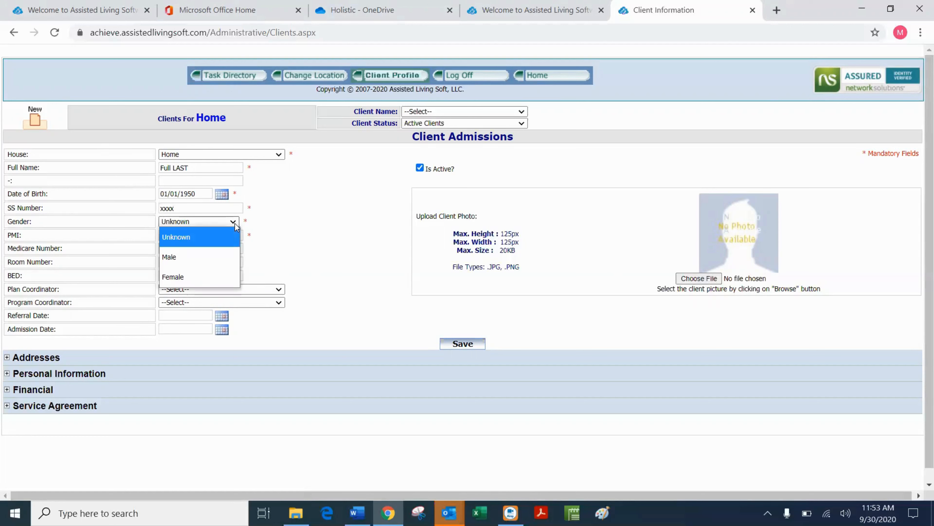
click(192, 257)
click(197, 234)
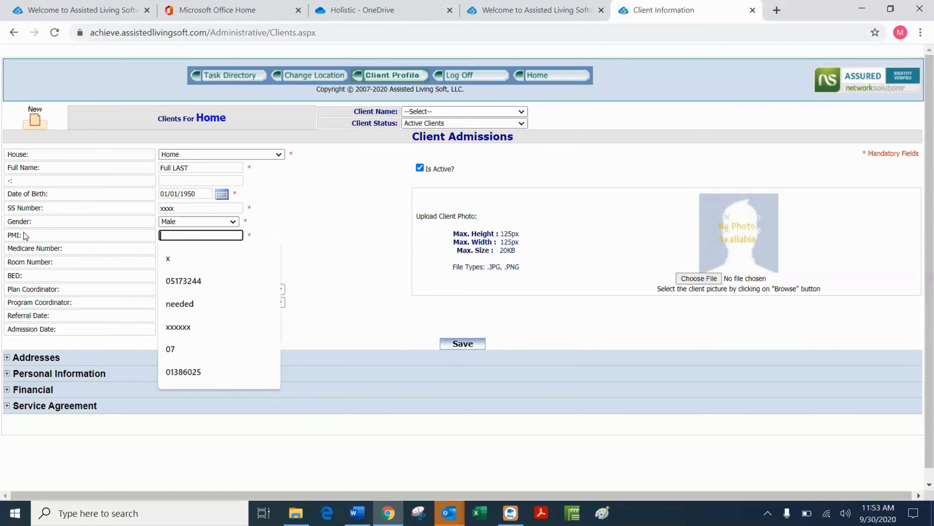
text(88888888)
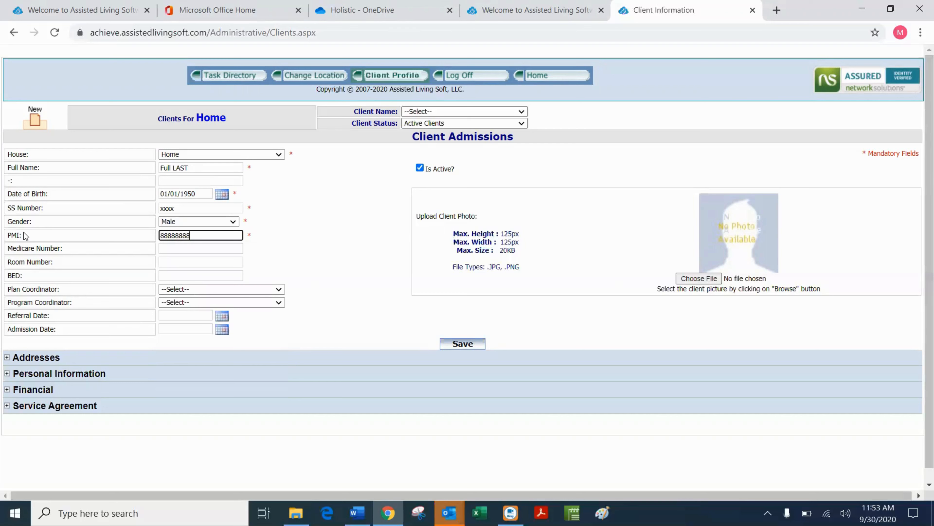
click(365, 234)
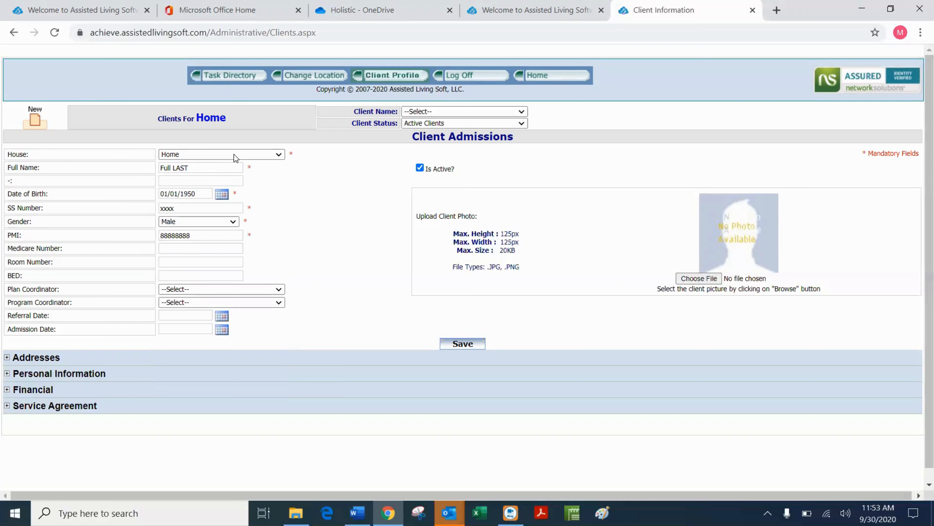
Assign zAdmin as plan and program coordinator, set admission date 9/30/2020, and save.
click(278, 292)
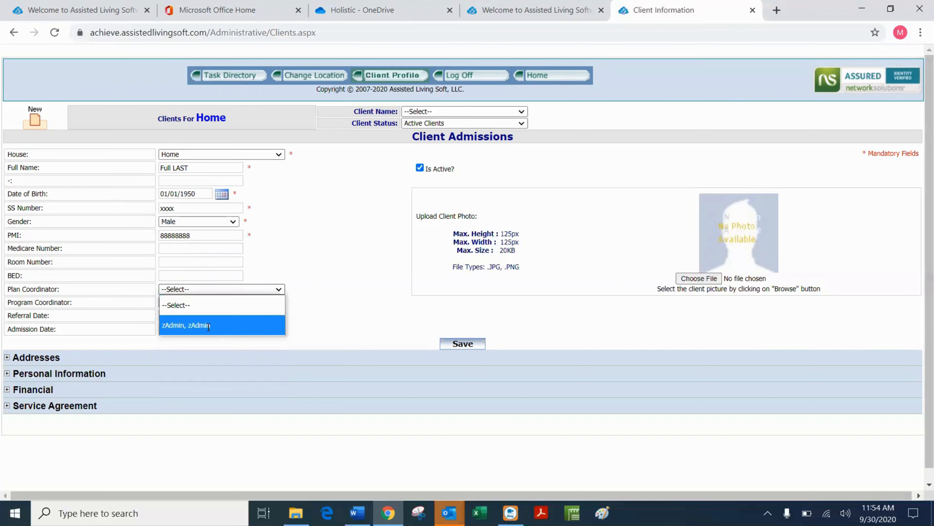
click(209, 326)
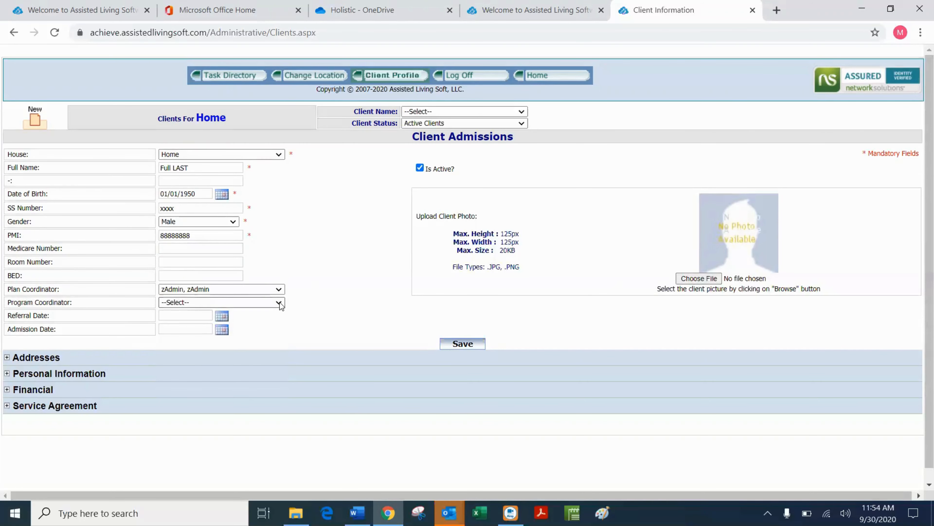
click(279, 302)
click(202, 338)
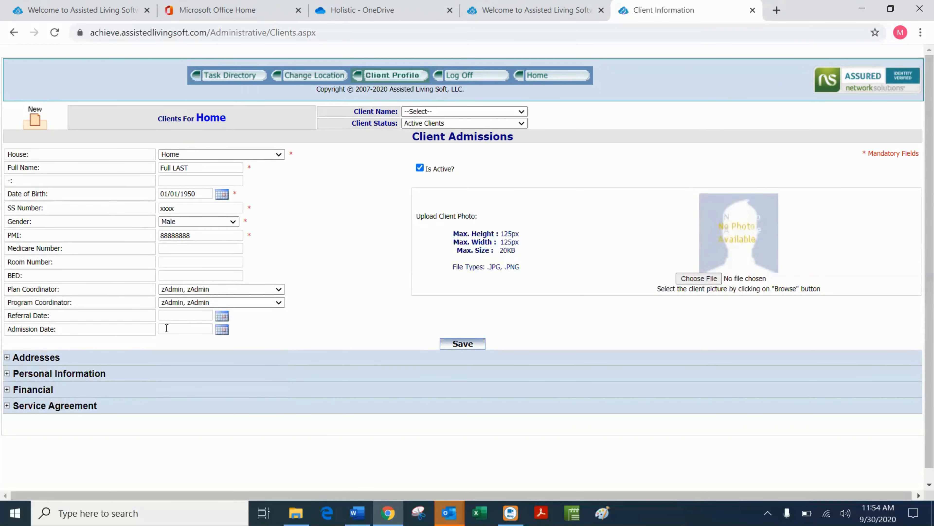
click(166, 328)
text(9/30/2020)
click(463, 344)
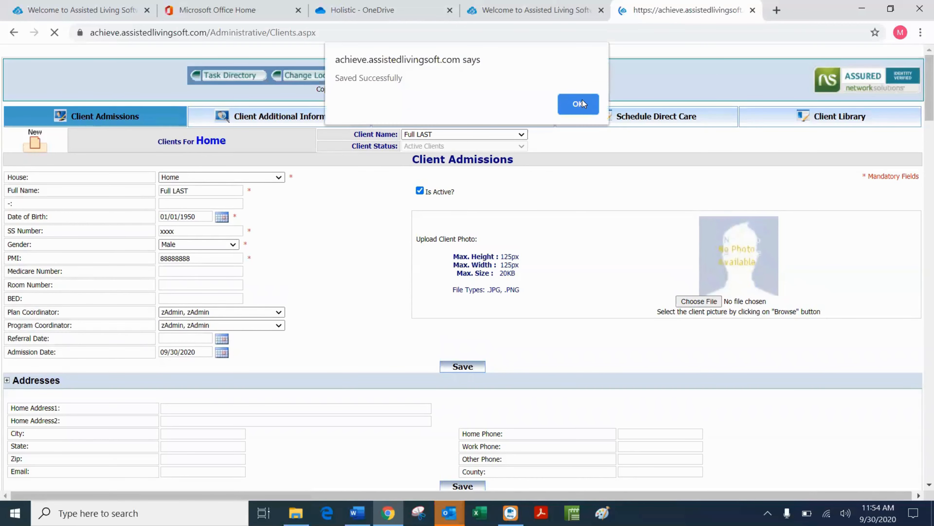
Dismiss the save confirmation, check the Addresses section, and expand Personal Information.
click(578, 104)
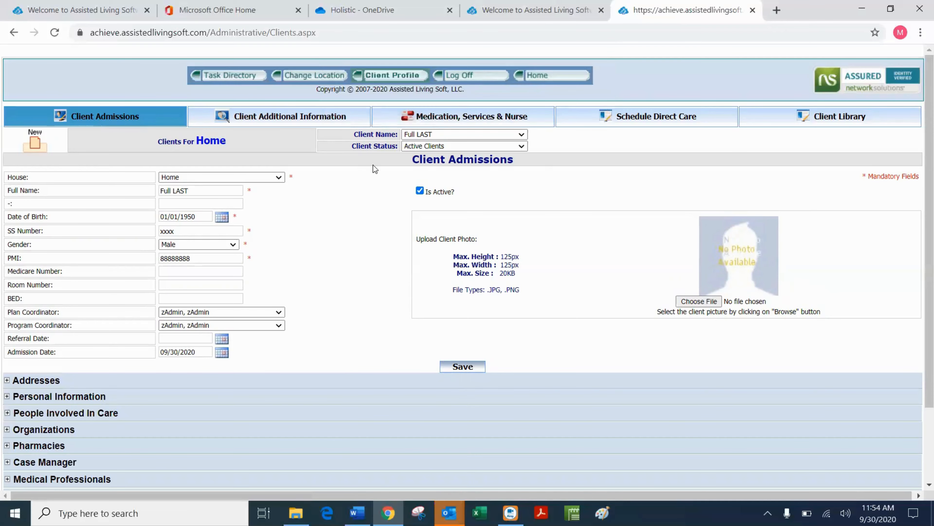
scroll(372, 170, down, 3)
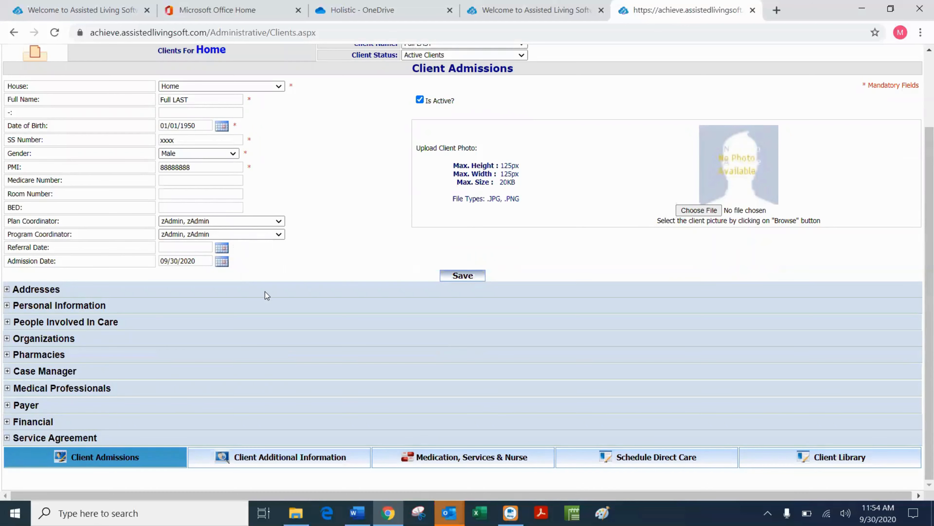
click(7, 289)
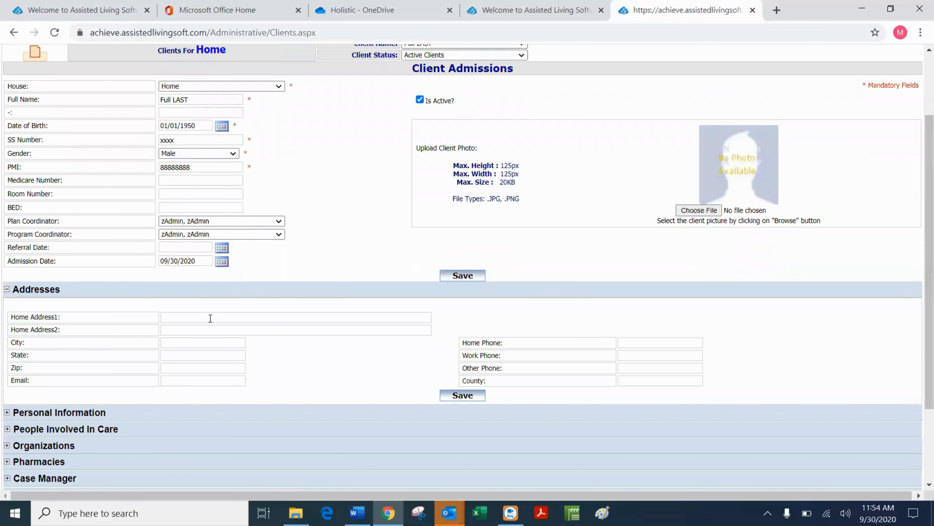
click(7, 290)
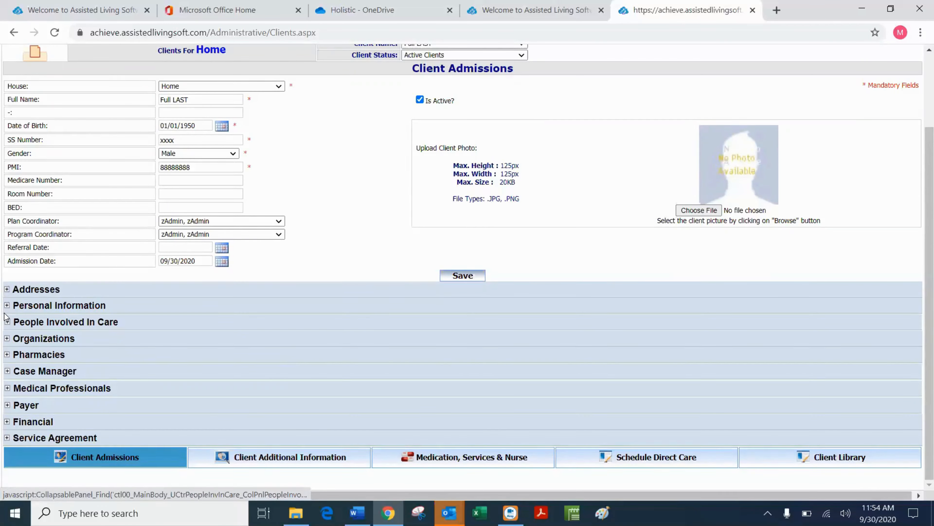
click(7, 306)
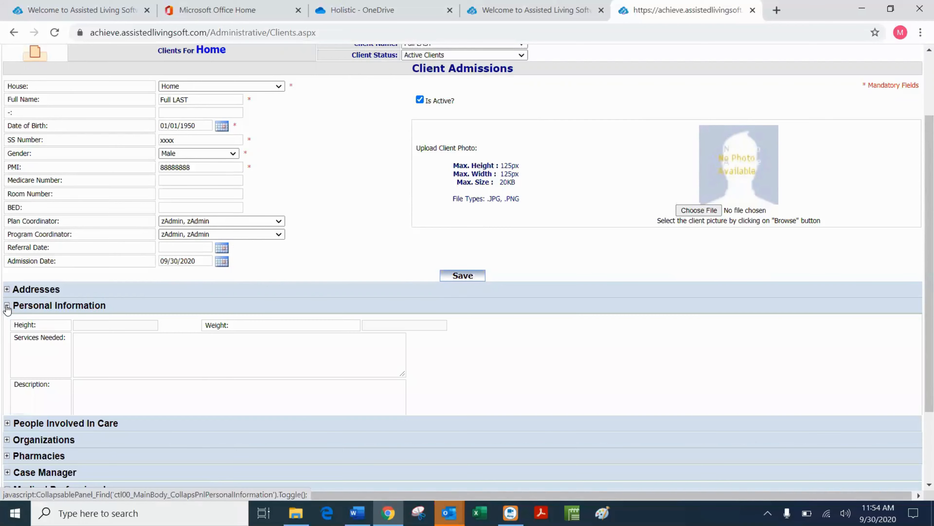
Enter 'Average Build, Scar on cheek, brown eyes, walks with a limp' as the Description, leaving primary language empty.
scroll(126, 344, down, 5)
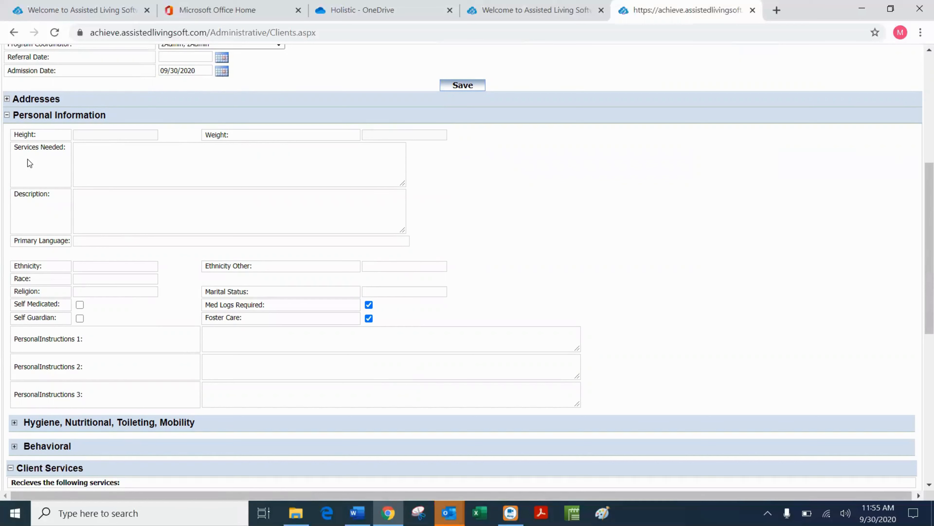
click(78, 155)
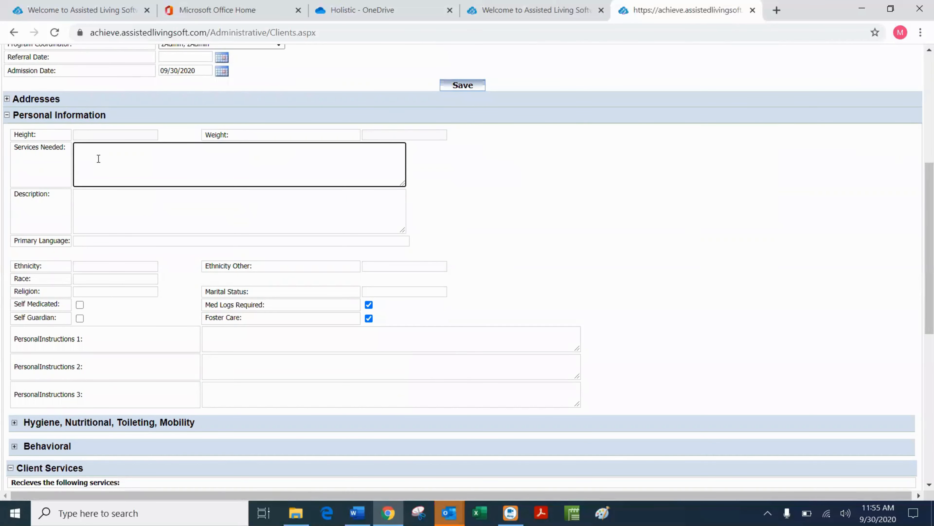
click(97, 208)
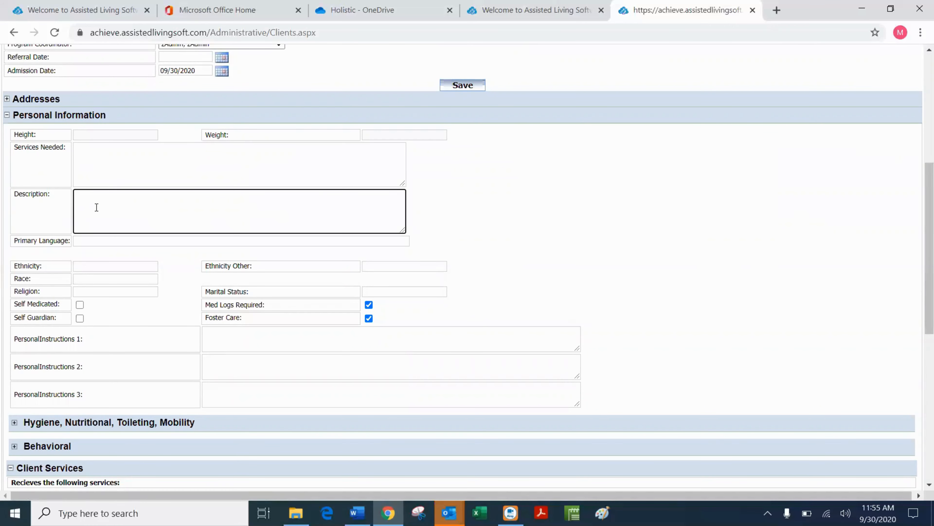
scroll(268, 152, up, 8)
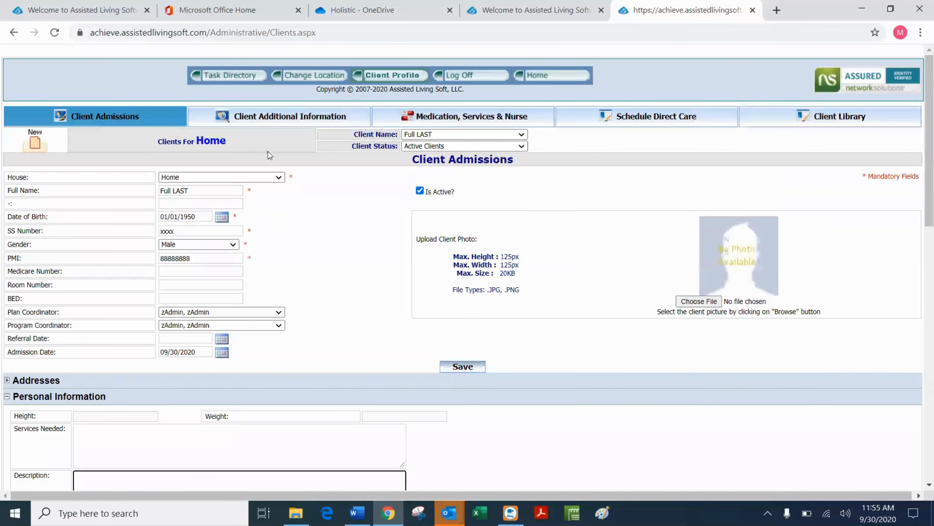
scroll(247, 193, down, 7)
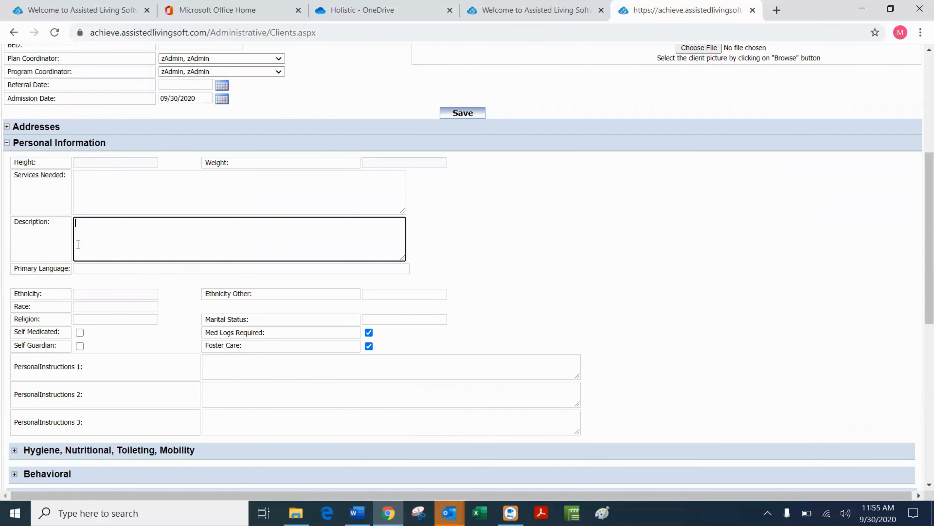
text(Average)
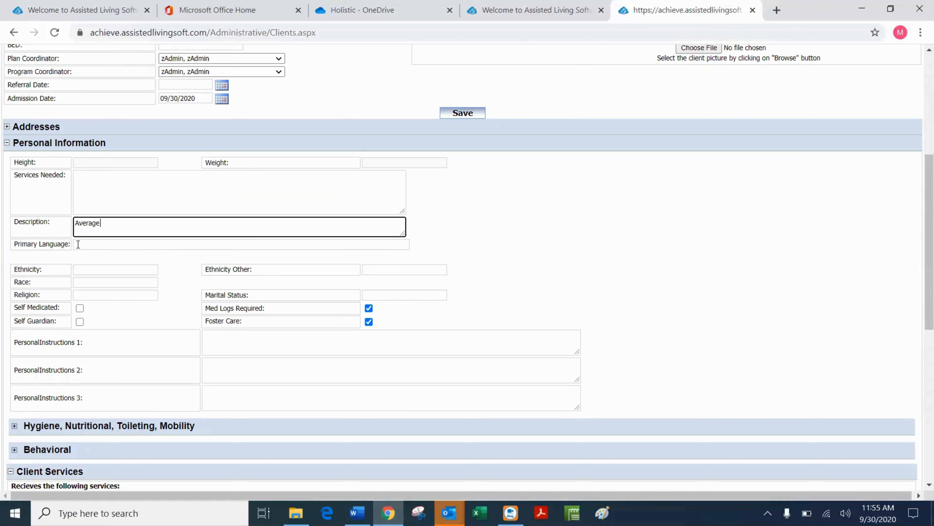
text( Build, Scar on cheek, brown e)
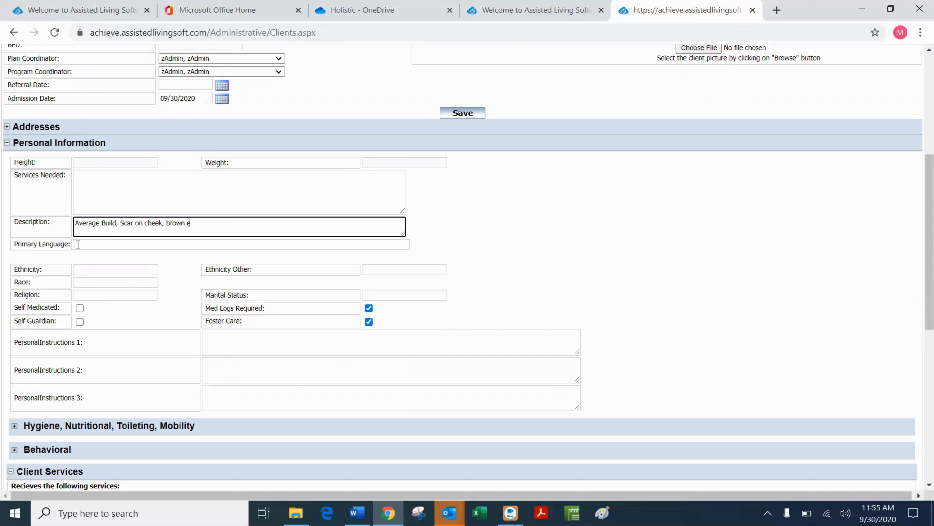
text(yes, walks with a limp)
drag(75, 223, 276, 222)
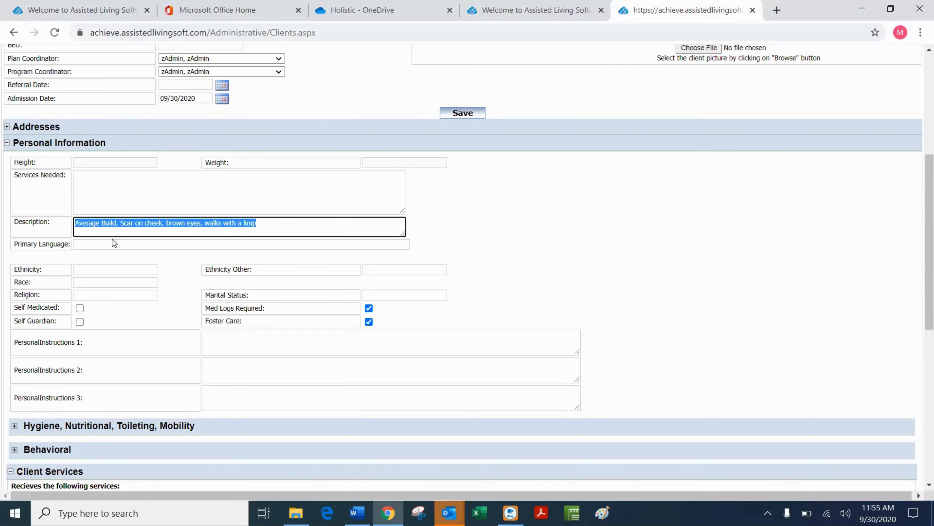
click(107, 247)
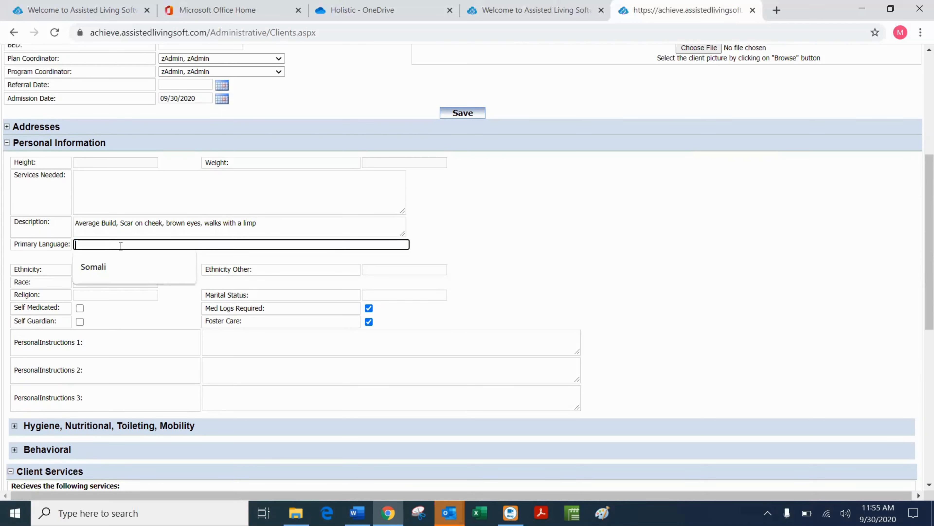
click(489, 232)
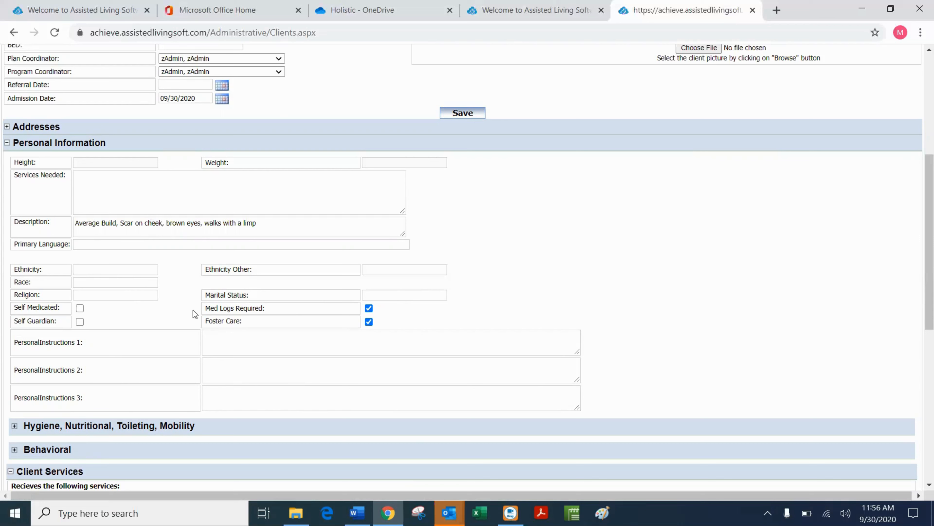
Leave Self Medicated unchecked and keep Med Logs Required on by cancelling its prompt.
click(80, 309)
click(80, 308)
click(368, 309)
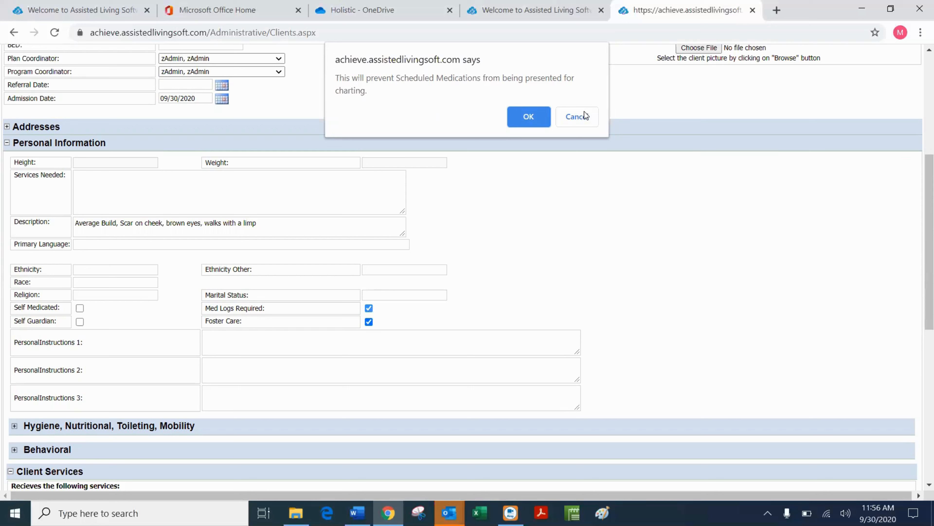
click(577, 116)
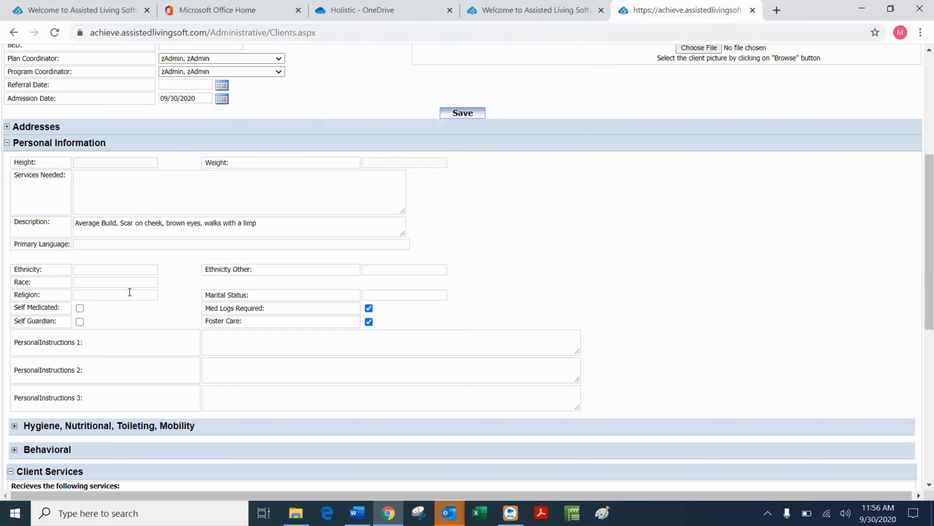
Check Self Guardian and record that the client is not in foster care.
click(79, 321)
click(79, 322)
click(80, 322)
click(79, 322)
click(79, 322)
click(369, 322)
Save the personal information and acknowledge the Updated Successfully alert.
scroll(141, 315, down, 3)
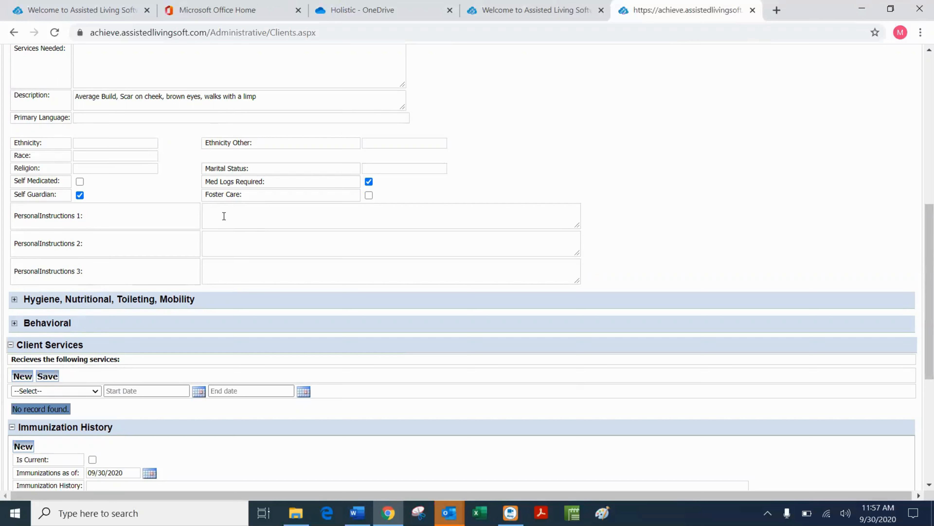
scroll(368, 212, up, 5)
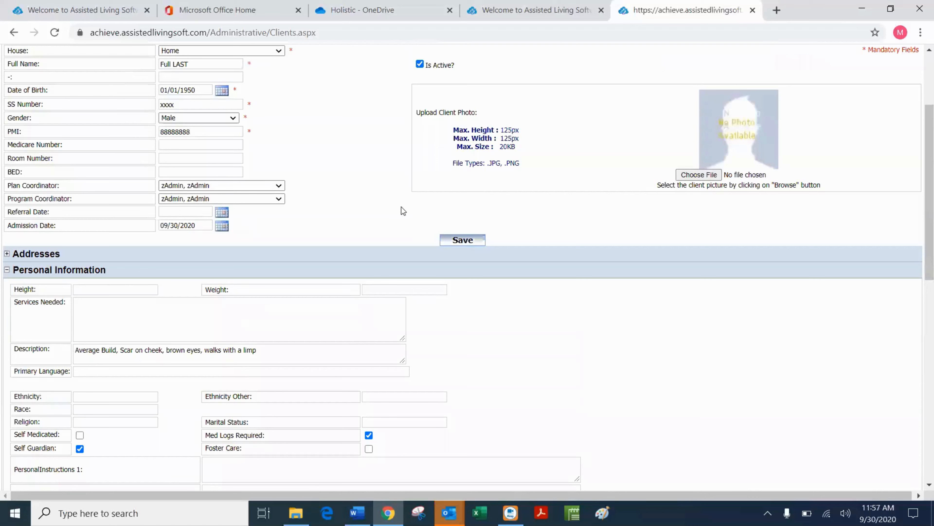
click(463, 240)
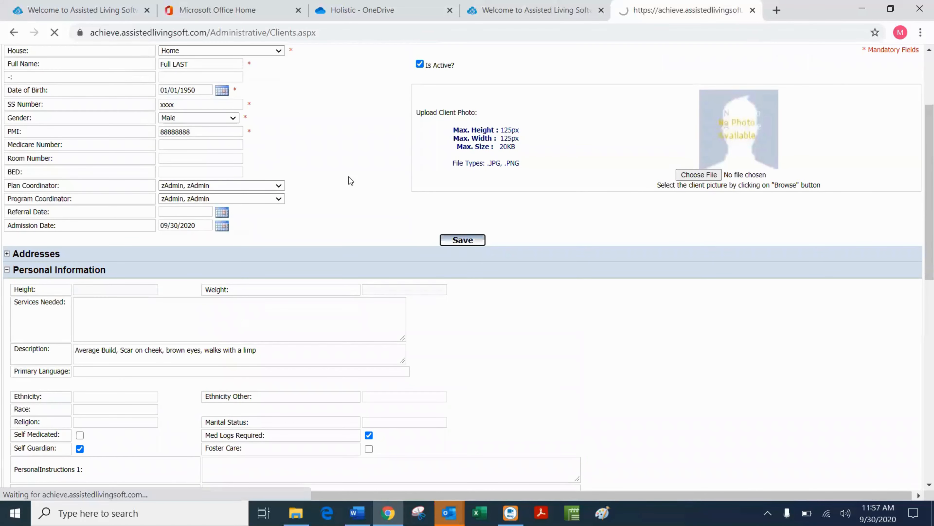
scroll(357, 171, down, 4)
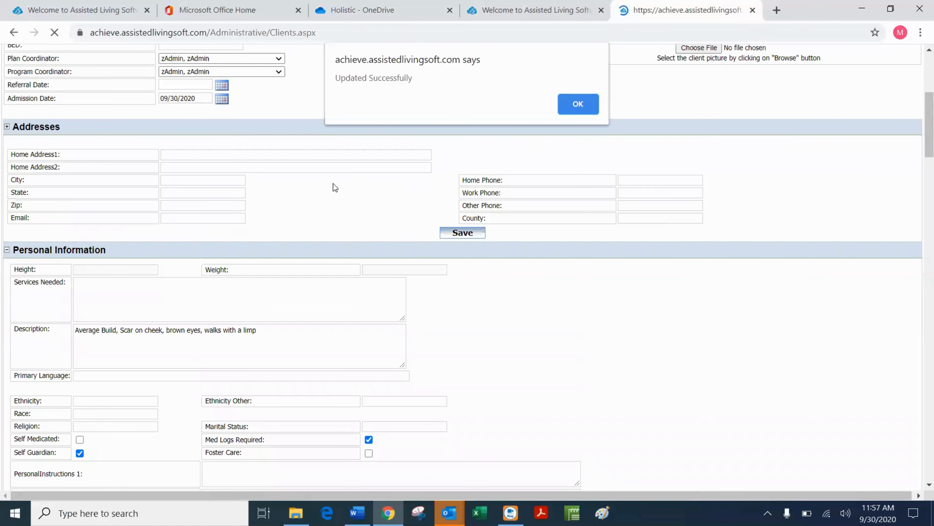
click(566, 106)
scroll(106, 243, down, 5)
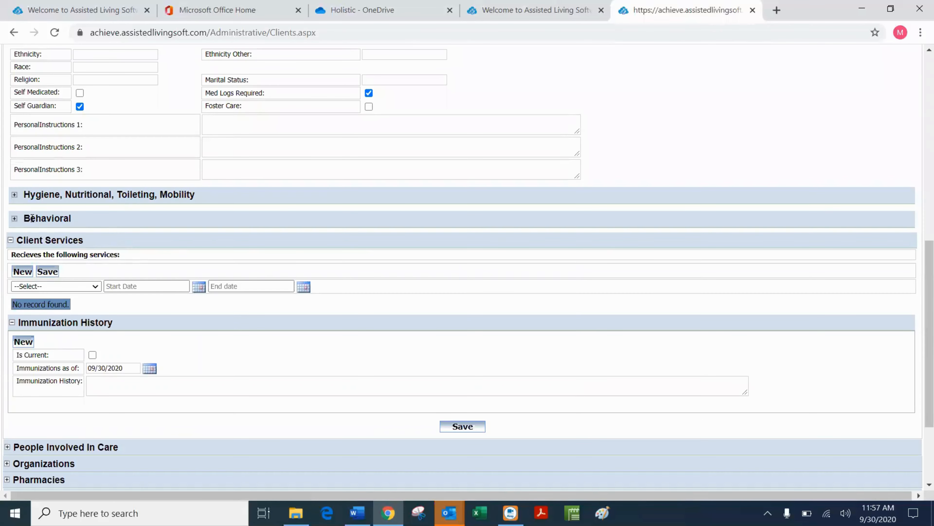
Set Hand Washing, Face Washing, Shaving, Hair Care, Undressing to Independent; Menstrual Care Not Applicable.
click(14, 194)
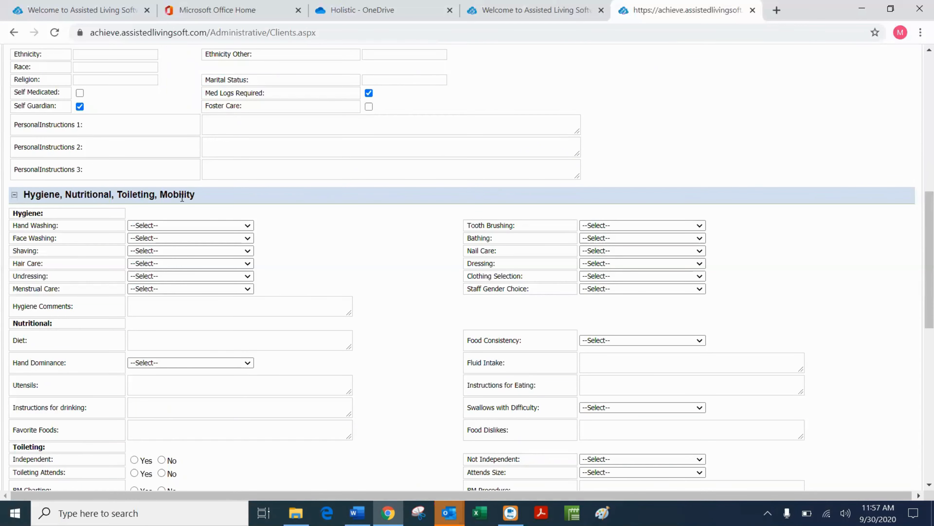
click(246, 226)
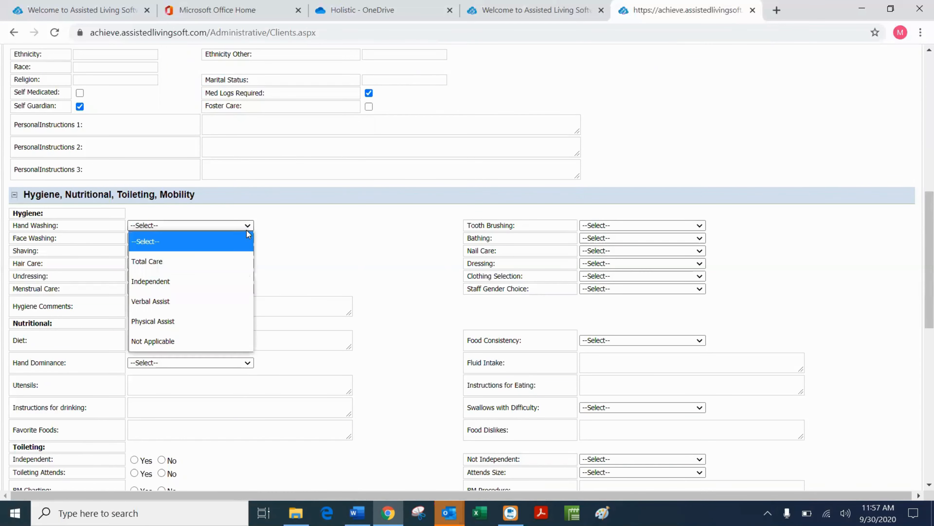
click(170, 281)
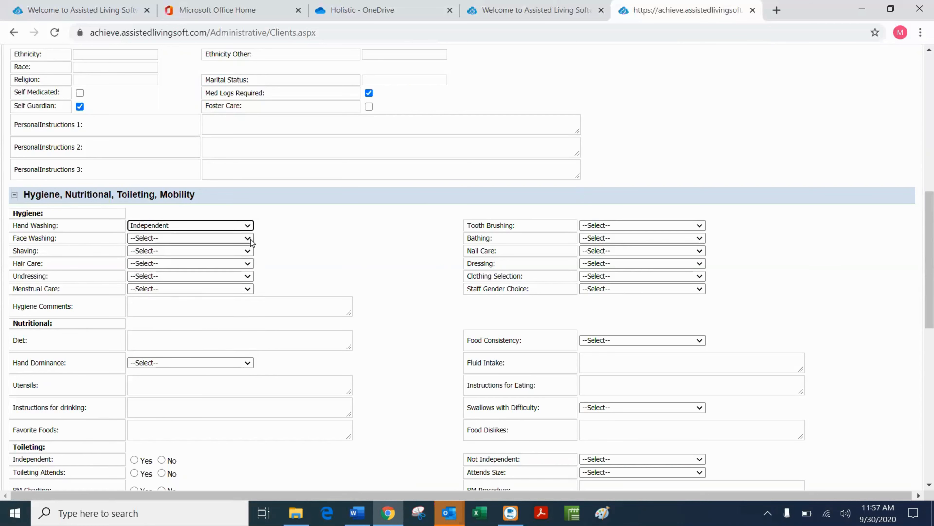
click(241, 238)
click(168, 296)
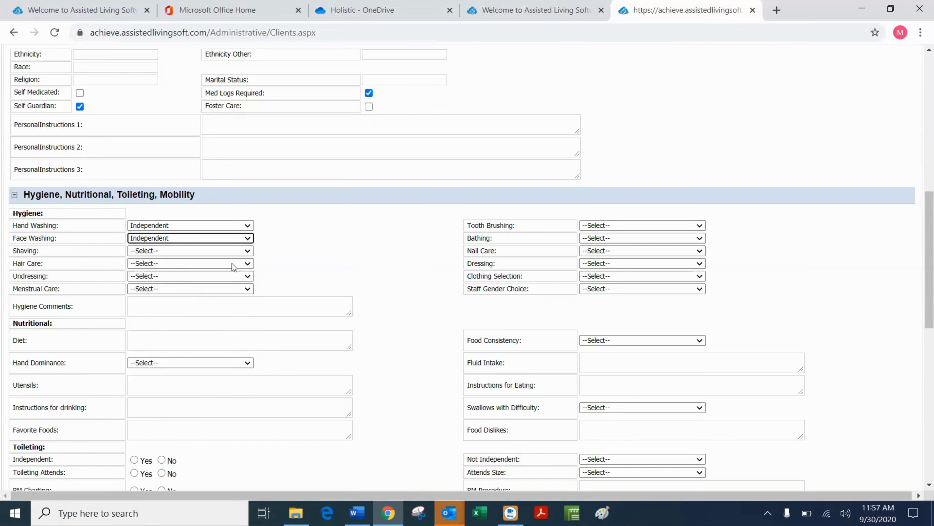
click(241, 251)
click(168, 307)
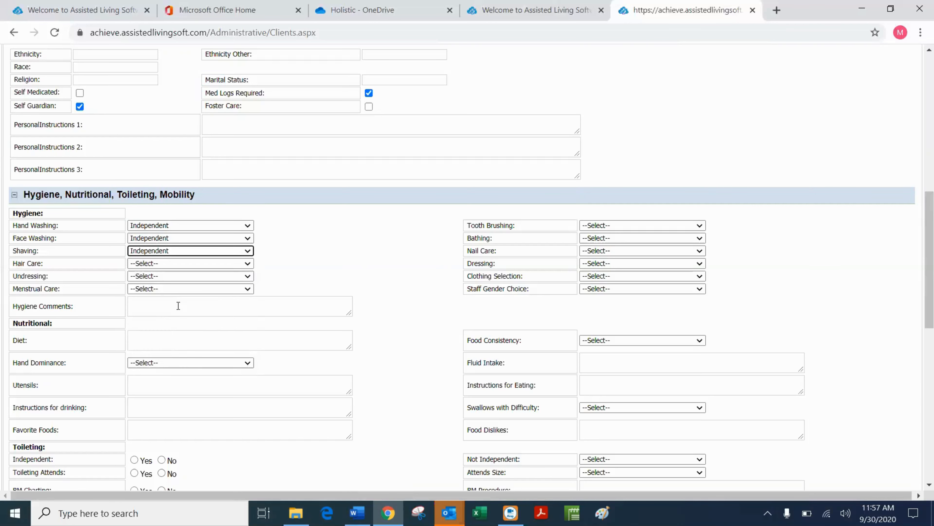
click(247, 263)
click(162, 320)
click(247, 276)
click(184, 333)
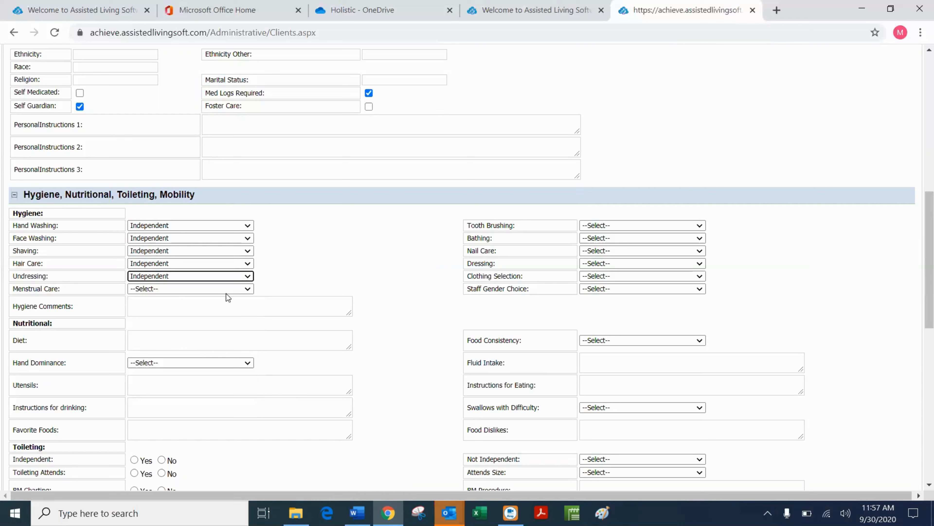
click(231, 289)
click(167, 405)
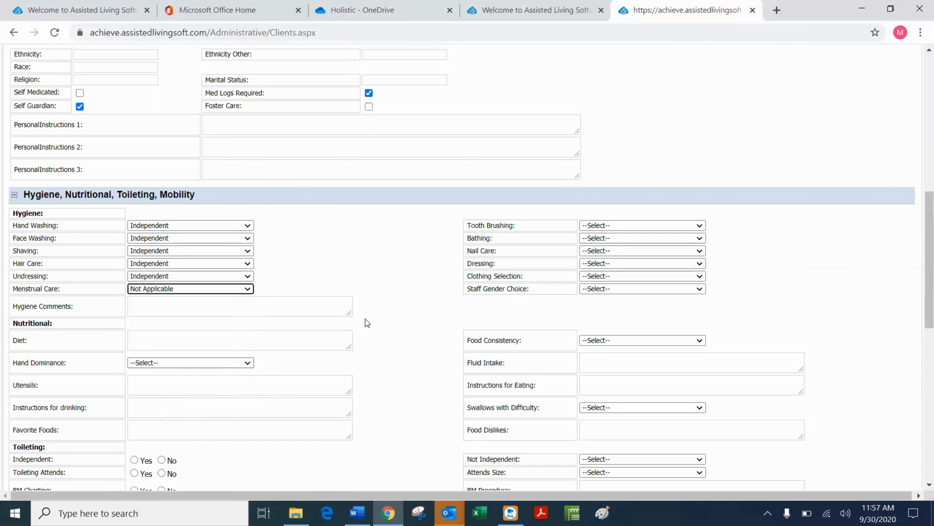
Set Tooth Brushing Total Care, Bathing/Dressing Independent, Nail Care/Clothing Verbal Assist, Staff Gender No Preference.
click(698, 226)
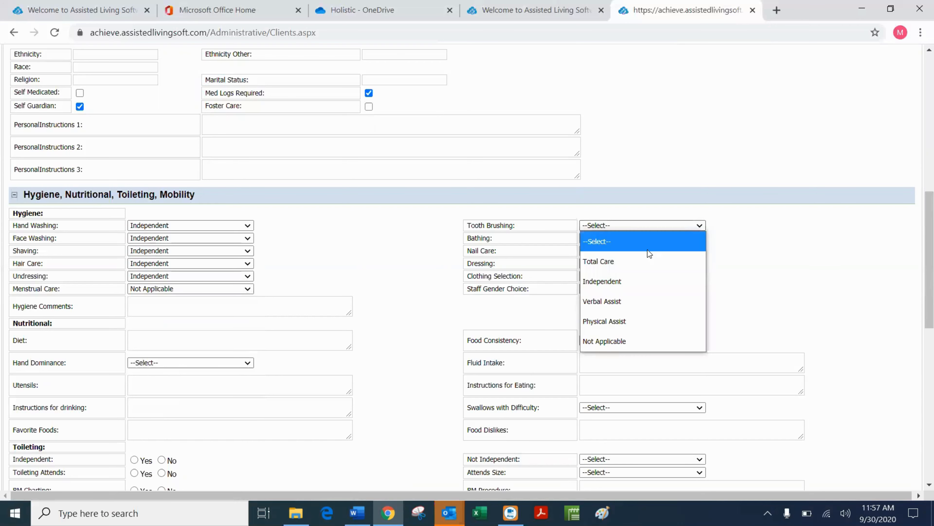
click(631, 265)
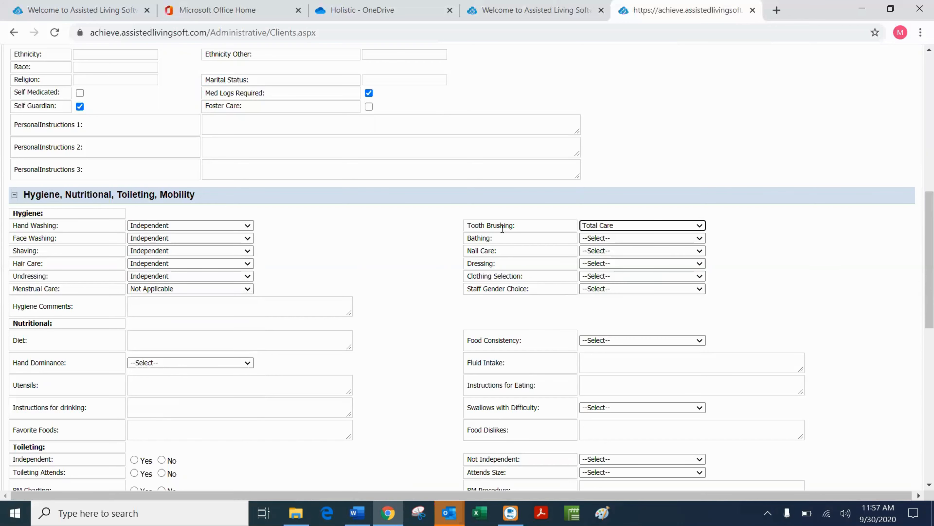
click(699, 239)
click(642, 295)
click(699, 251)
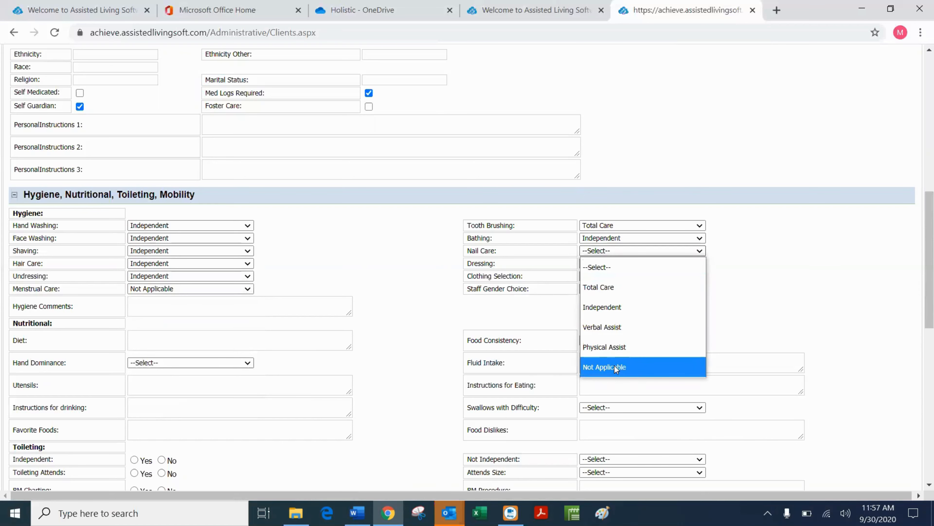
click(614, 327)
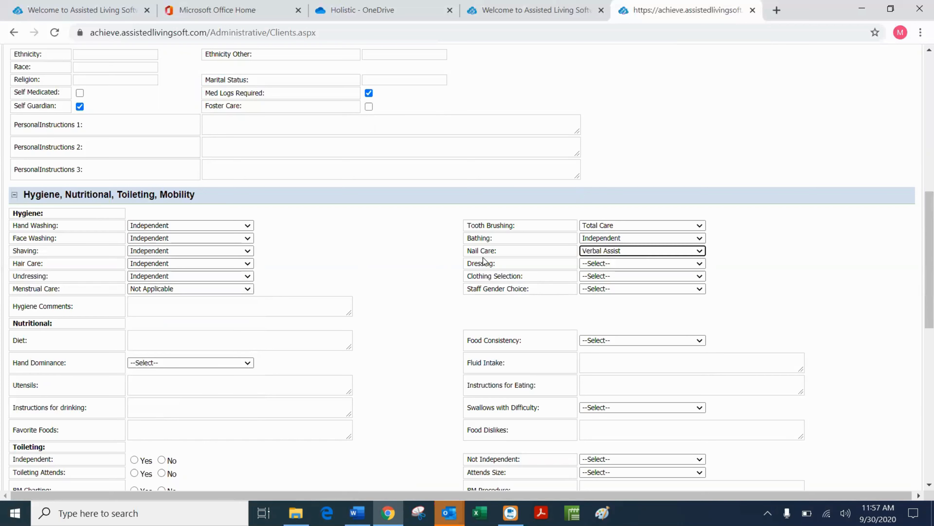
click(699, 264)
click(627, 322)
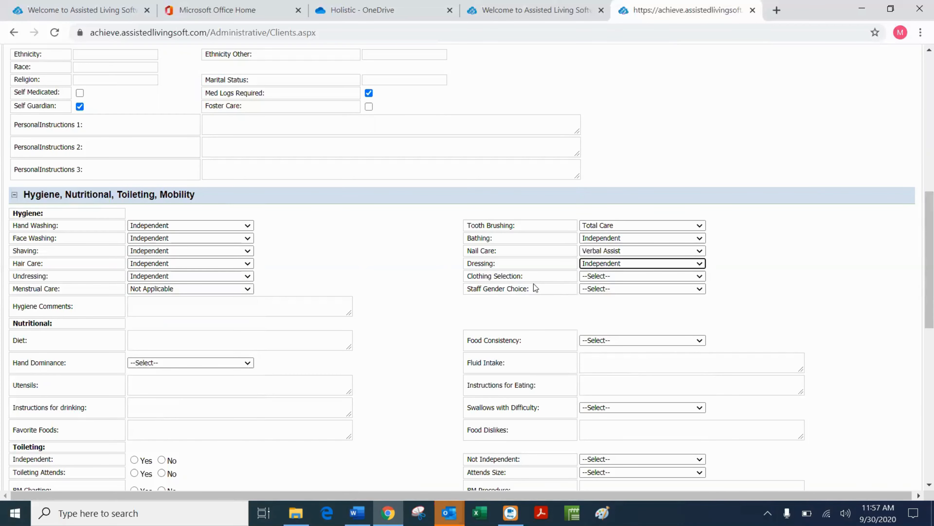
click(689, 277)
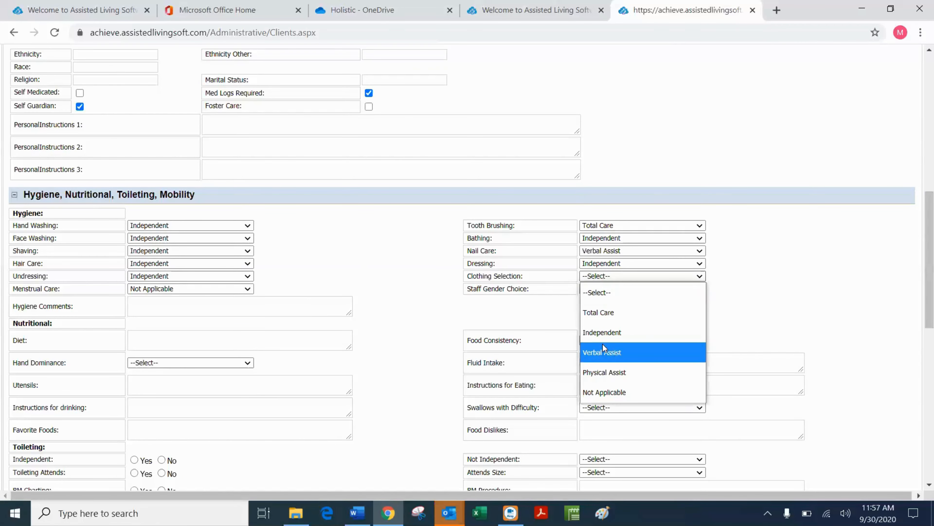
click(603, 351)
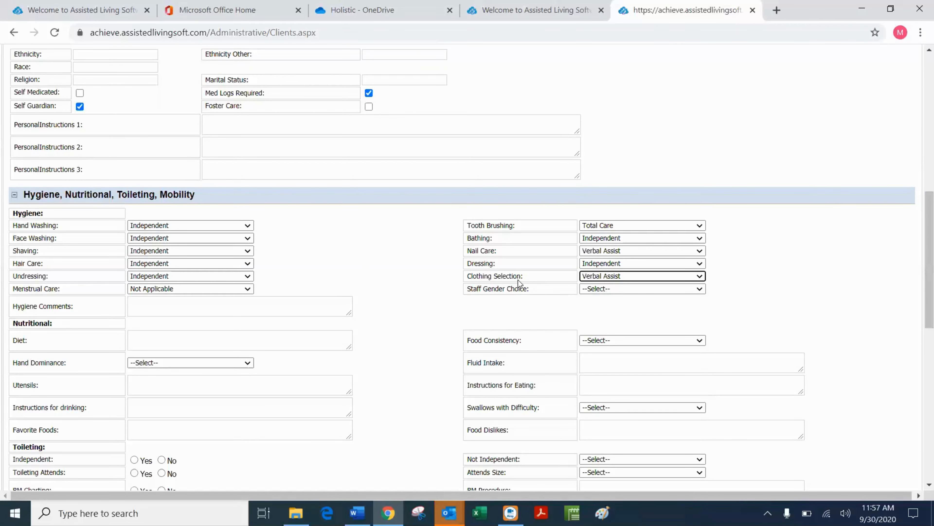
click(699, 289)
click(604, 364)
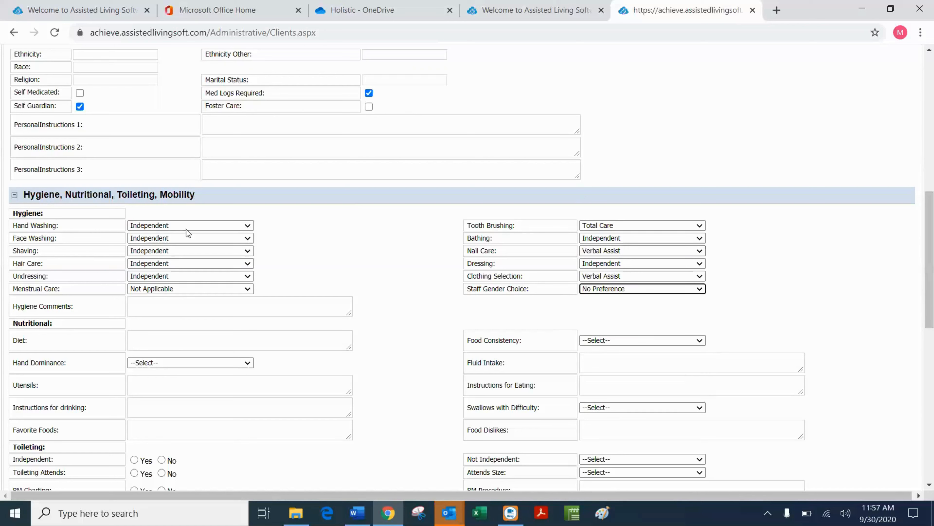
click(149, 305)
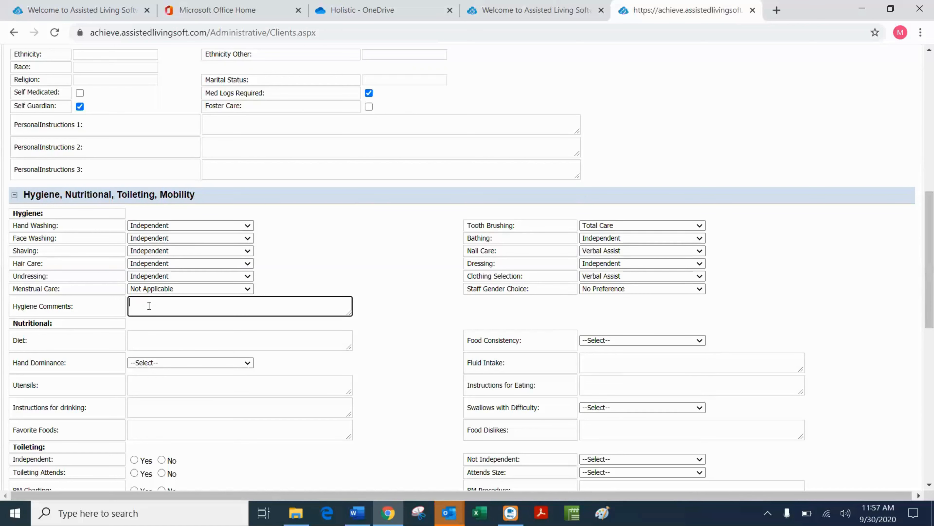
scroll(152, 307, down, 3)
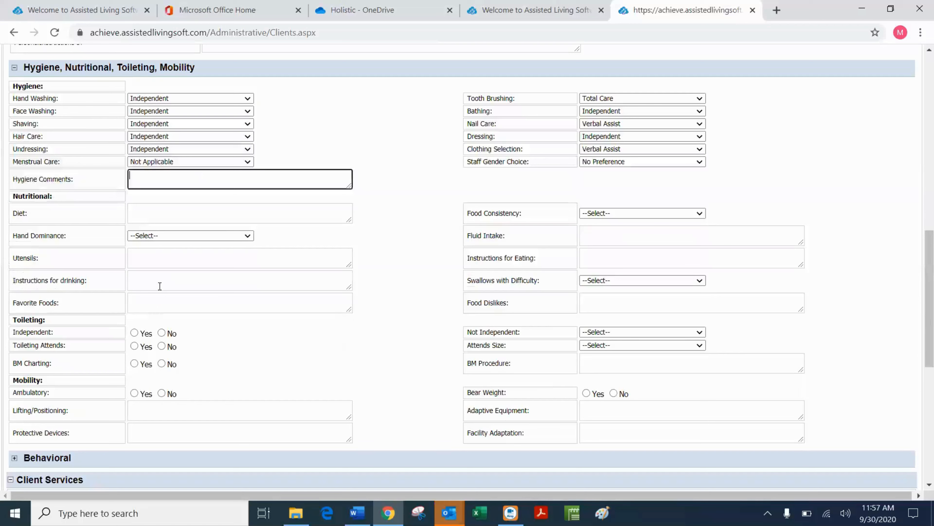
Enter diet 'Regular - Diabetic - low', Food Consistency Regular, and Hand Dominance Right.
click(151, 210)
text(Regu)
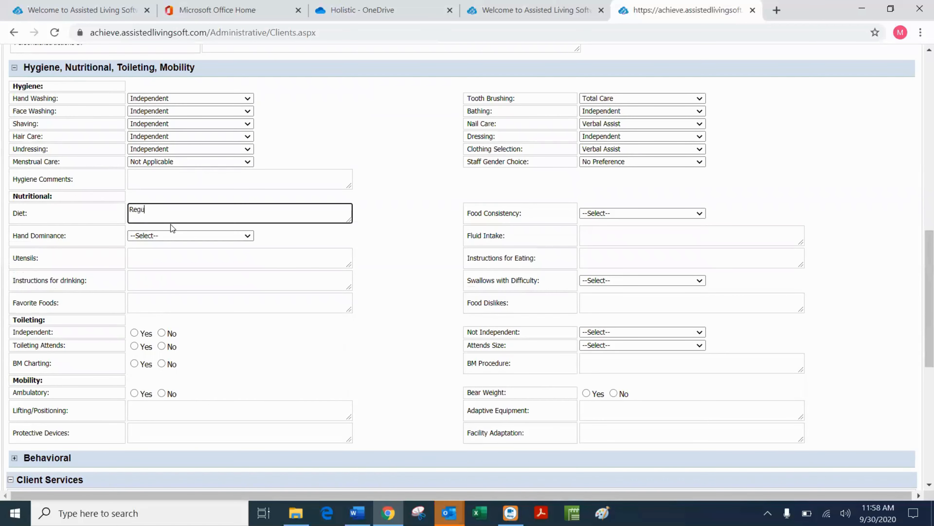
text(lar - Diabetic - low carb)
click(701, 215)
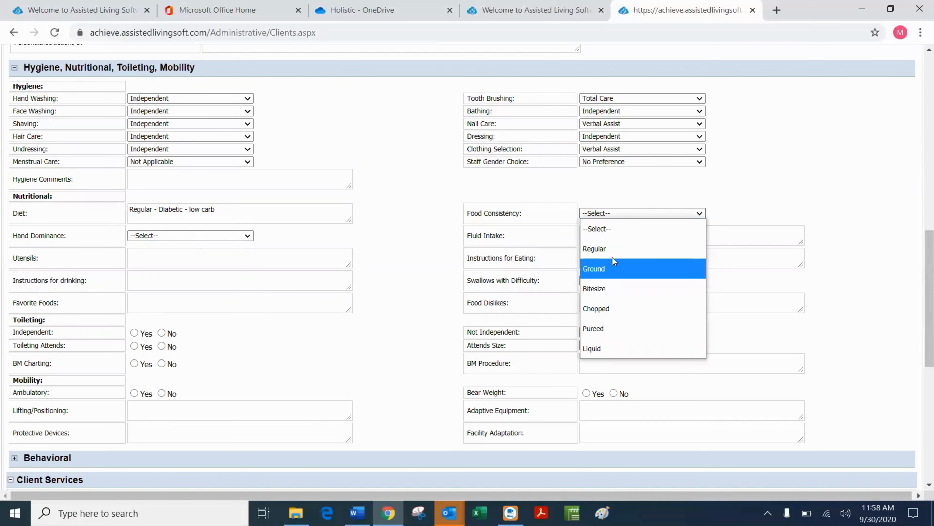
click(606, 249)
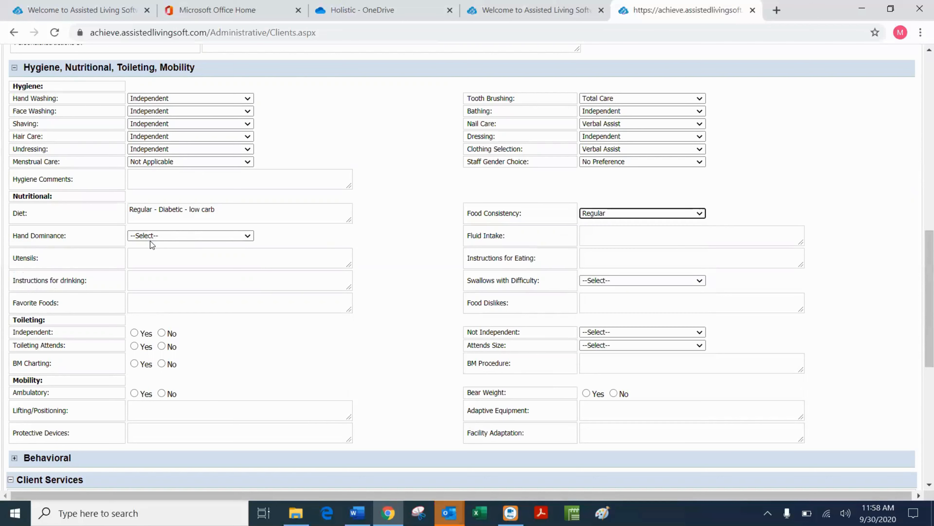
click(252, 238)
click(145, 291)
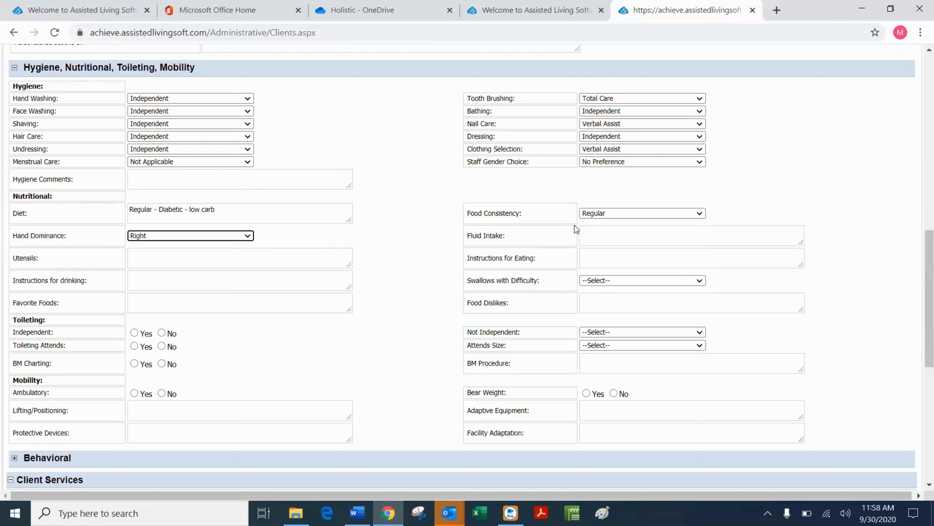
Record 30 oz fluid intake, na utensils and drinking, pizza liked, liver disliked, no swallowing difficulty.
click(620, 235)
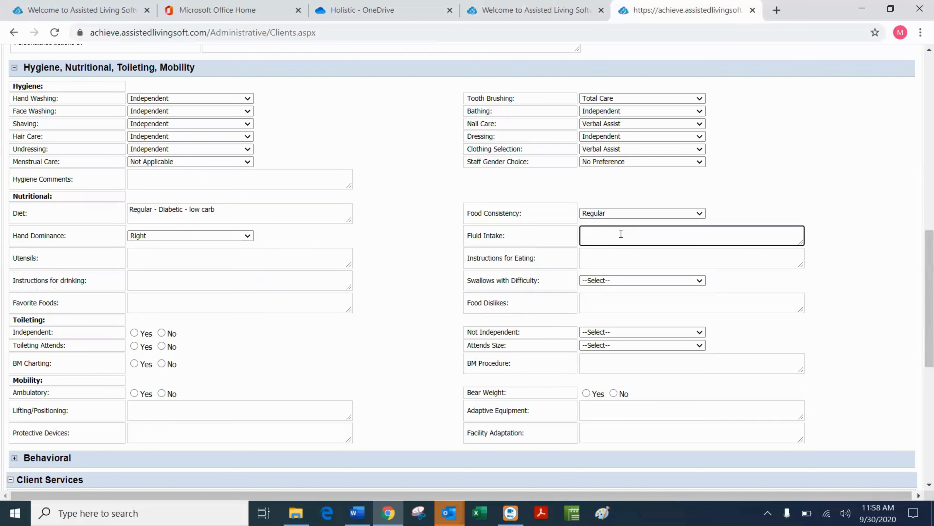
text(30 oz)
click(148, 265)
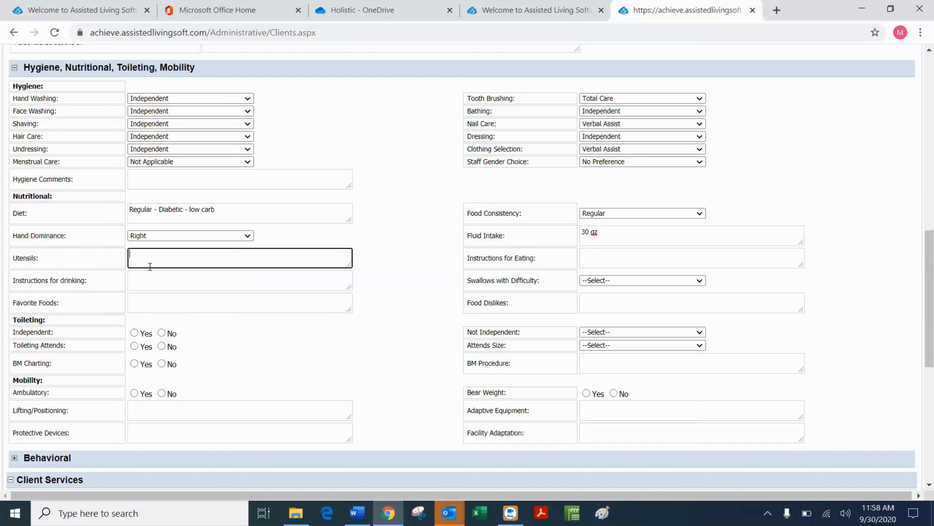
click(149, 280)
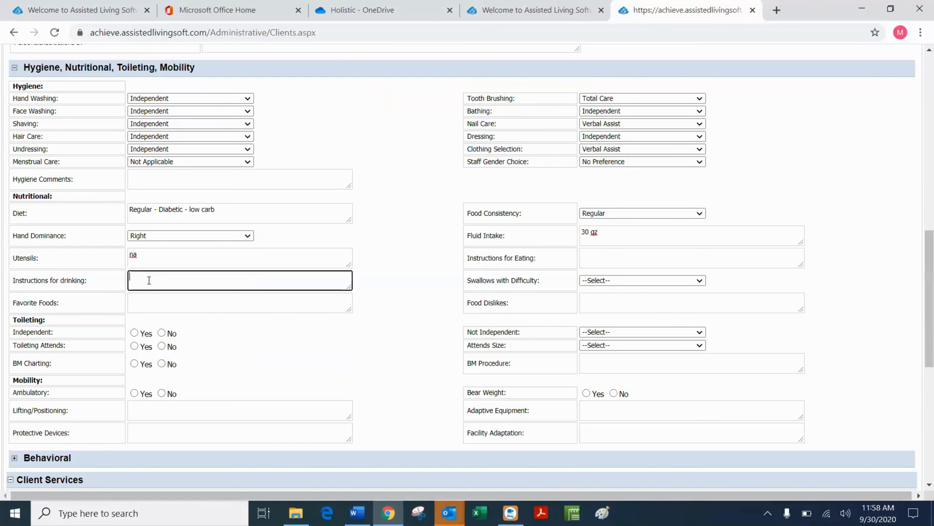
click(149, 302)
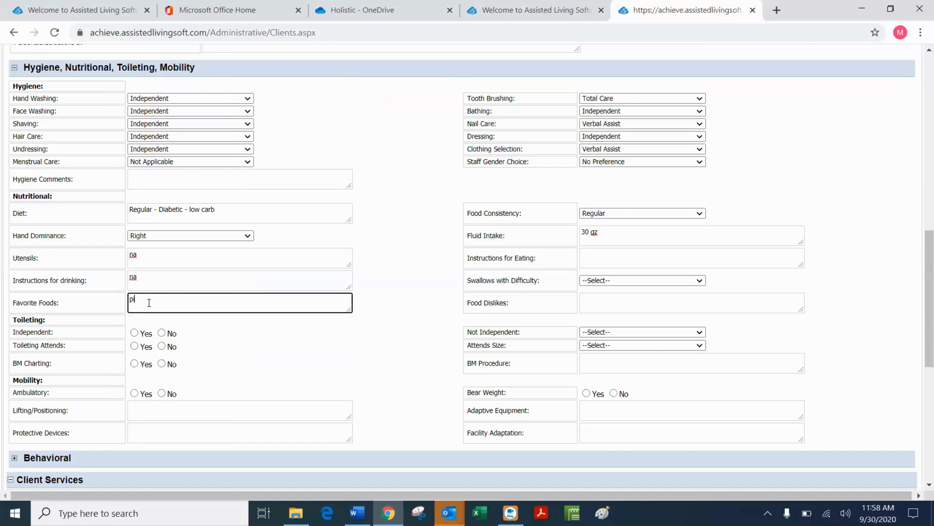
click(611, 301)
text(liver)
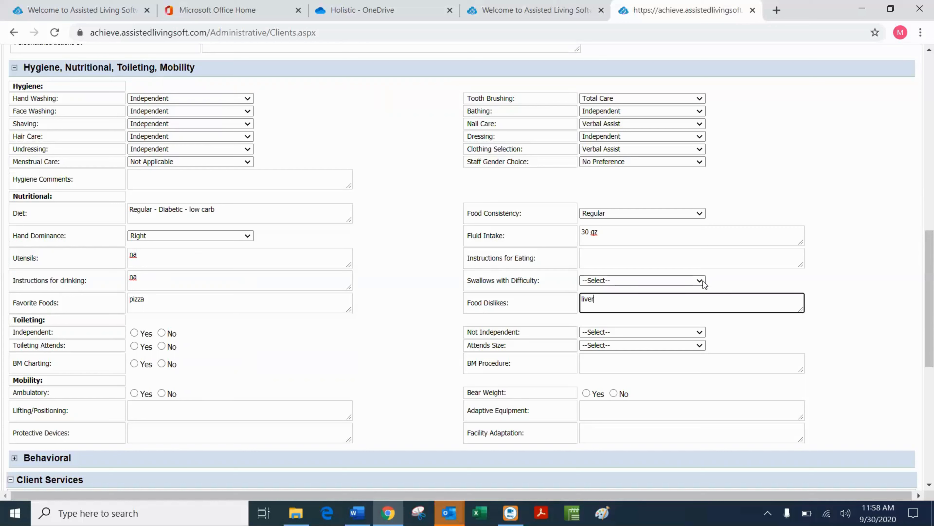
click(700, 282)
click(615, 339)
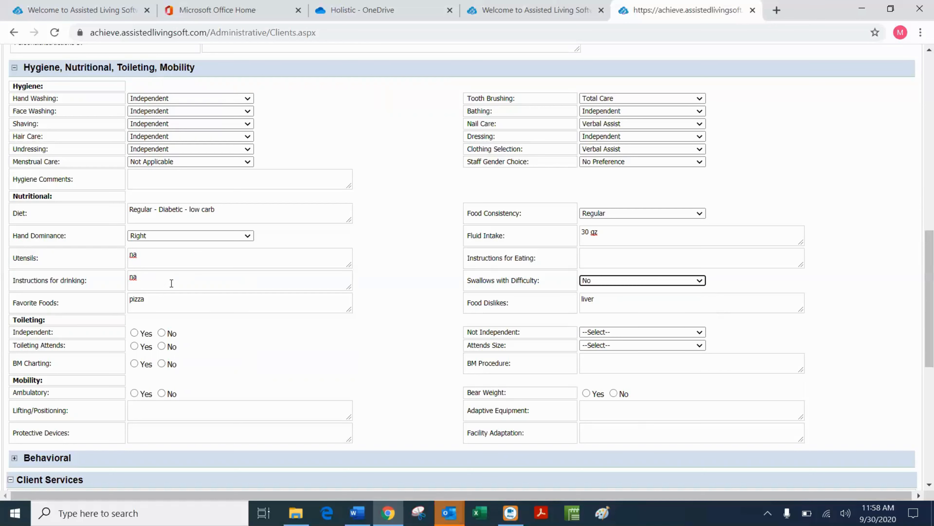
Answer Independent Yes, Toileting Attends No, BM Charting No, Ambulatory Yes, and Bear Weight Yes.
click(134, 332)
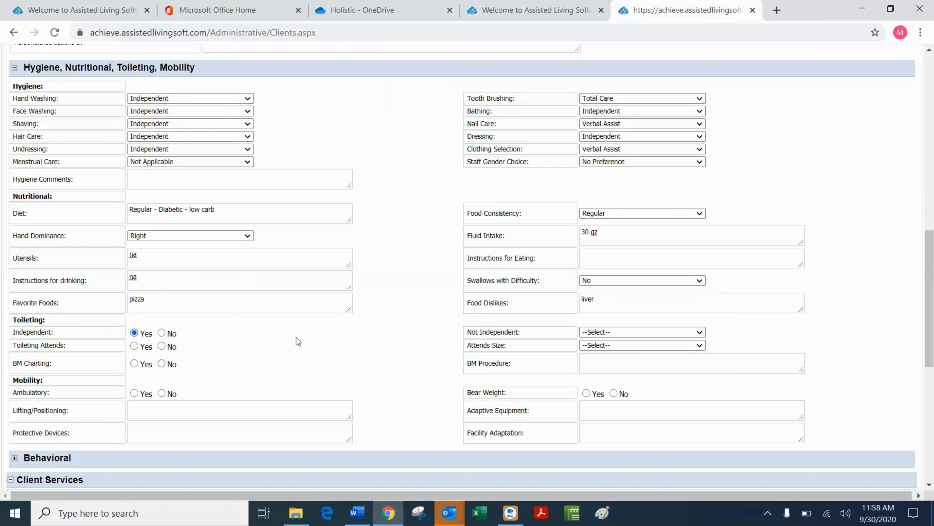
click(699, 332)
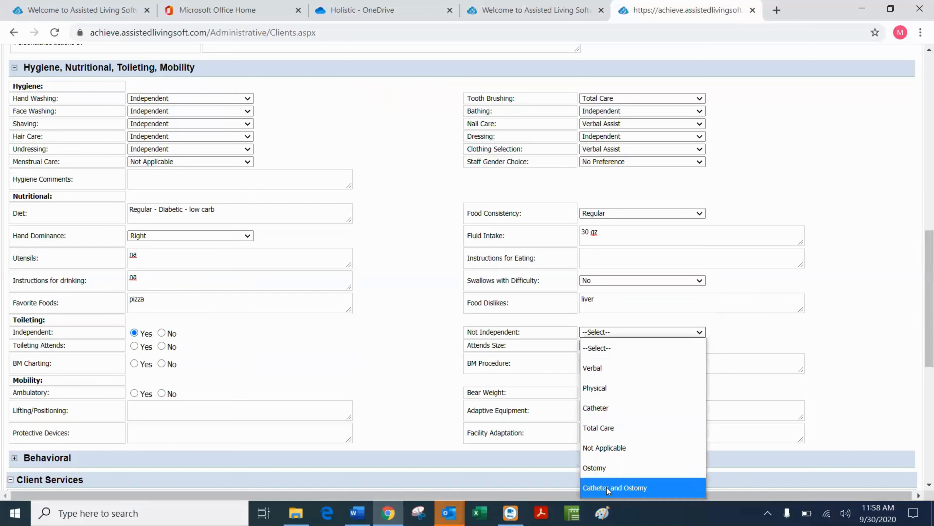
click(217, 333)
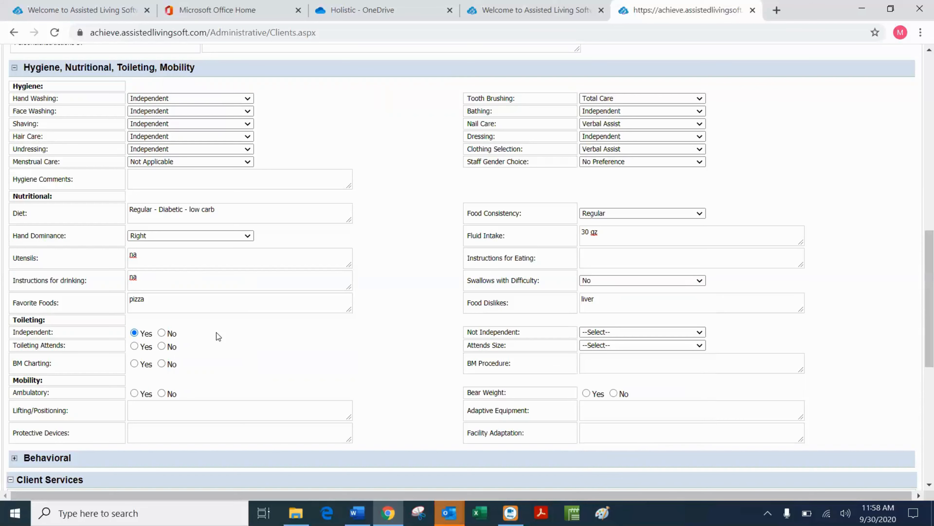
click(162, 346)
click(701, 345)
click(703, 347)
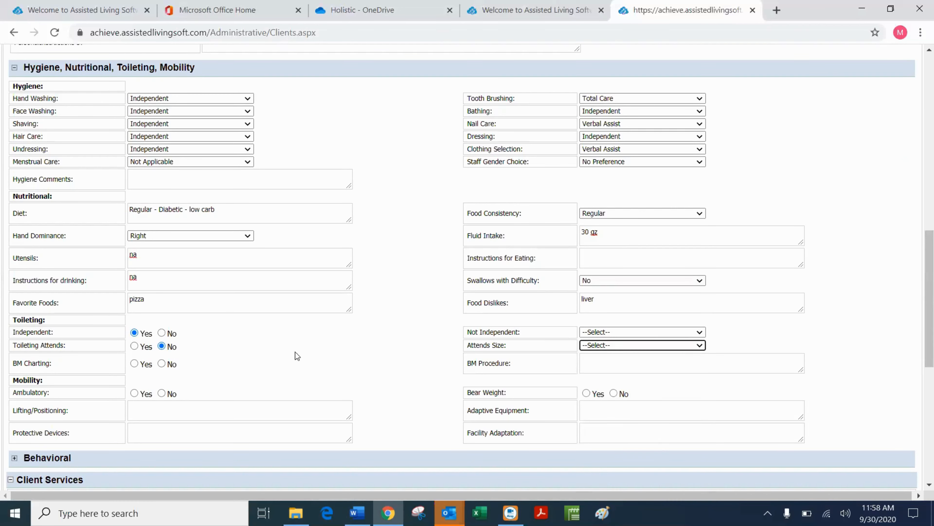
click(160, 366)
click(613, 364)
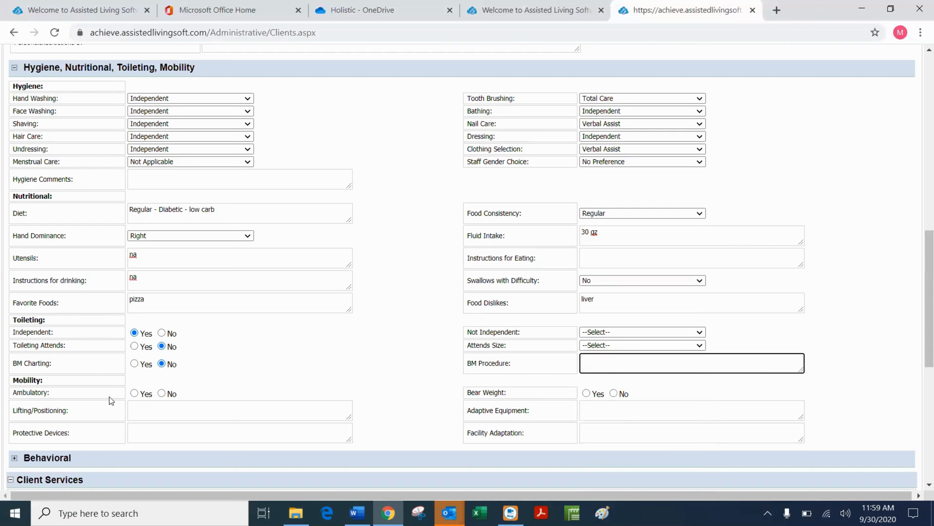
click(135, 393)
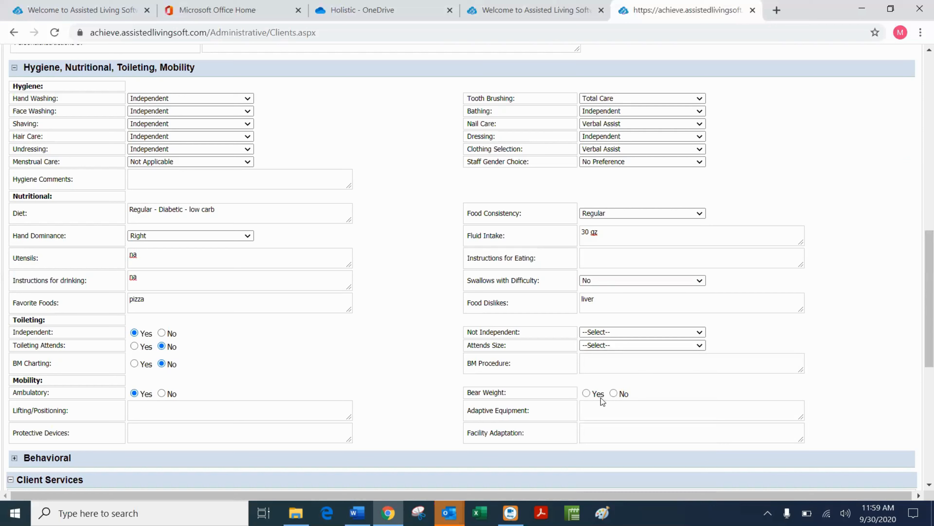
click(587, 393)
Enter na in the Protective Devices and Facility Adaptation mobility fields.
click(135, 414)
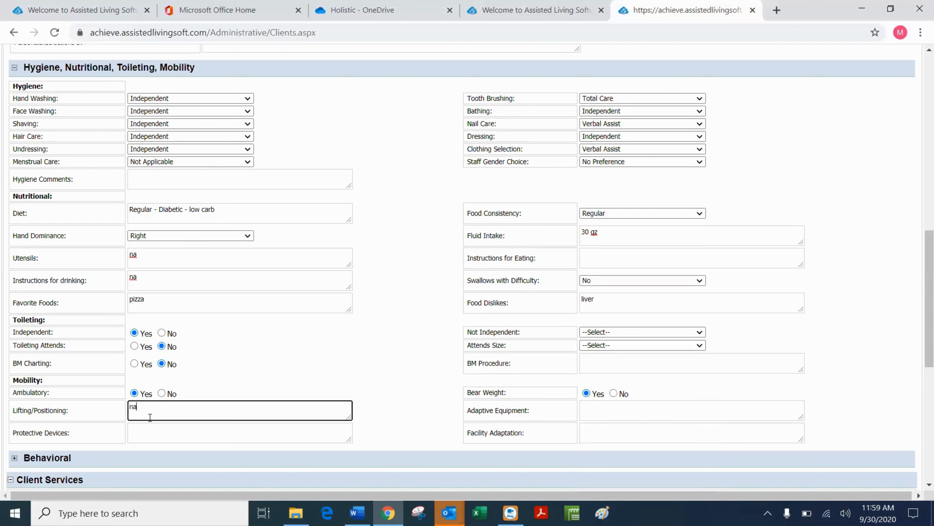
click(595, 408)
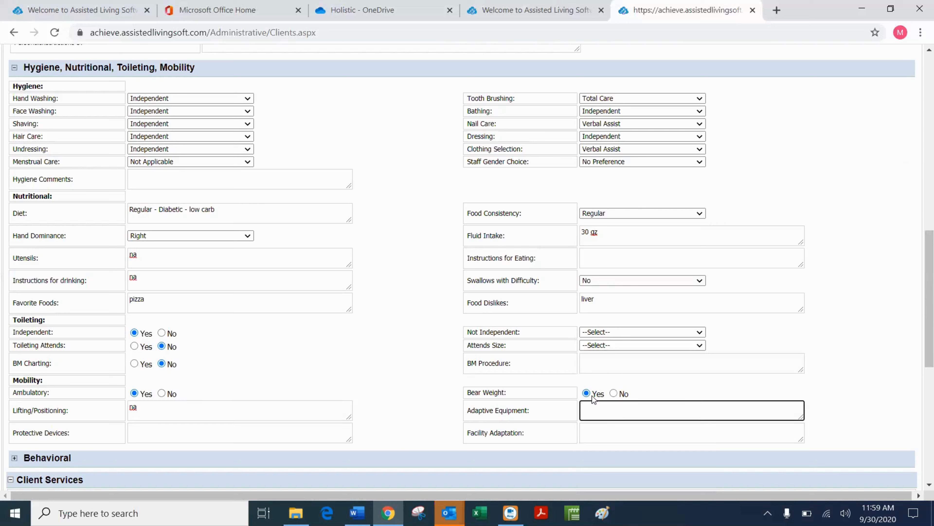
click(201, 433)
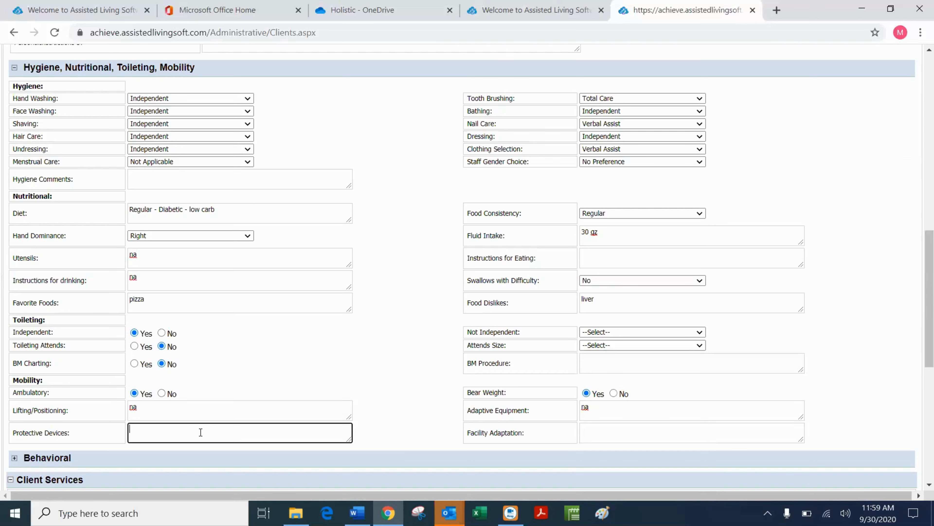
text(na)
click(600, 436)
text(na)
Save the client record and dismiss the Updated Successfully notice.
scroll(528, 182, up, 6)
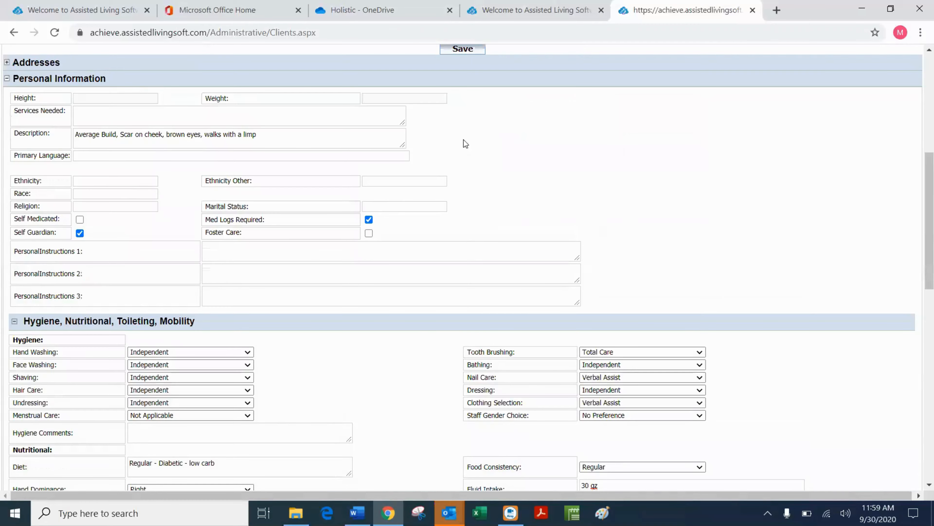
scroll(466, 106, up, 2)
click(463, 112)
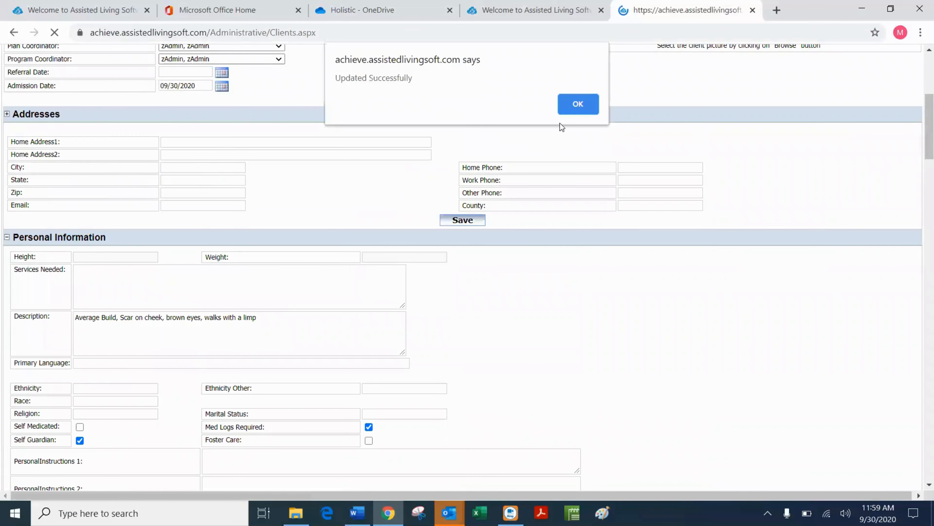
click(575, 108)
scroll(352, 232, down, 7)
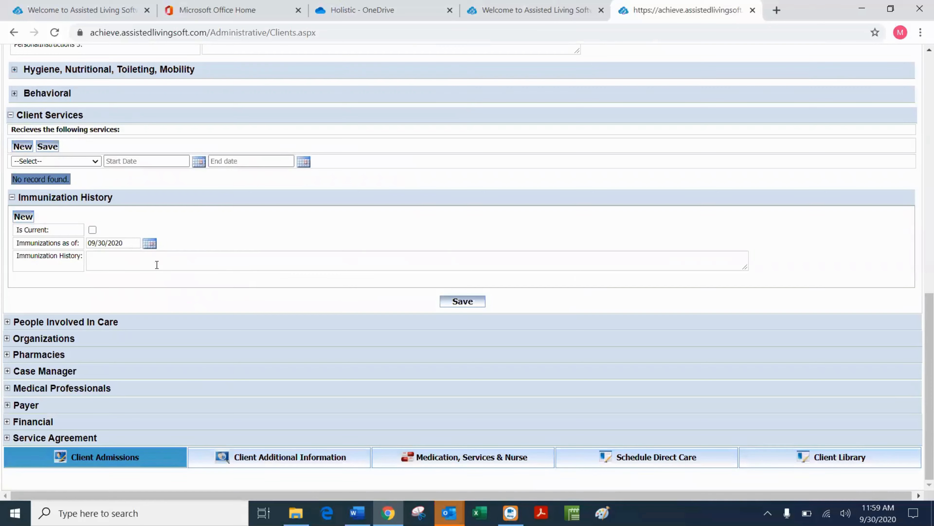
Expand the Behavioral section of the admission form.
scroll(106, 197, up, 3)
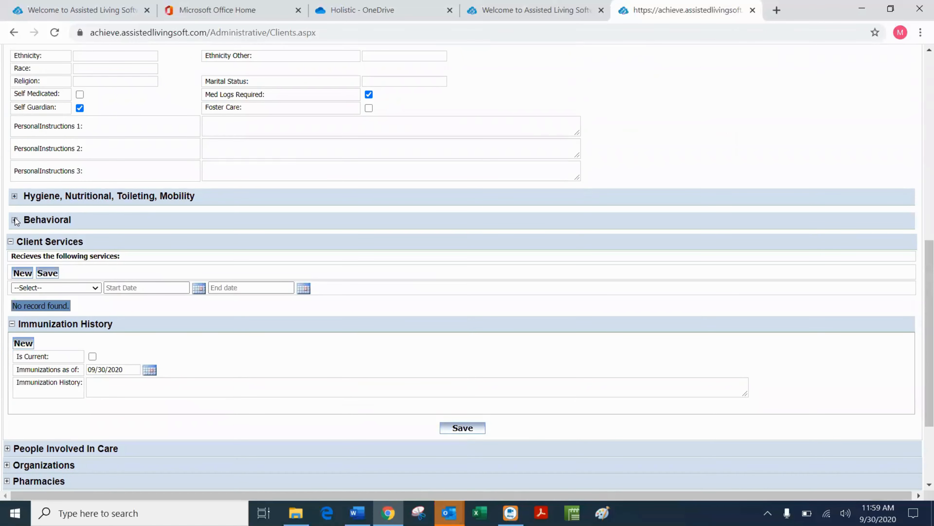
click(15, 196)
scroll(125, 224, down, 4)
scroll(125, 224, down, 5)
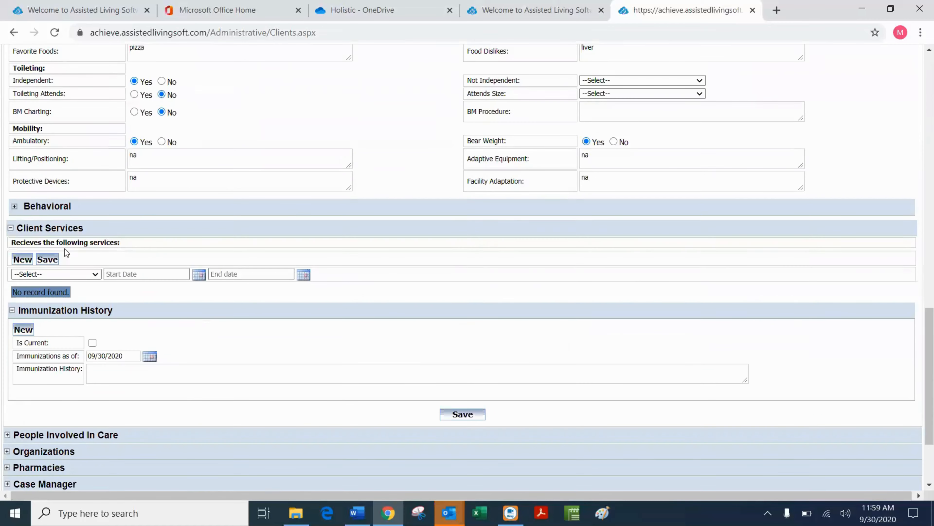
click(15, 206)
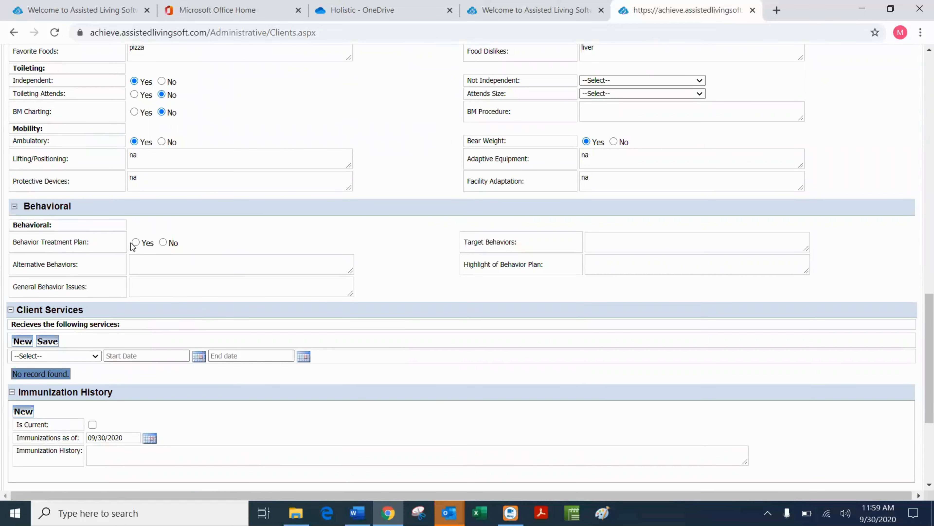
Set Behavior Treatment Plan to No and enter 'Likes privacy - ask to enter room' as Target Behaviors.
click(163, 242)
click(626, 243)
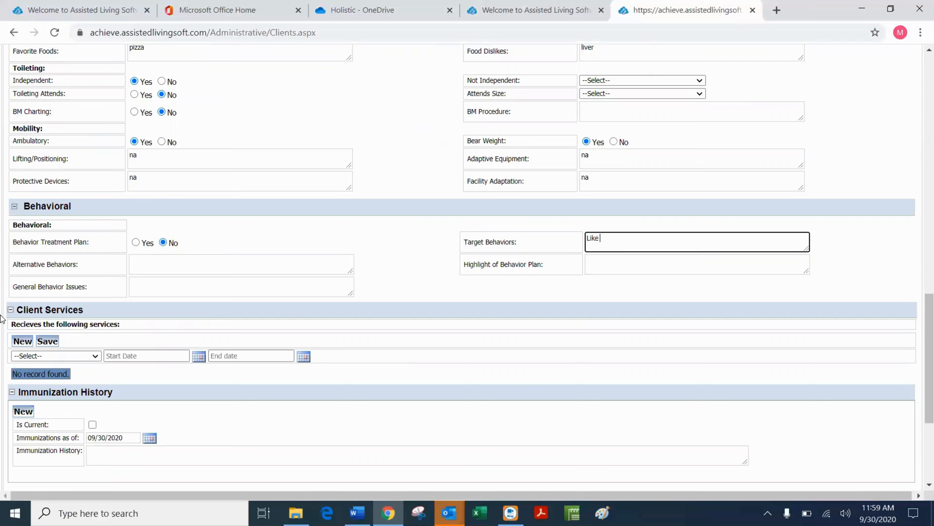
text(s privacy)
click(151, 264)
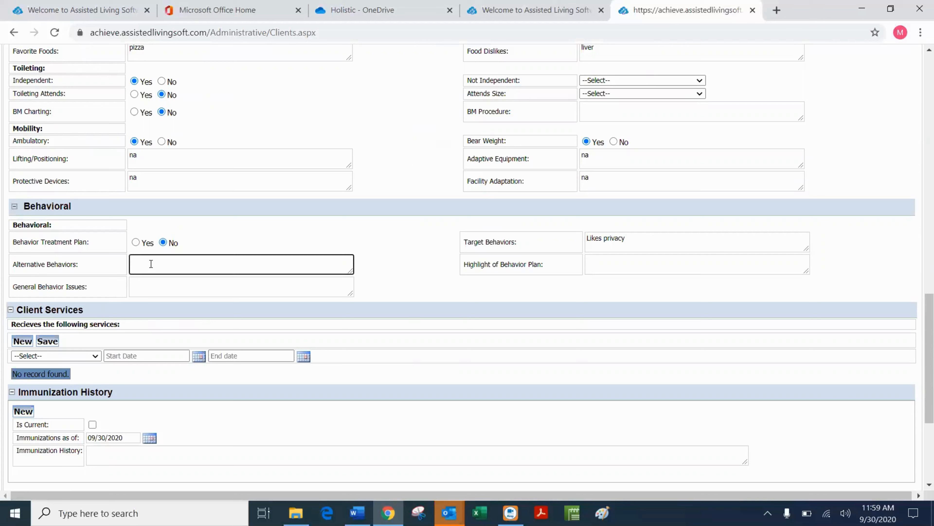
click(649, 239)
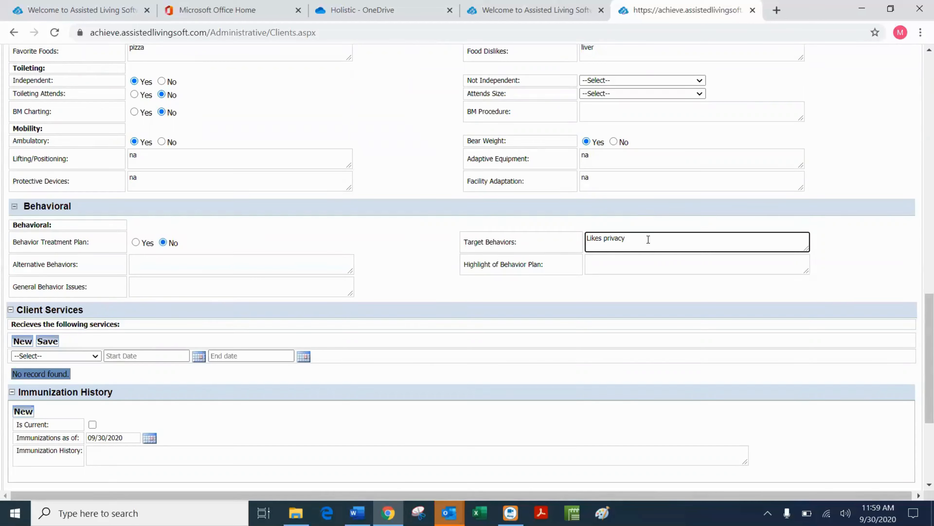
text(- ask to enter room)
click(145, 264)
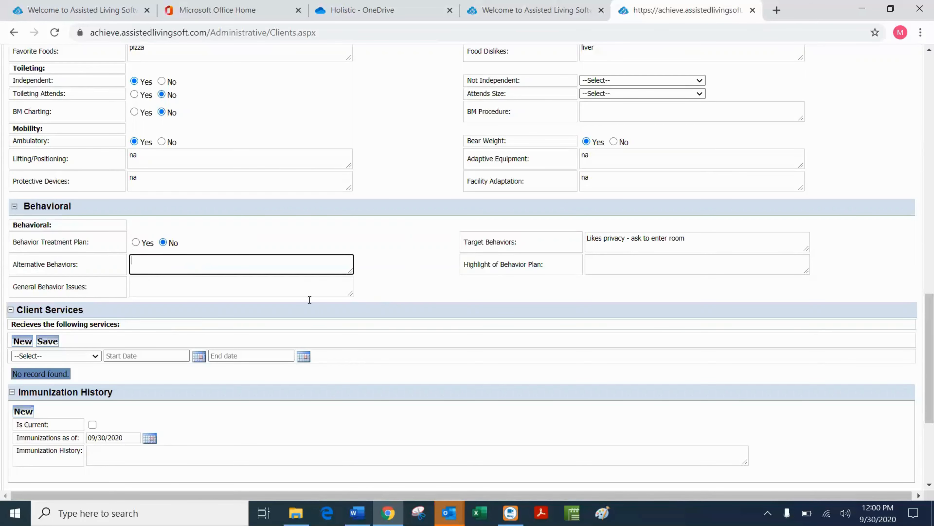
scroll(463, 284, up, 15)
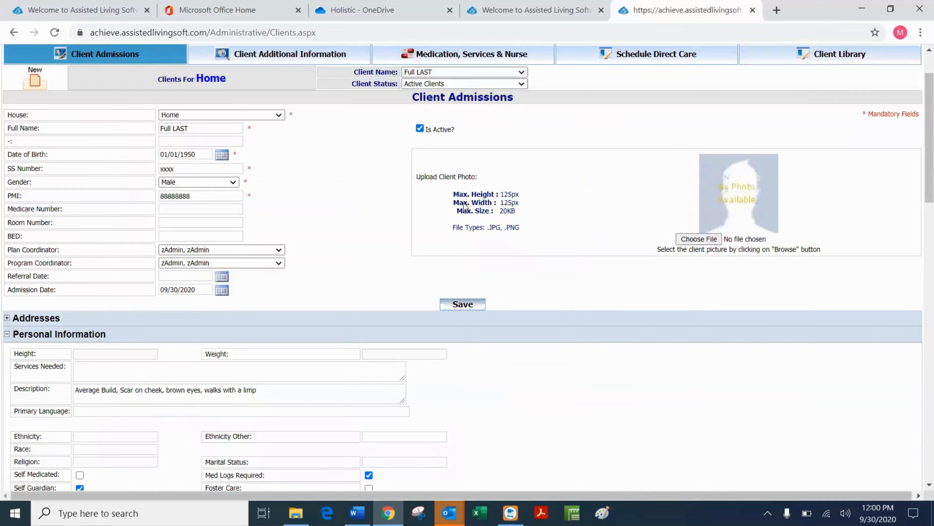
Save the behavioral entries, dismiss the Updated Successfully notice, and reopen Client Services.
click(463, 304)
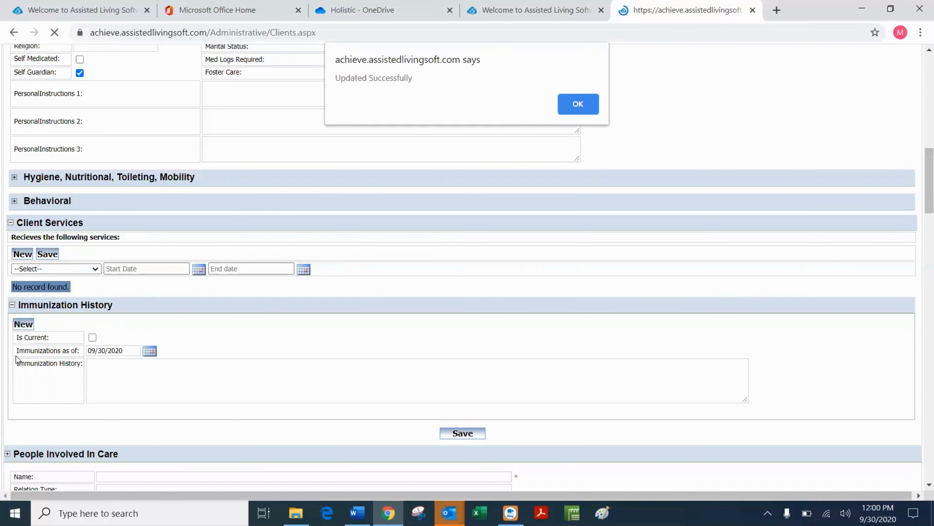
click(578, 105)
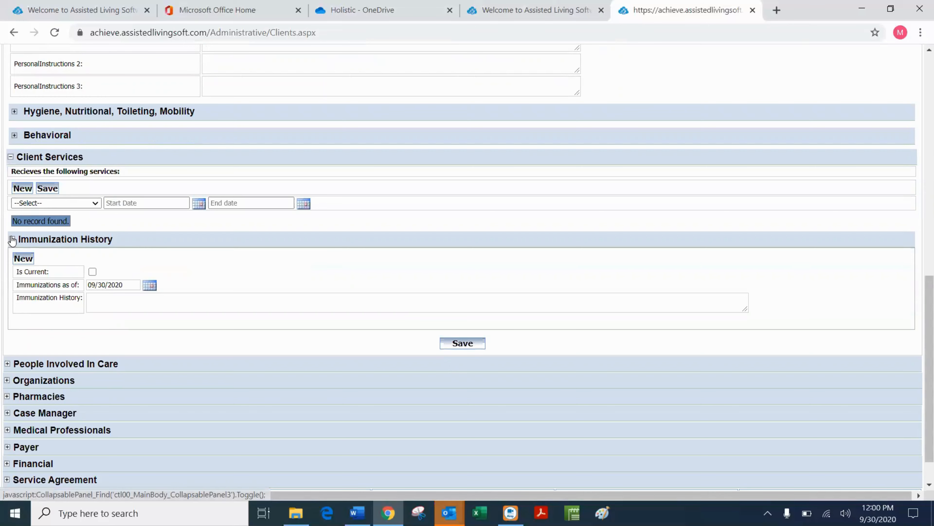
click(11, 157)
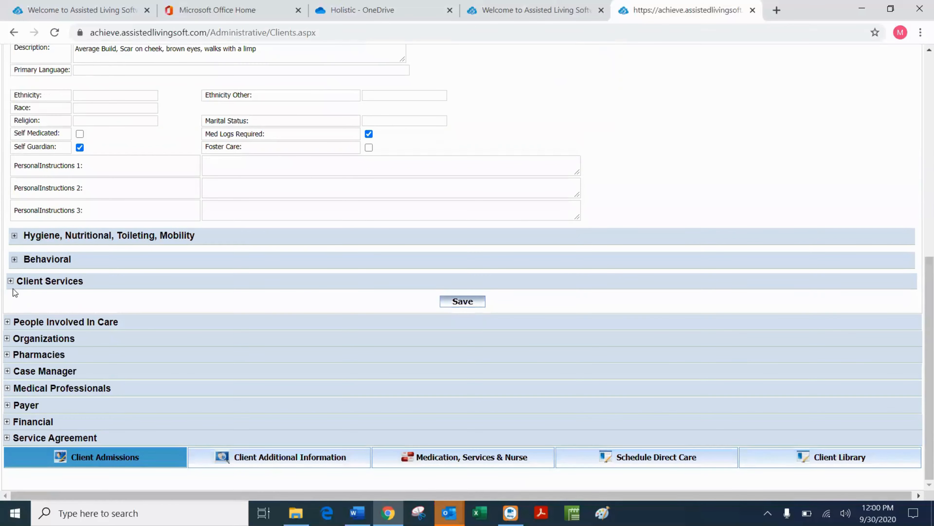
click(10, 281)
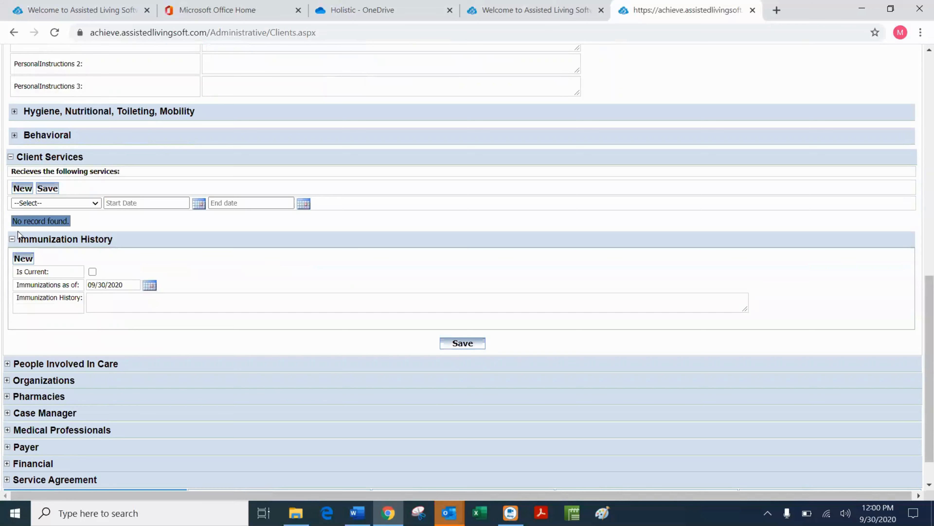
Save a current immunization record listing 'MMR 8/1/2020, Flu 9/15/2020, pnem-9/15/2020'.
click(93, 272)
click(97, 302)
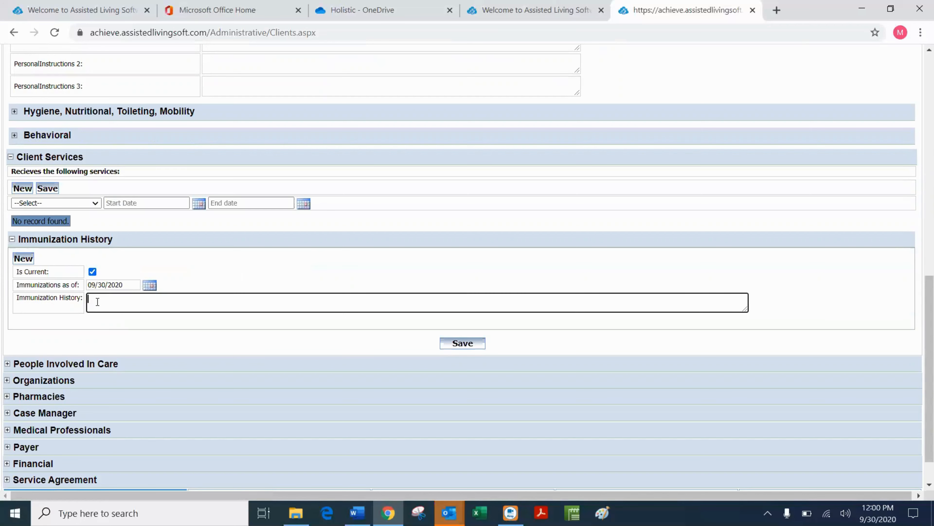
text(MMR)
text(8/1/2020, Flu,)
click(159, 296)
text(9/15/2020, p)
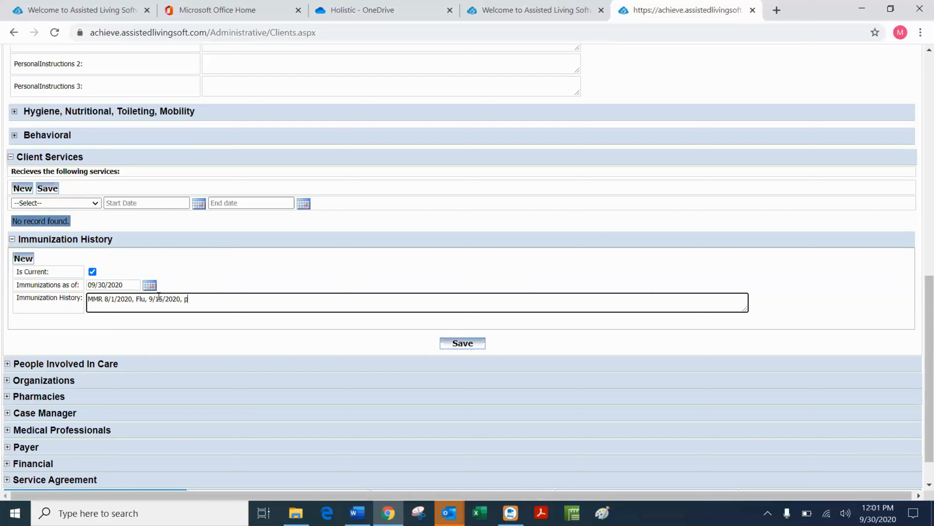
text(nem-9/15/2020)
click(472, 345)
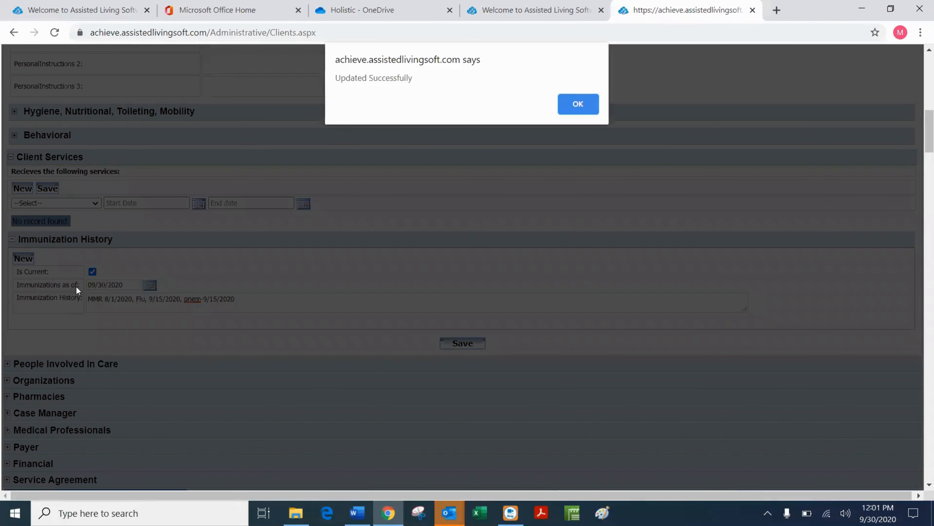
click(578, 105)
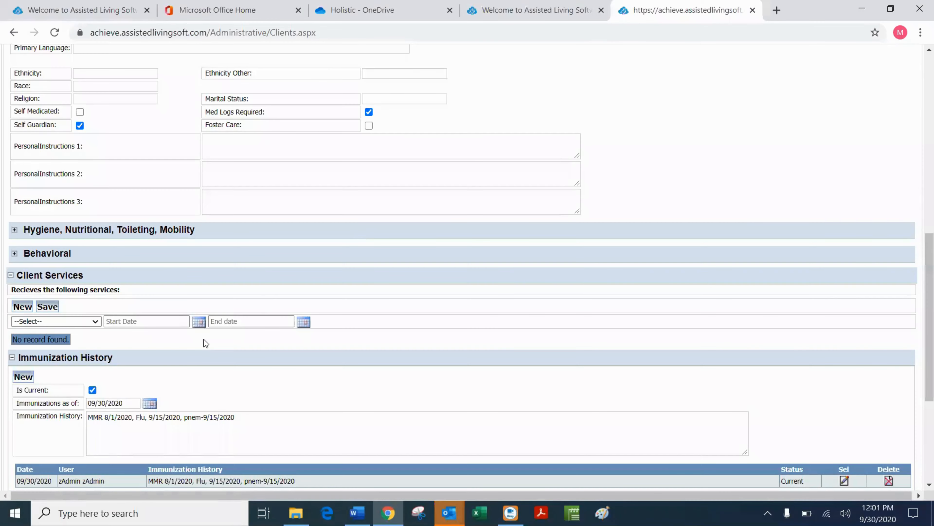
Enter 10/15/2020 as the immunizations-as-of date and copy the existing immunization history text.
scroll(170, 379, down, 3)
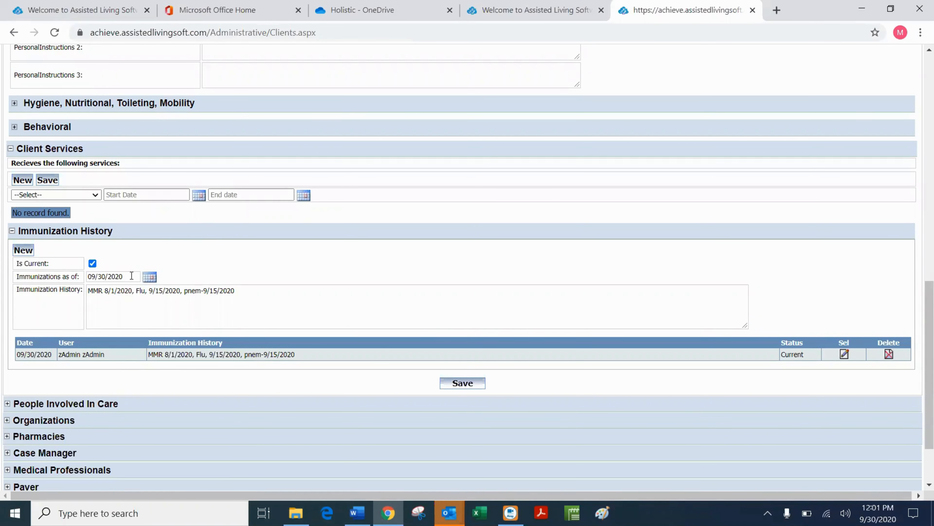
click(106, 276)
drag(135, 276, 54, 289)
text(1)
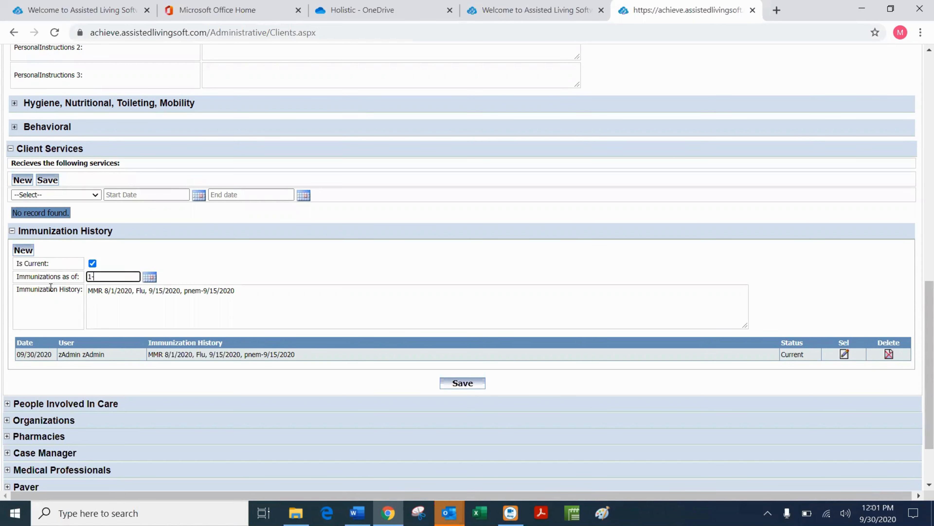
text(0/15/2020)
drag(308, 355, 150, 353)
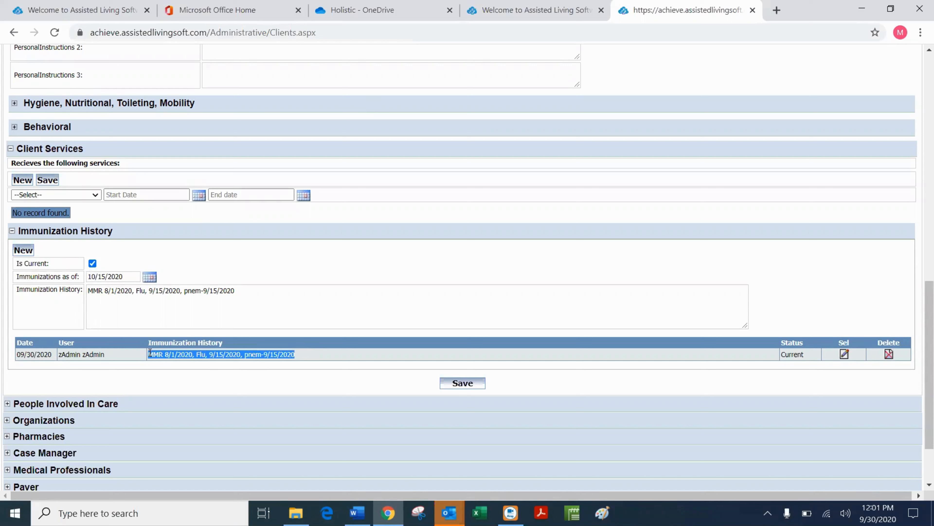
right_click(167, 353)
click(193, 362)
Untick Is Current on the 09/30/2020 immunization entry so it becomes History, and save.
click(845, 354)
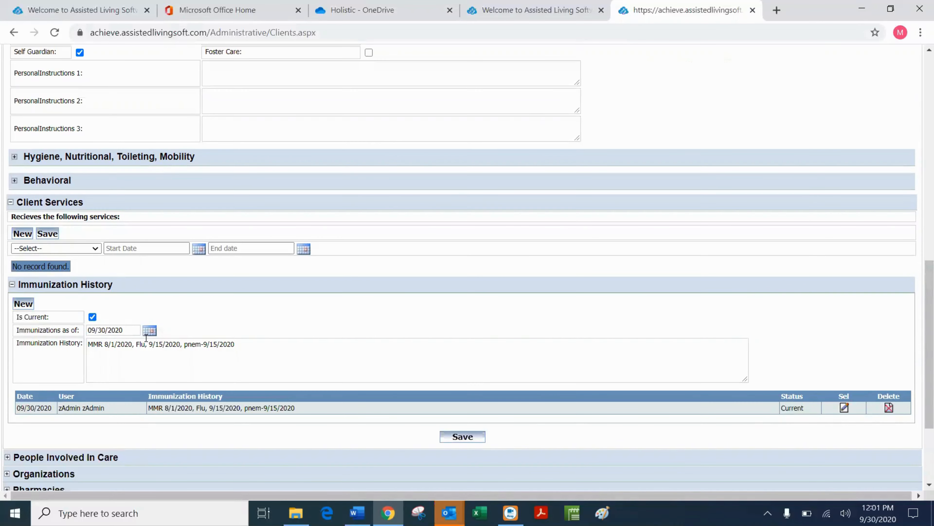
click(92, 317)
click(466, 441)
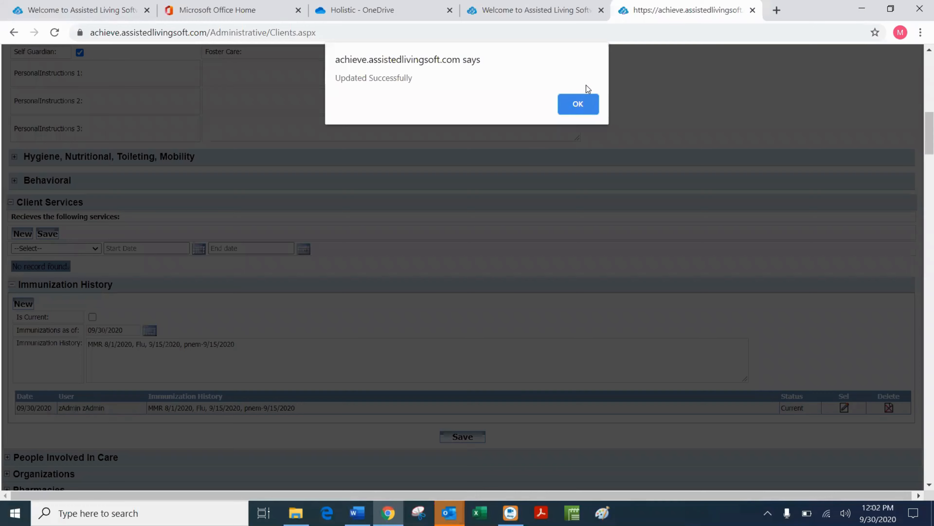
click(576, 110)
scroll(331, 258, down, 5)
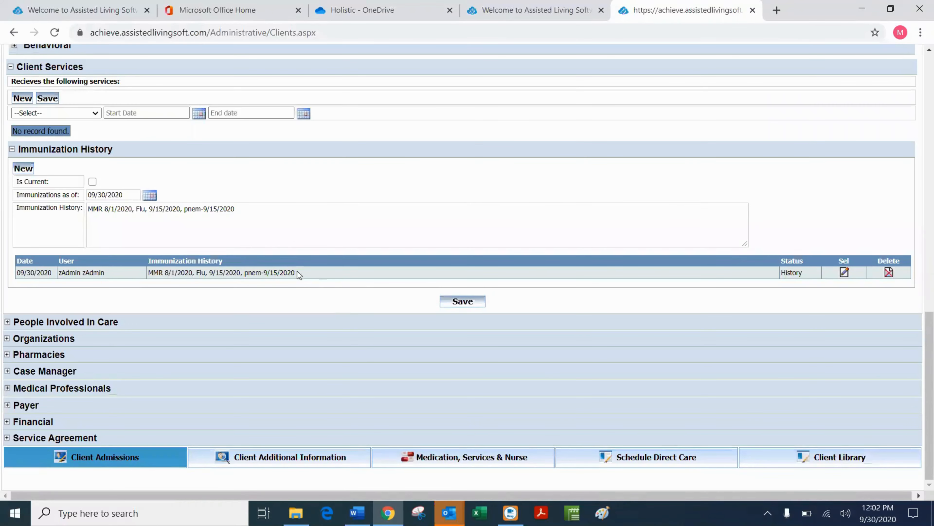
Save a current 10/15/2020 entry with MMR 8/1/2020 removed and 'new shot' appended.
click(125, 194)
drag(124, 194, 83, 196)
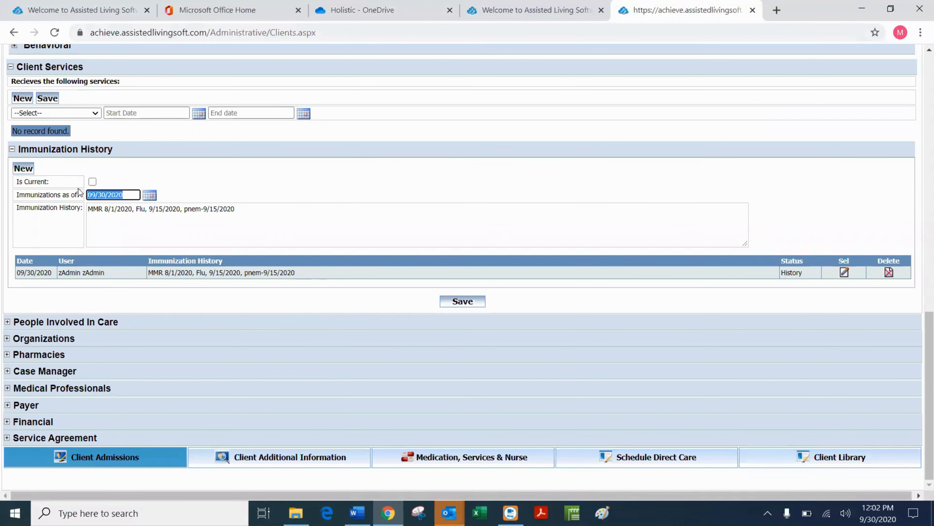
text(10/15/2020)
click(92, 181)
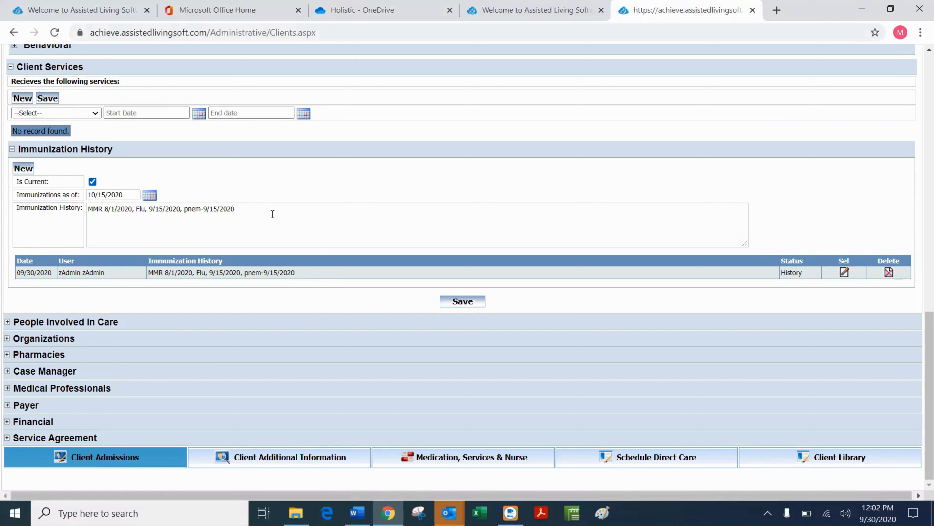
click(264, 212)
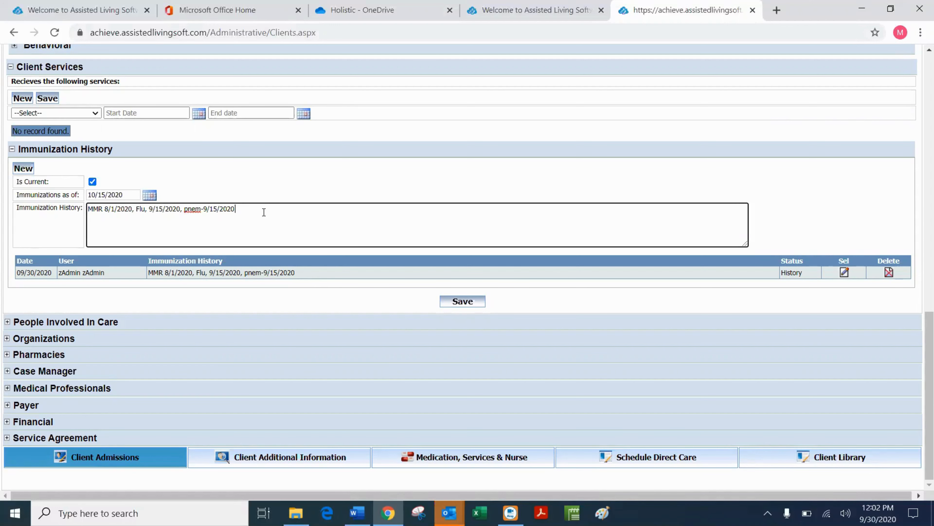
text(new shot)
drag(134, 209, 87, 208)
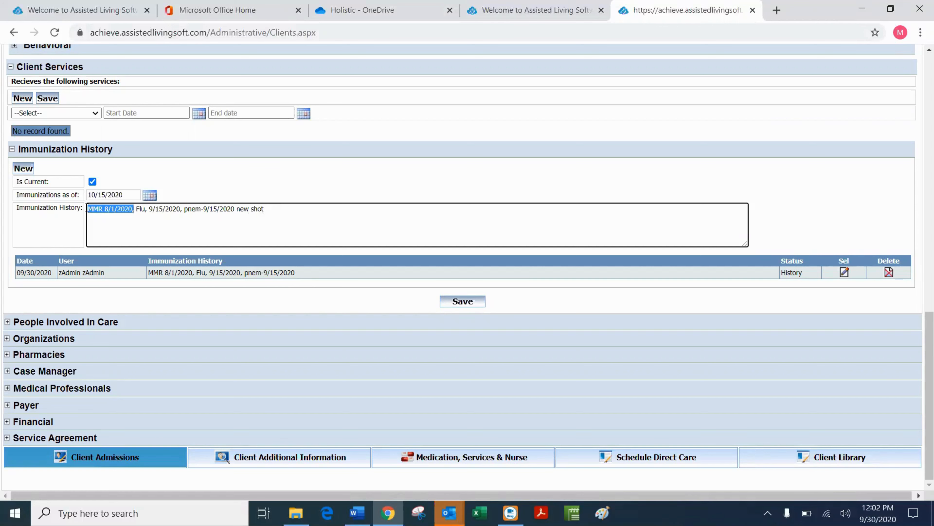
key(BackSpace)
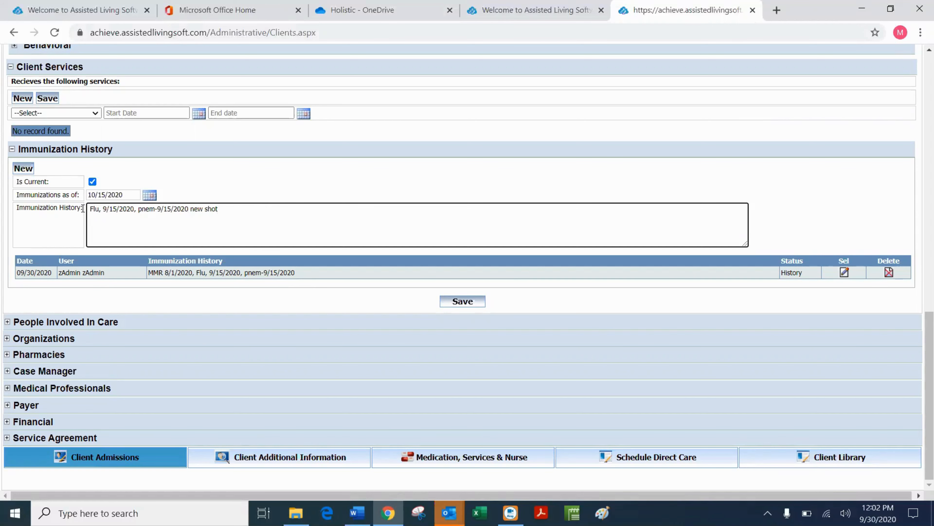
click(473, 305)
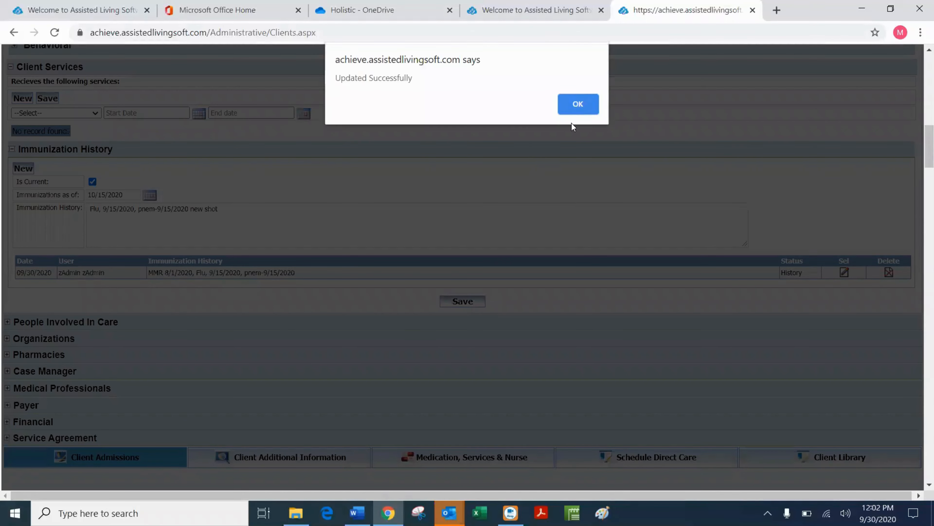
click(572, 106)
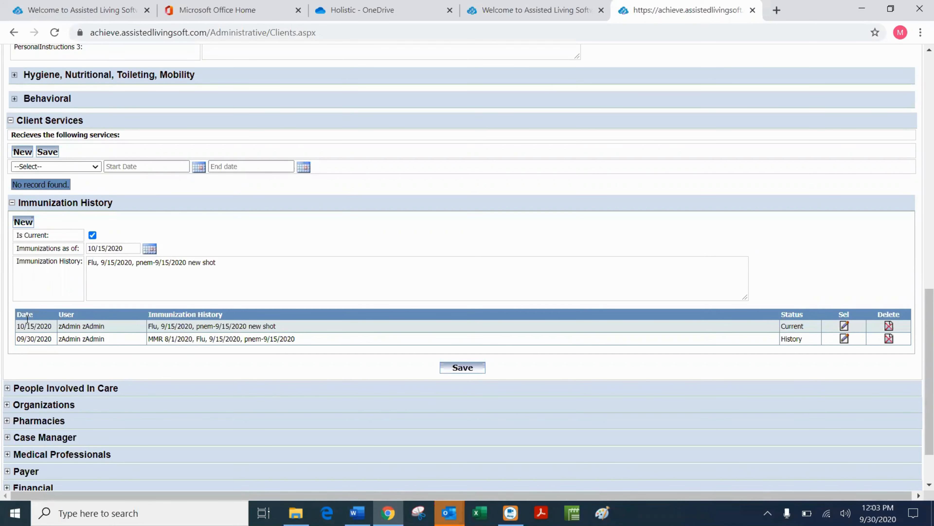
Collapse Immunization History and Personal Information, then expand People Involved In Care.
click(12, 202)
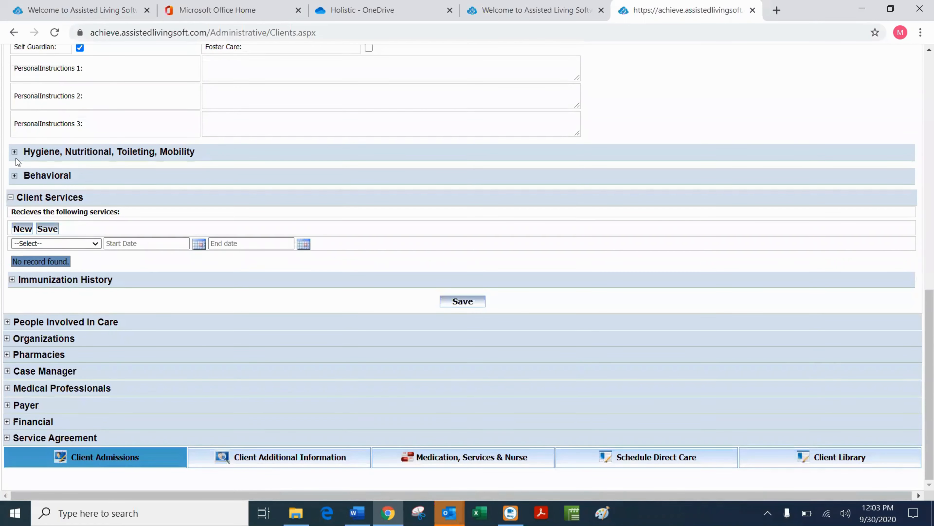
scroll(37, 162, up, 12)
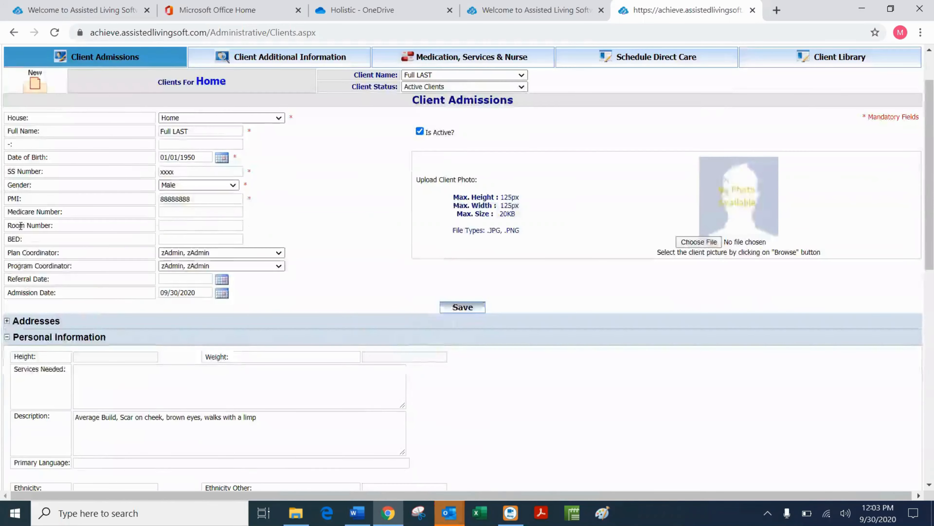
scroll(20, 225, down, 3)
click(7, 207)
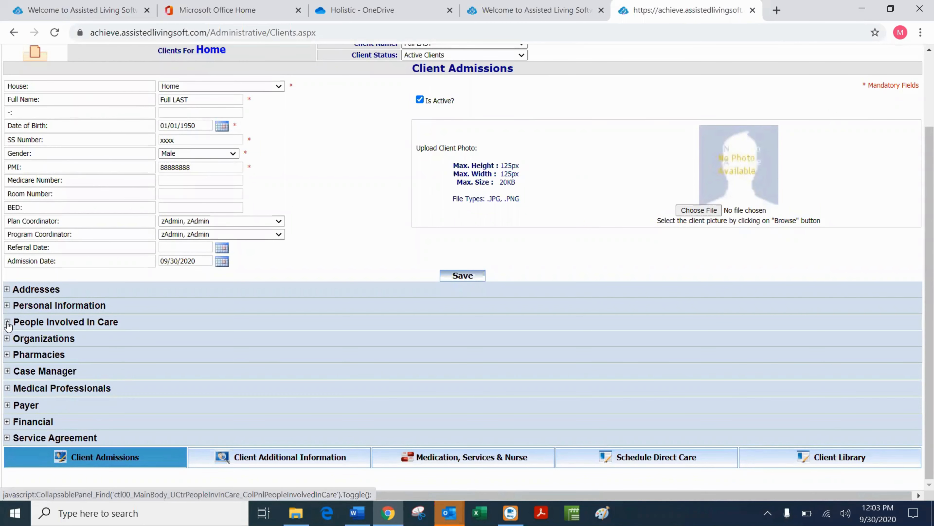
click(7, 322)
scroll(286, 340, down, 3)
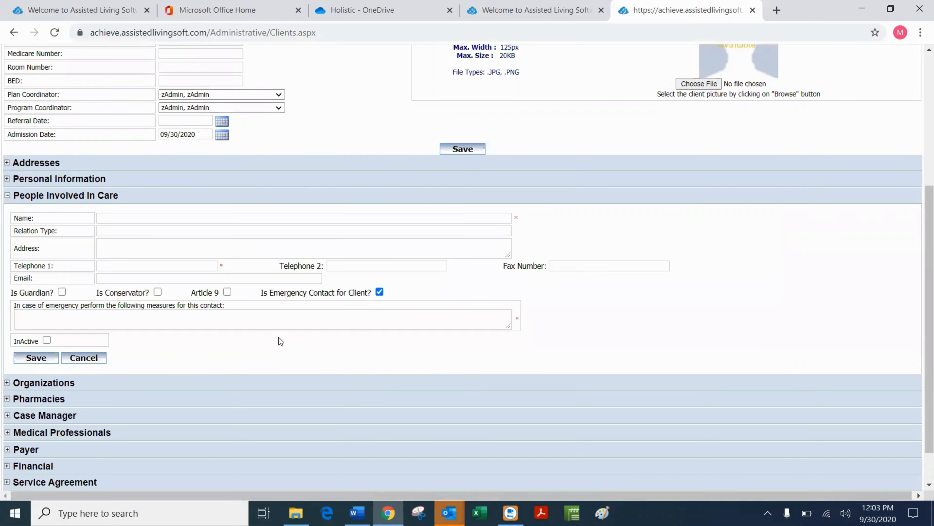
scroll(264, 269, up, 5)
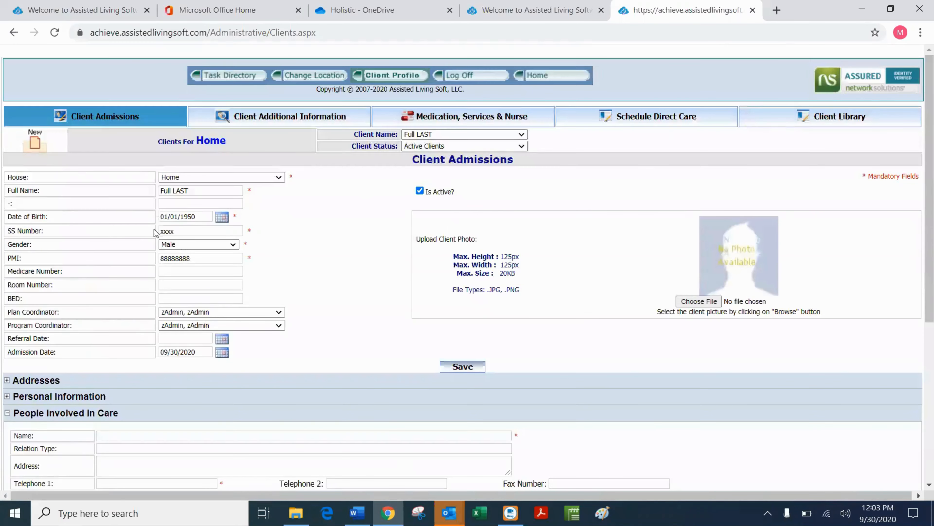
scroll(239, 317, down, 5)
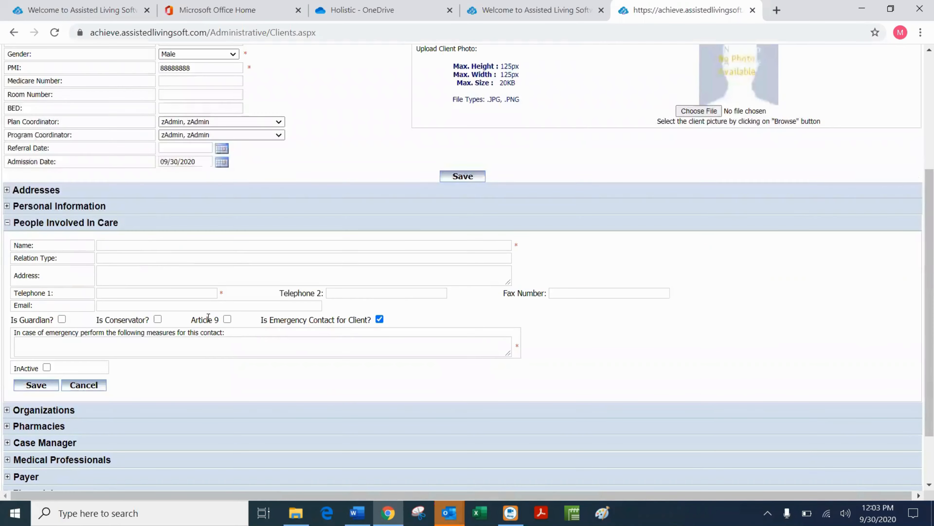
Enter the mother's name, relation type Mother, her street address and first telephone number.
click(122, 245)
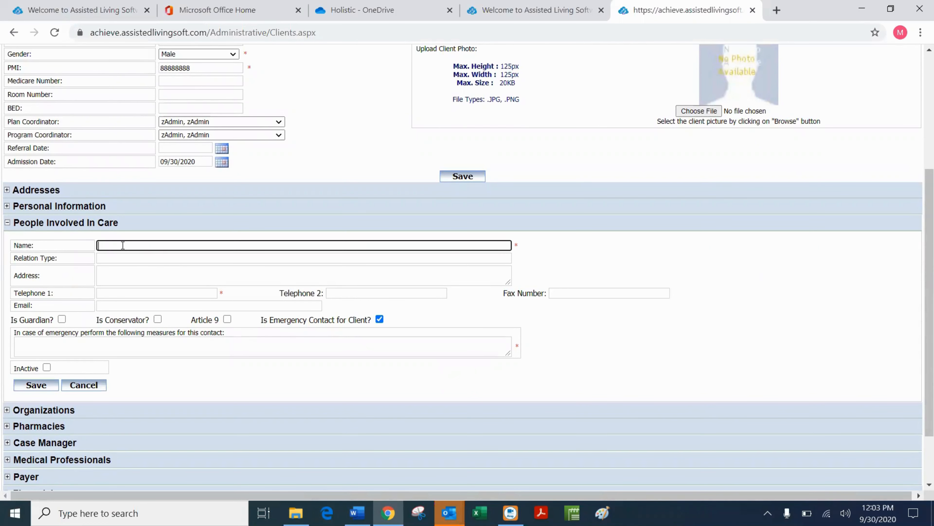
key(Tab)
text(Mothe)
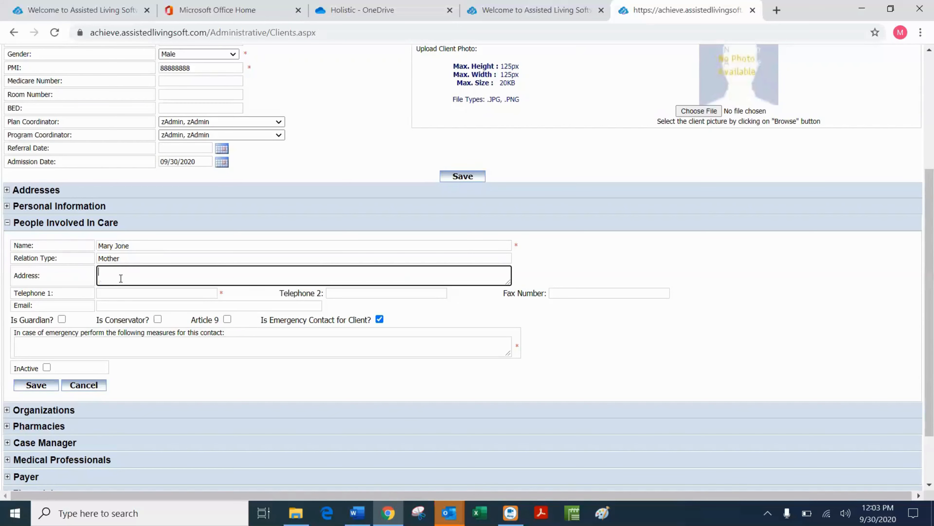
text(123 elm)
click(135, 294)
text(65)
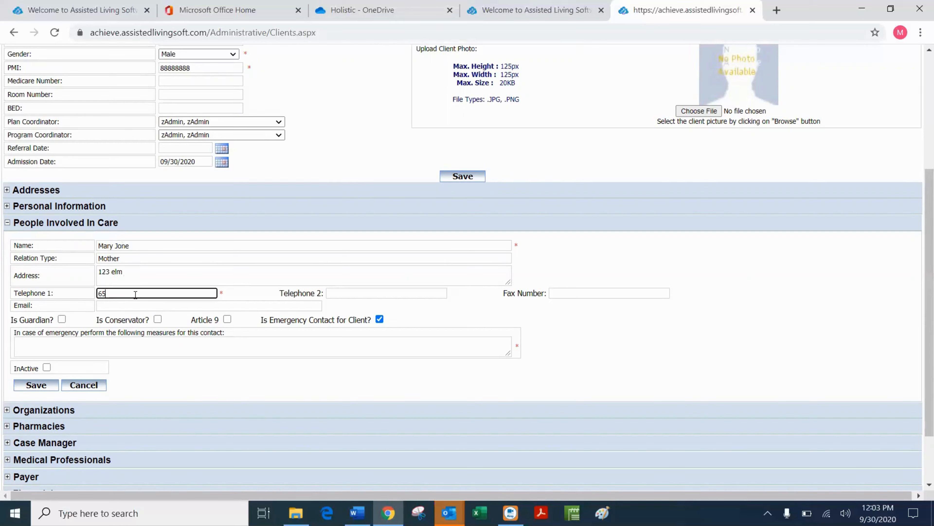
text(1-123-1234)
click(395, 297)
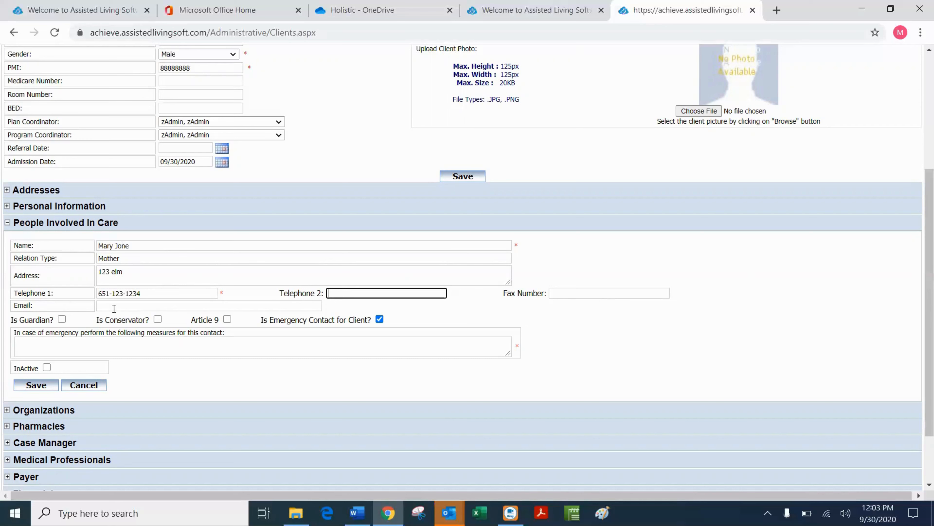
Add emergency measures to contact her first after EMT, and save the contact.
click(52, 346)
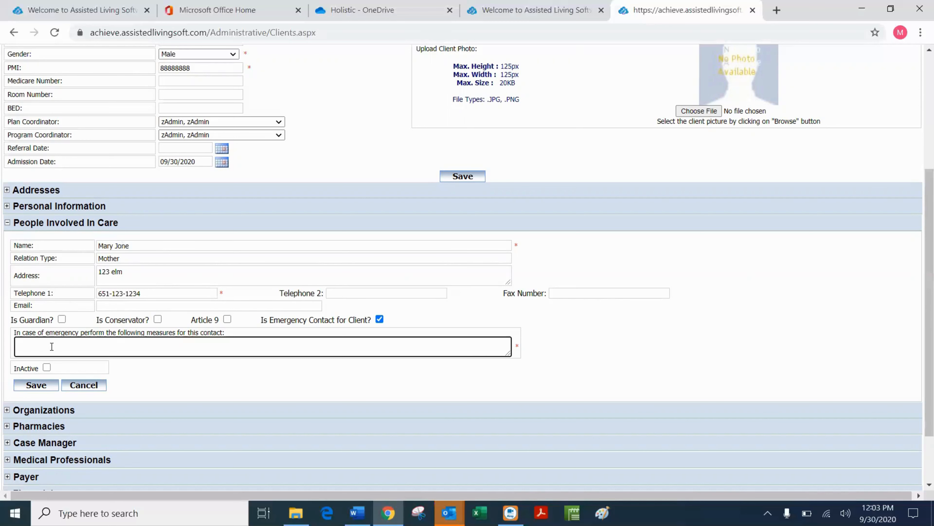
text(Contact first afet)
key(BackSpace)
key(BackSpace)
text(ter emt)
click(39, 386)
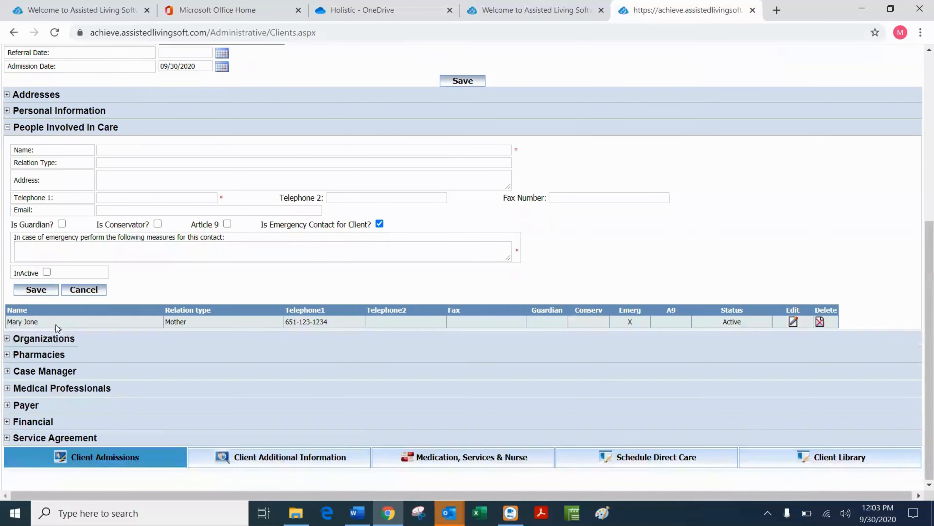
Enter the brother's name with relation 'brother', mark him guardian, and clear Is Emergency Contact.
click(130, 148)
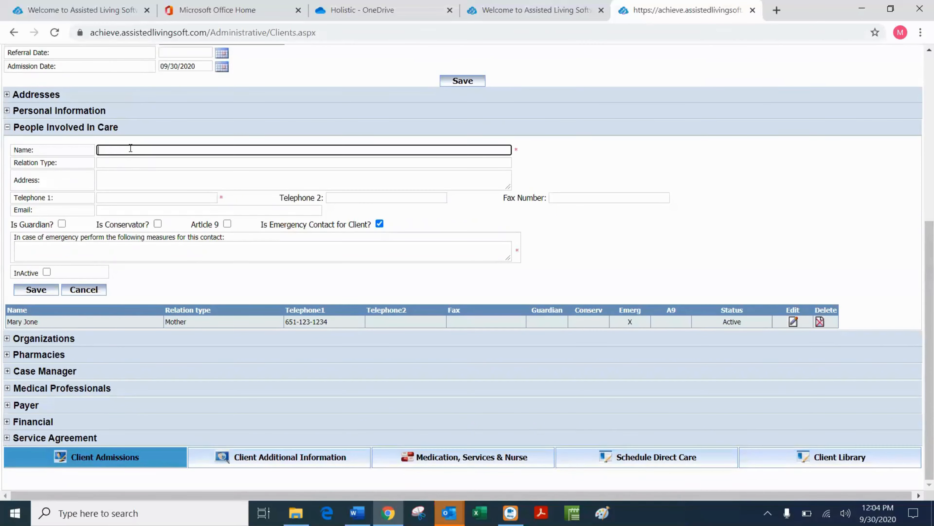
text(Topm Jones)
click(122, 165)
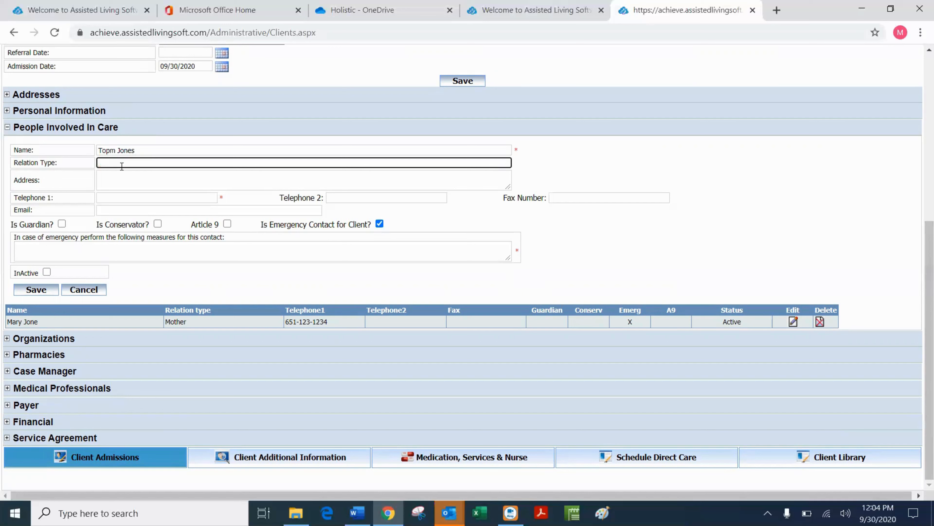
text(brother)
click(104, 198)
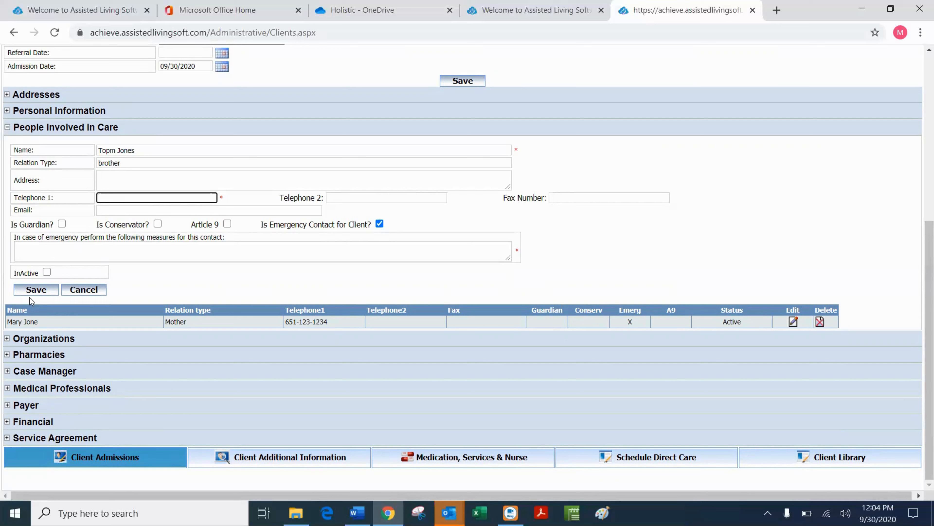
click(62, 224)
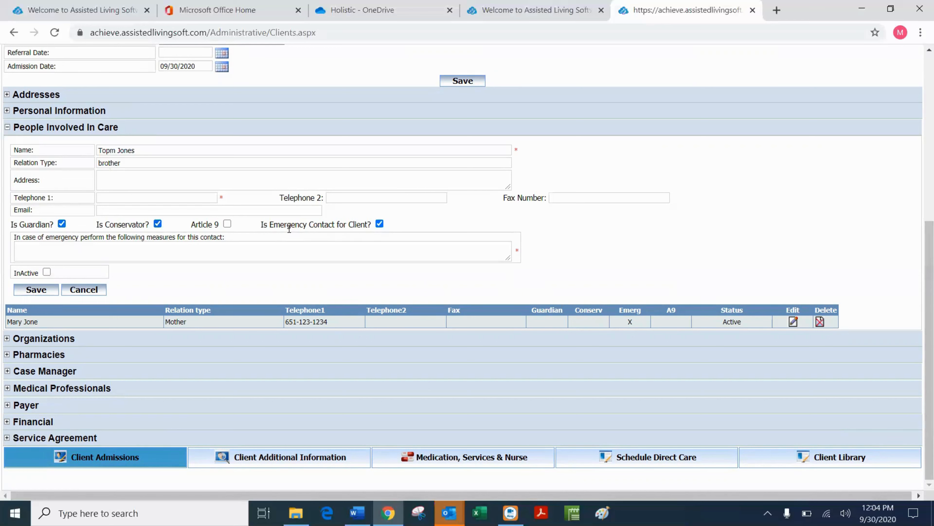
click(380, 223)
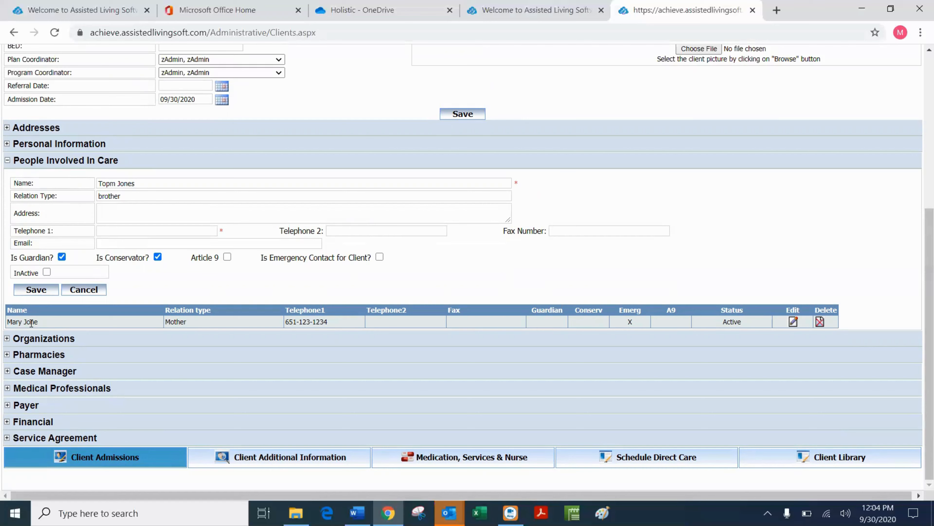
Collapse People Involved In Care, expand Organizations, and start a new organization record.
click(9, 163)
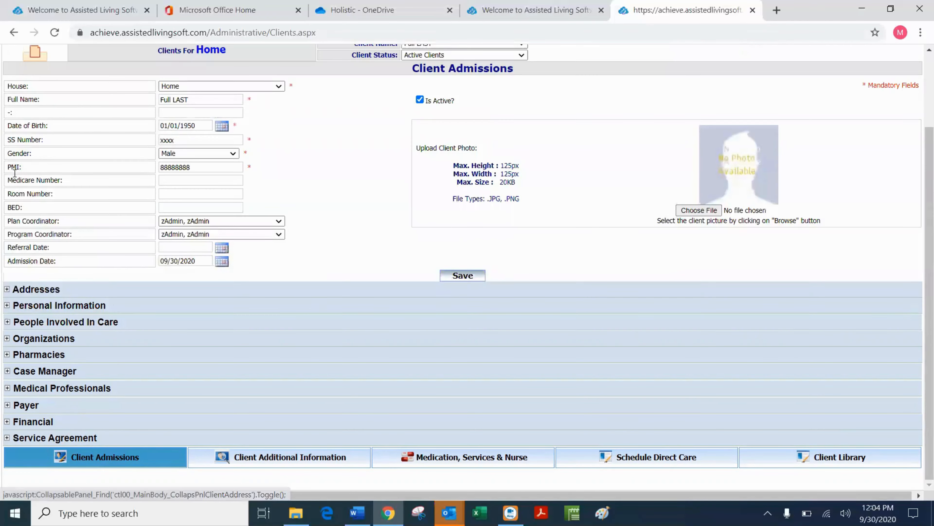
click(7, 338)
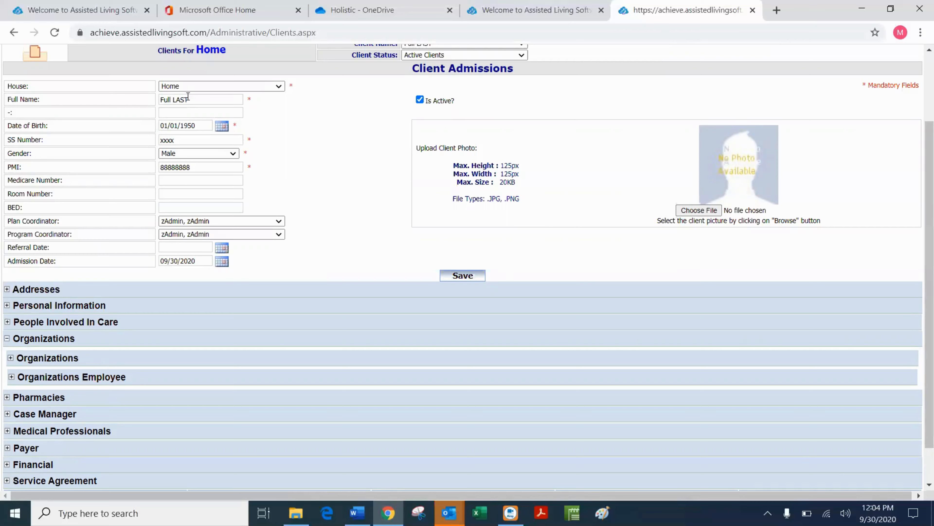
scroll(256, 180, down, 1)
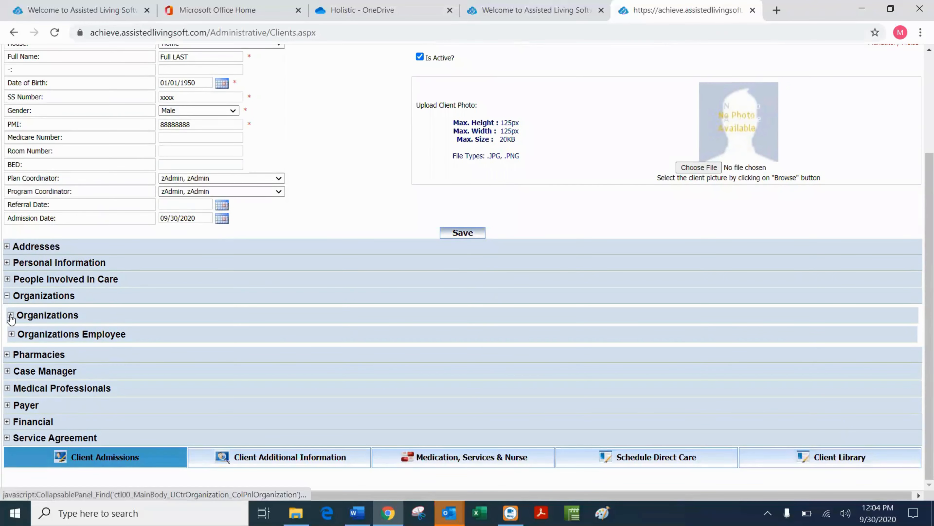
click(10, 315)
scroll(442, 264, down, 1)
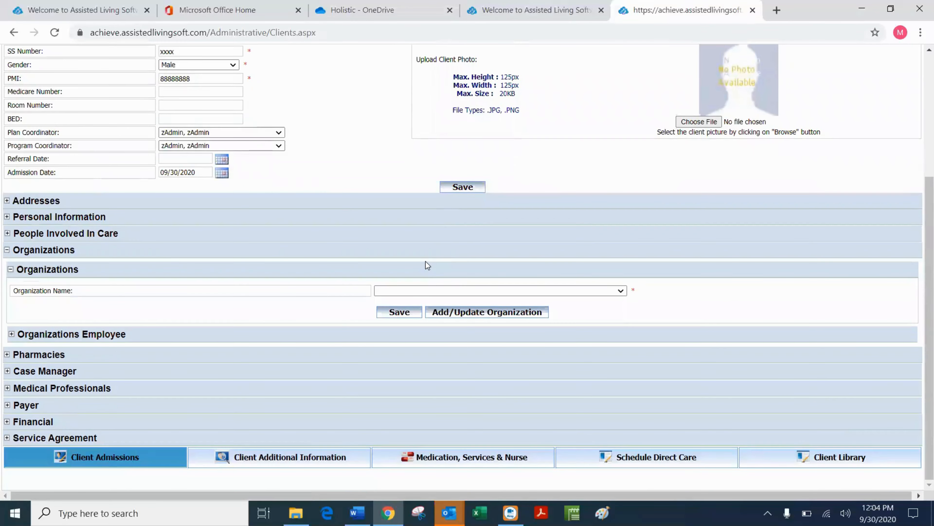
click(476, 313)
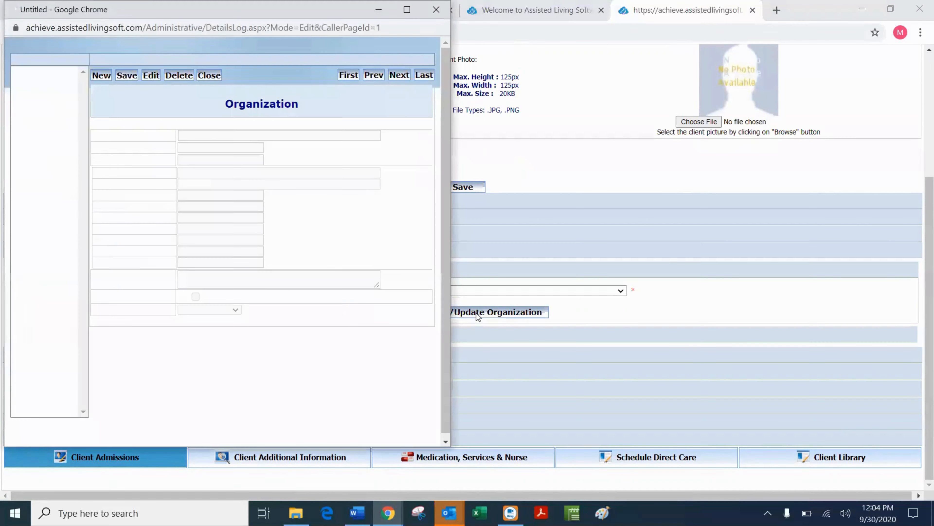
click(99, 77)
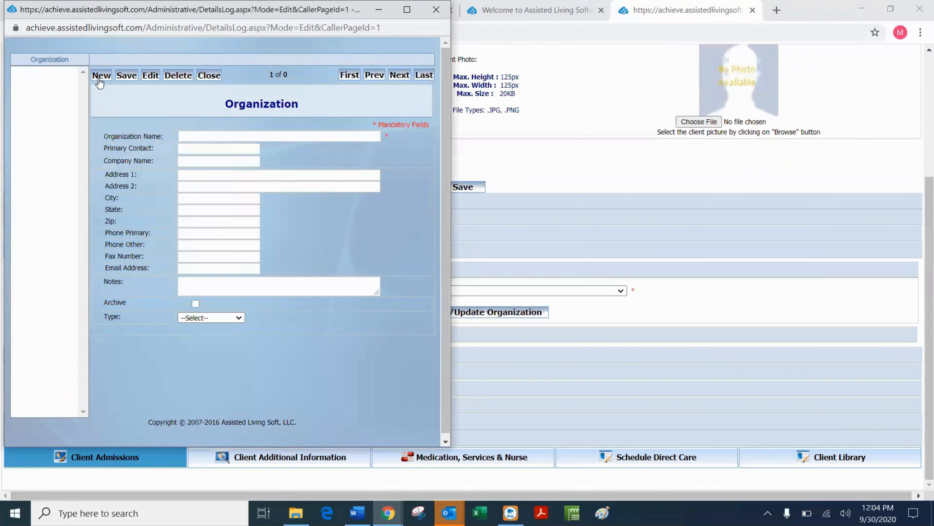
Save organization 'Day Program', contact 'Primarty', company 'Days r us', type Licensed Program, then close.
click(213, 136)
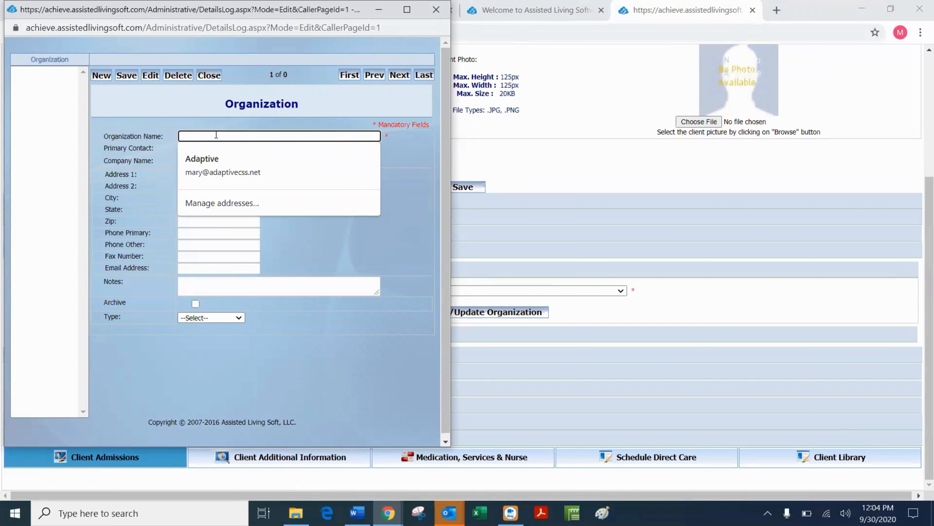
text(Day )
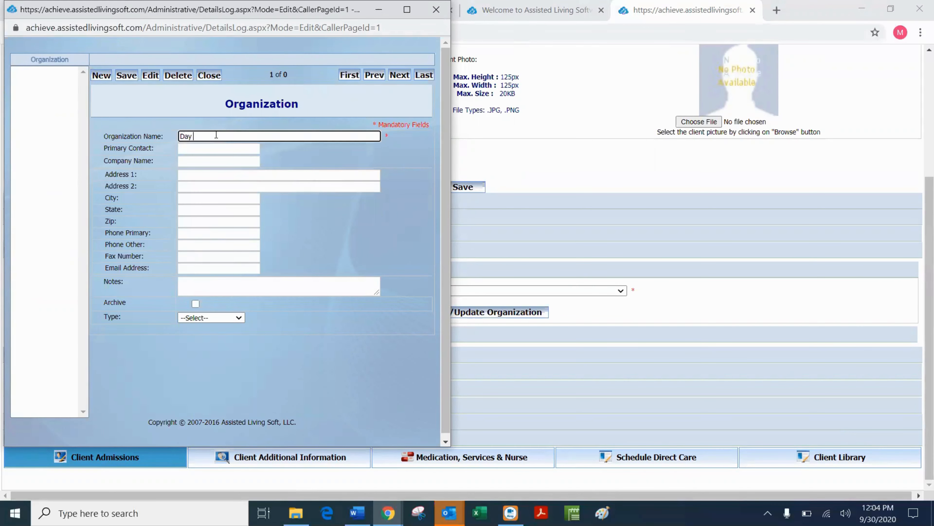
text(Program)
click(202, 149)
text(P)
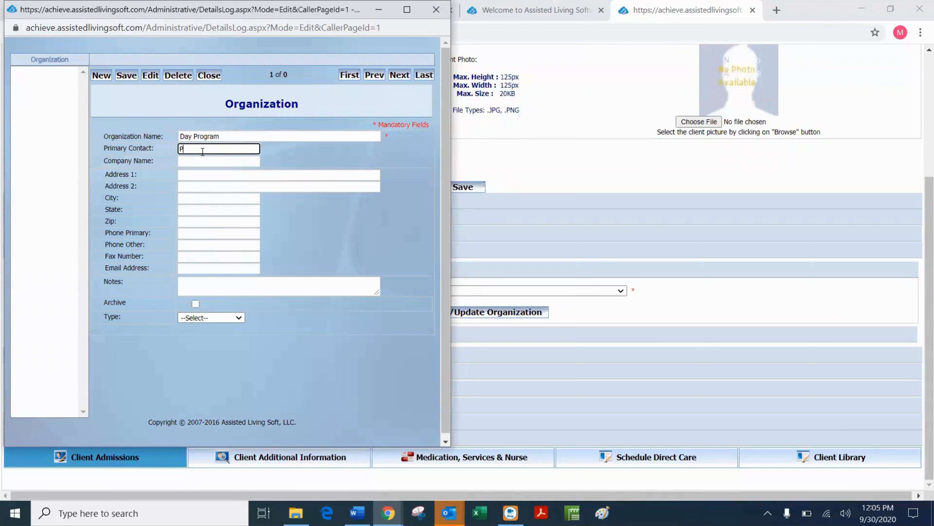
text(rimarty)
click(199, 160)
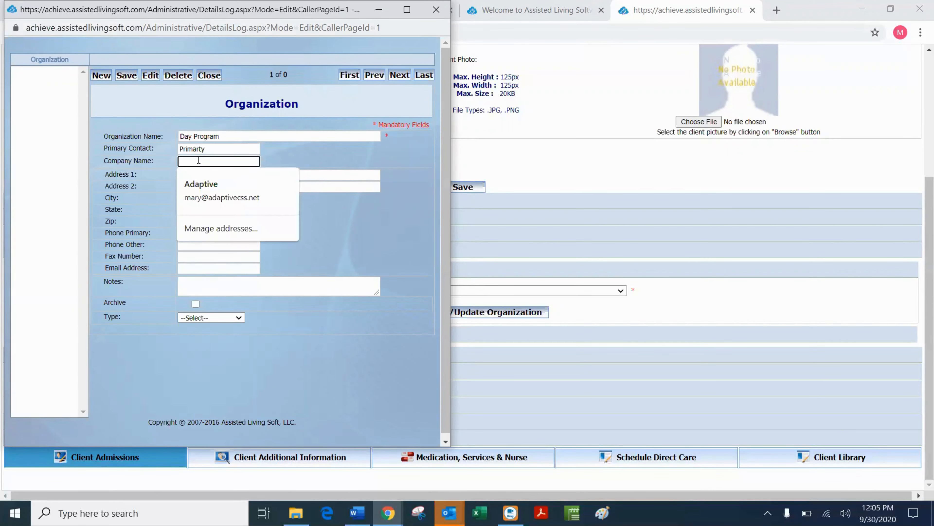
text(Days )
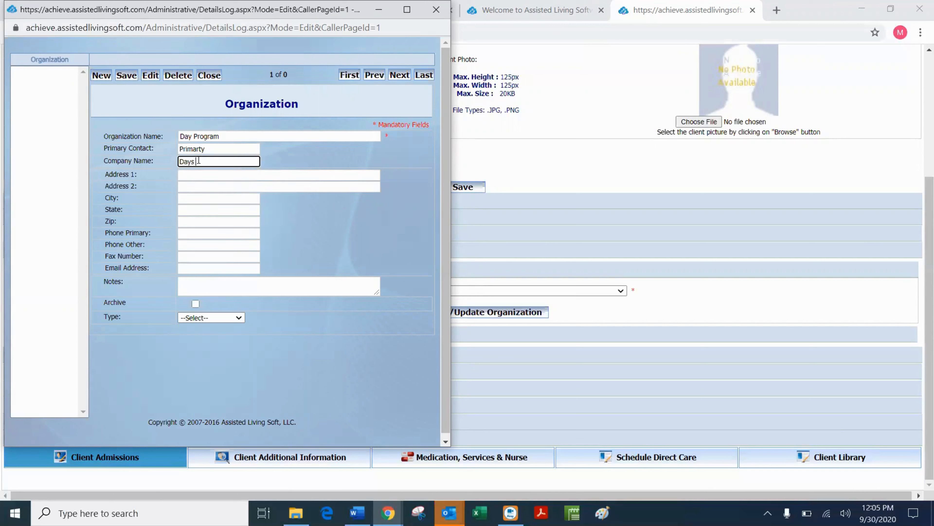
text(r us)
click(239, 317)
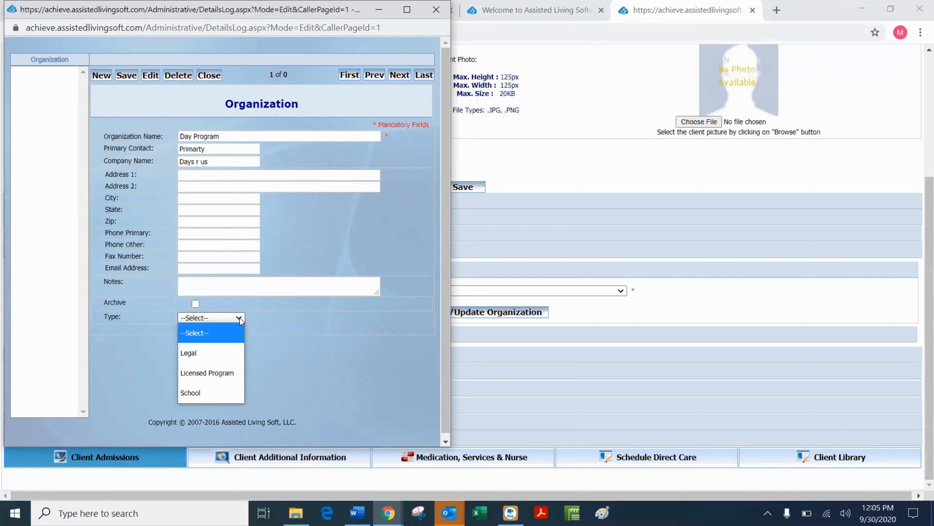
click(216, 377)
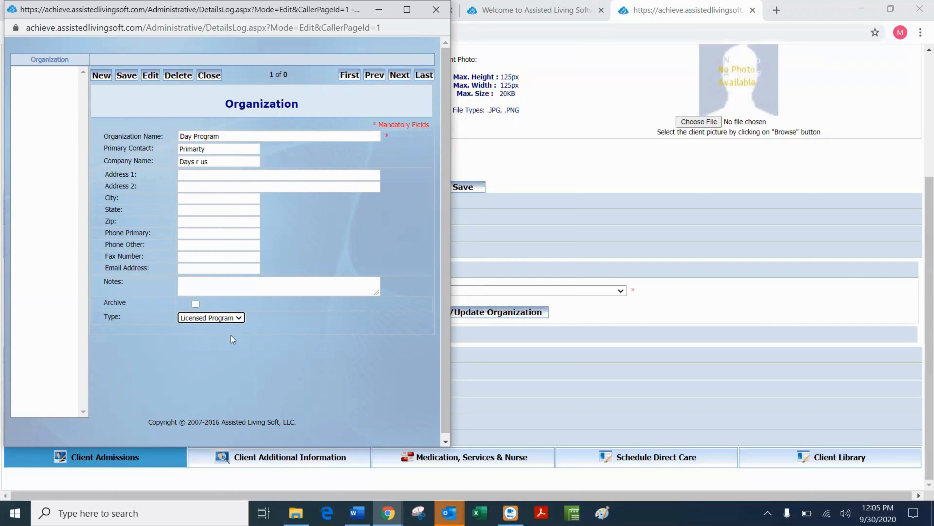
click(239, 318)
click(211, 374)
click(127, 76)
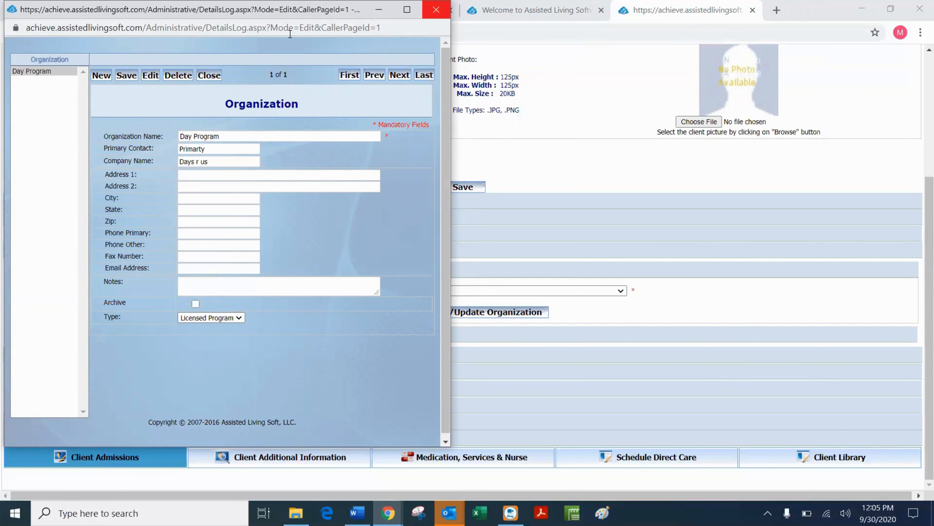
click(436, 9)
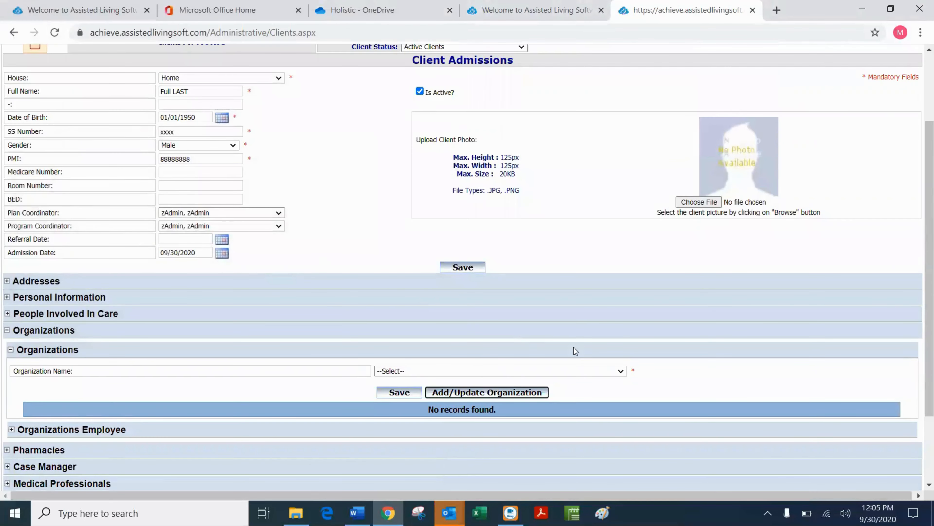
Select Day Program in the Organization Name dropdown and save it to the client.
click(621, 371)
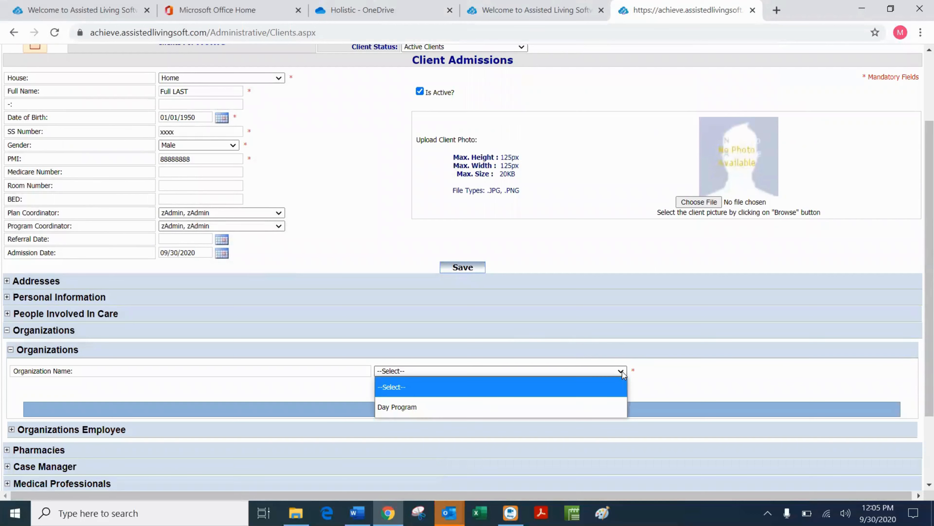
click(402, 408)
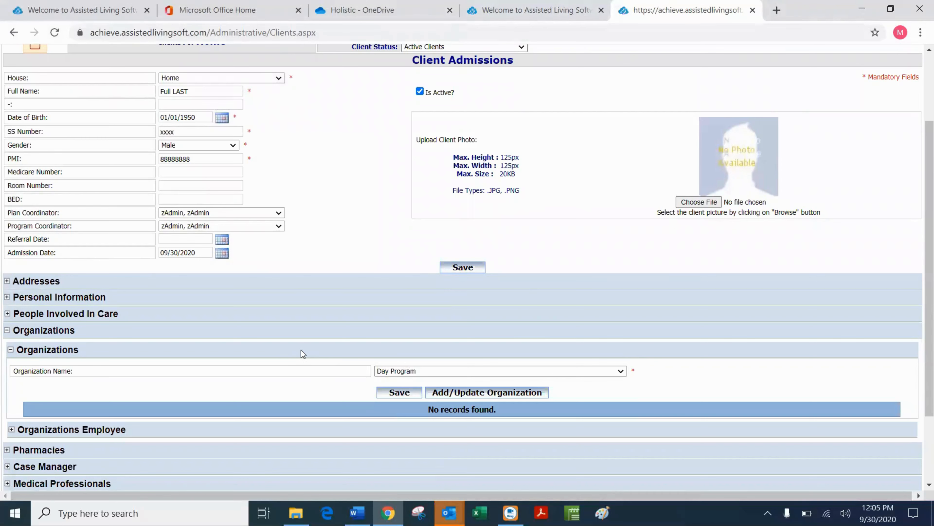
click(400, 392)
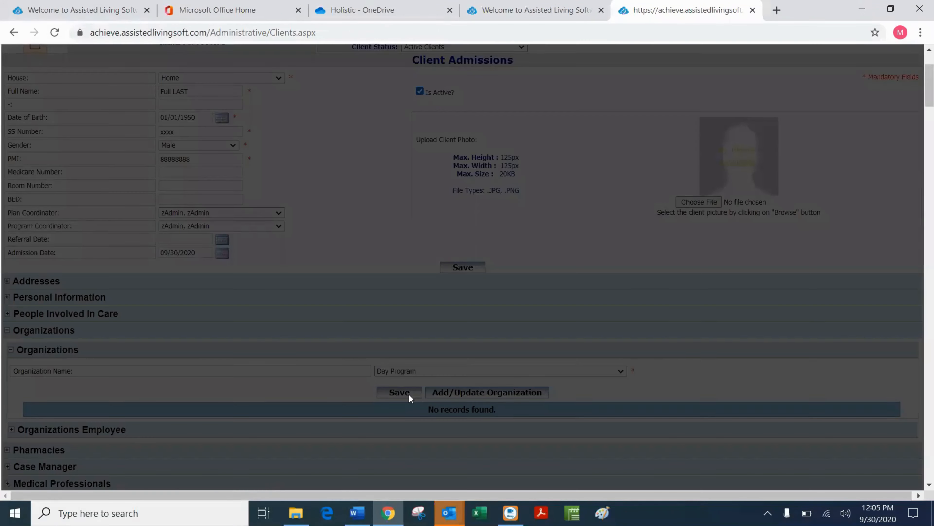
scroll(278, 335, down, 3)
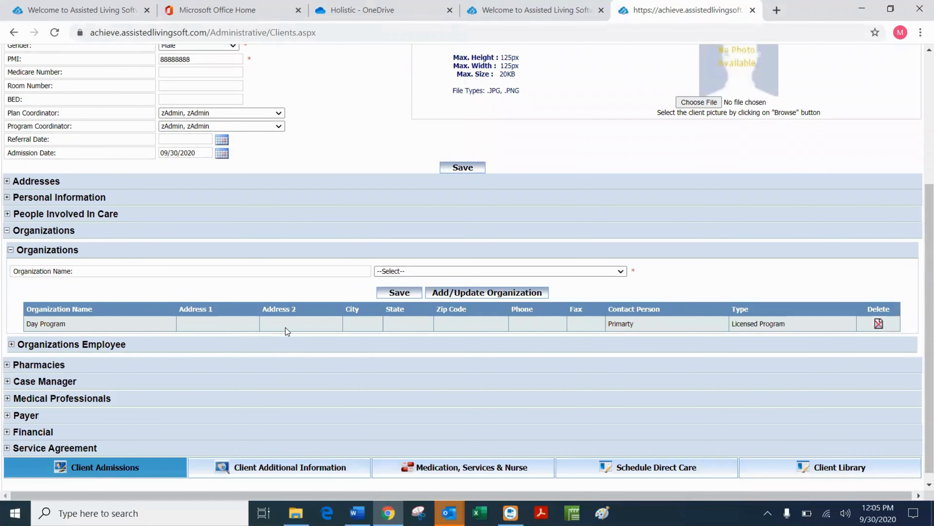
Expand Organizations Employee and assign the new employee to Day Program.
click(11, 344)
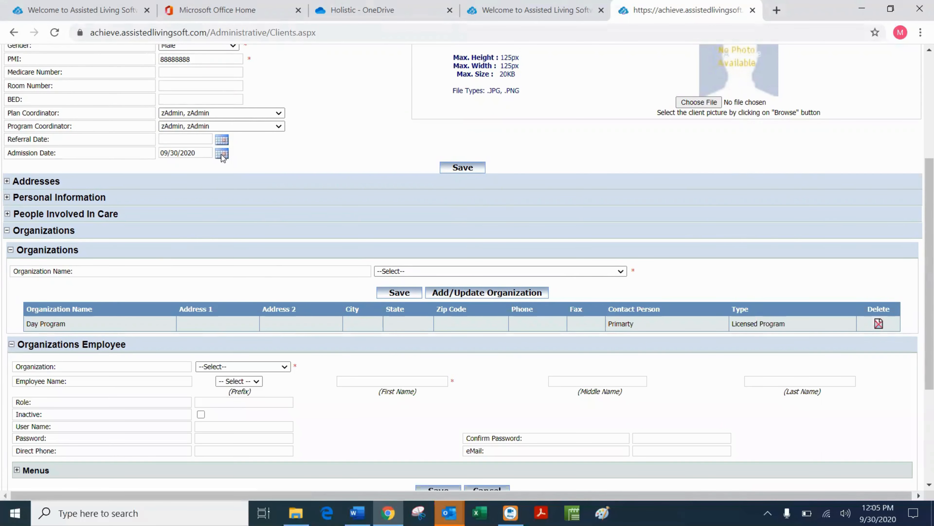
scroll(221, 158, up, 3)
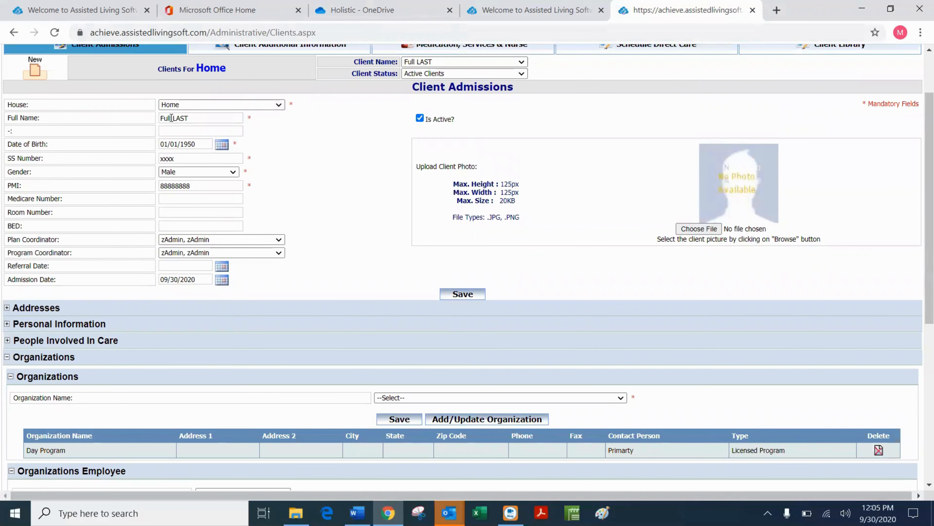
scroll(387, 241, down, 6)
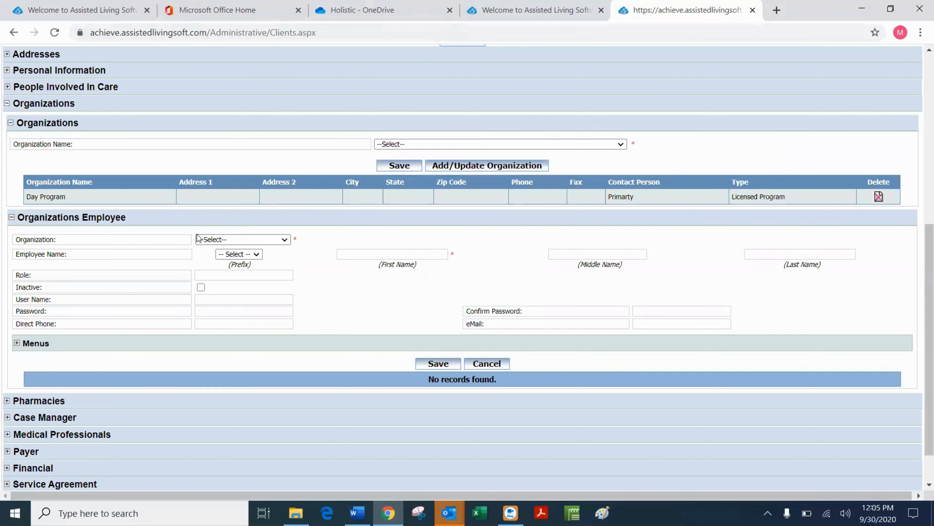
click(283, 240)
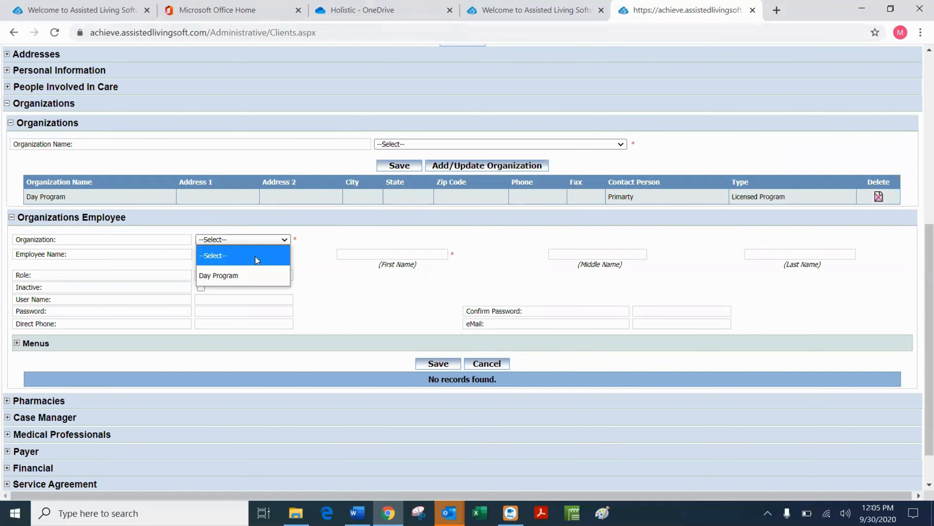
click(236, 273)
Enter the employee's first and middle names, role 'personal care giver', and direct phone number.
scroll(390, 261, up, 1)
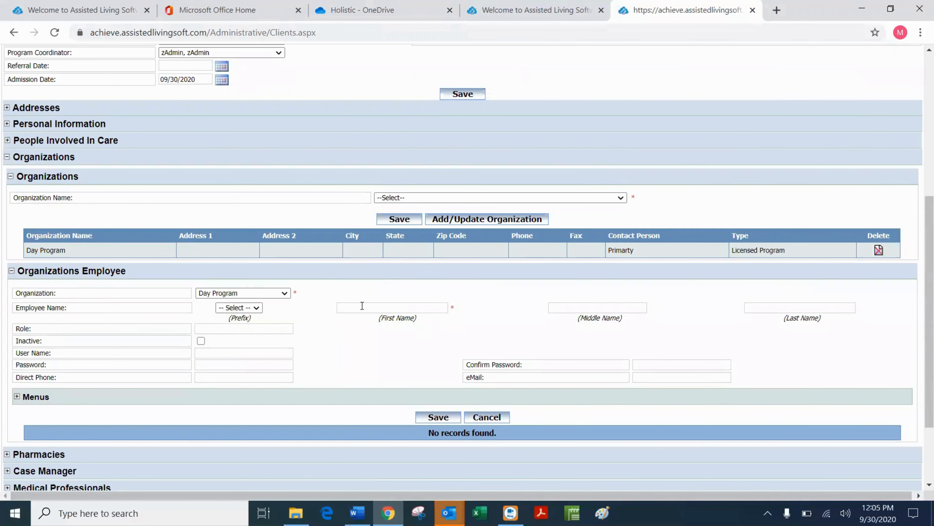
click(375, 306)
text(bil)
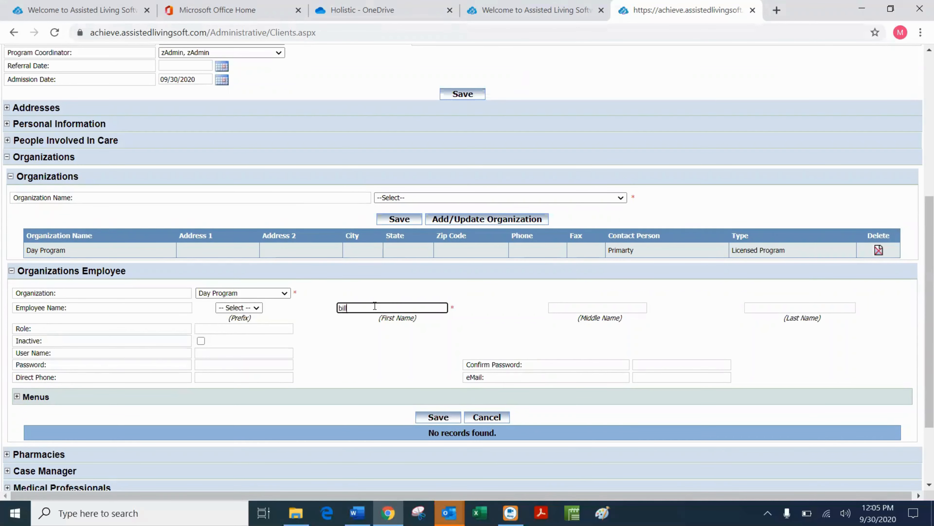
text(l)
key(Tab)
key(Tab)
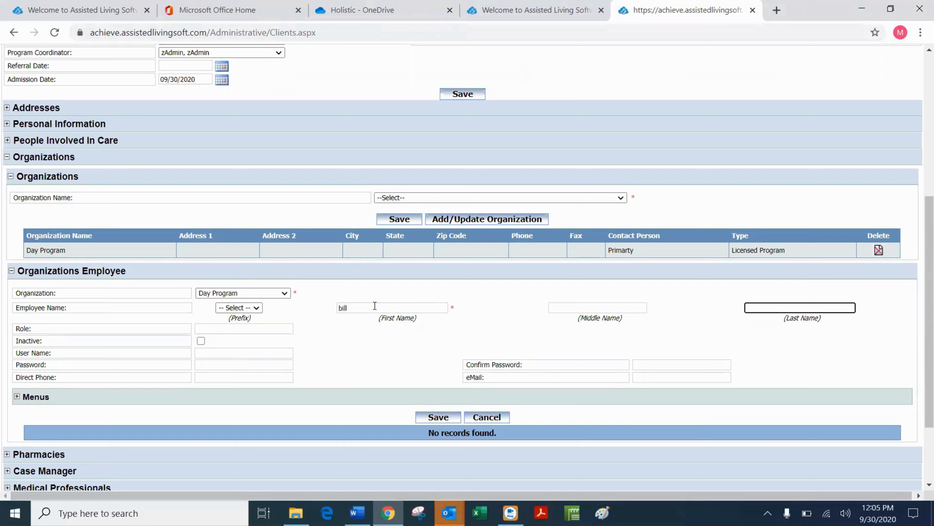
text(bob)
click(204, 330)
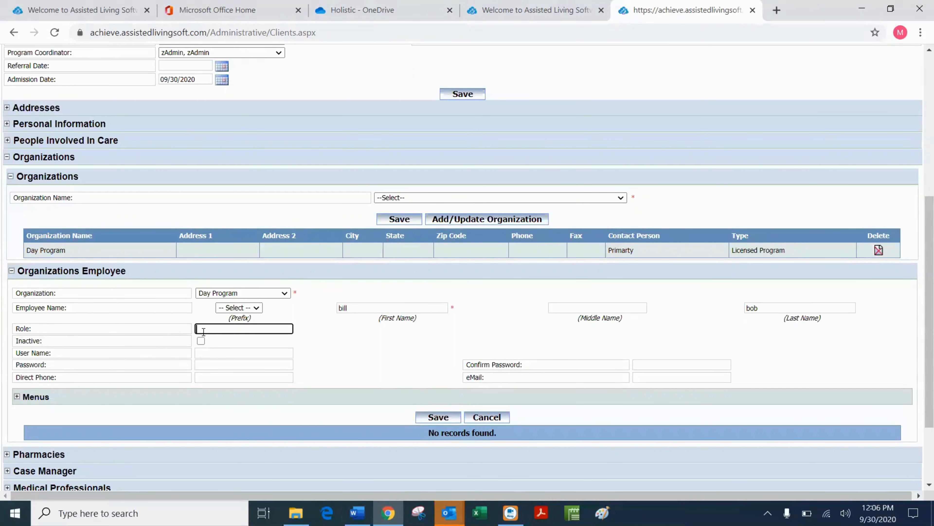
text(personal care giver)
click(232, 376)
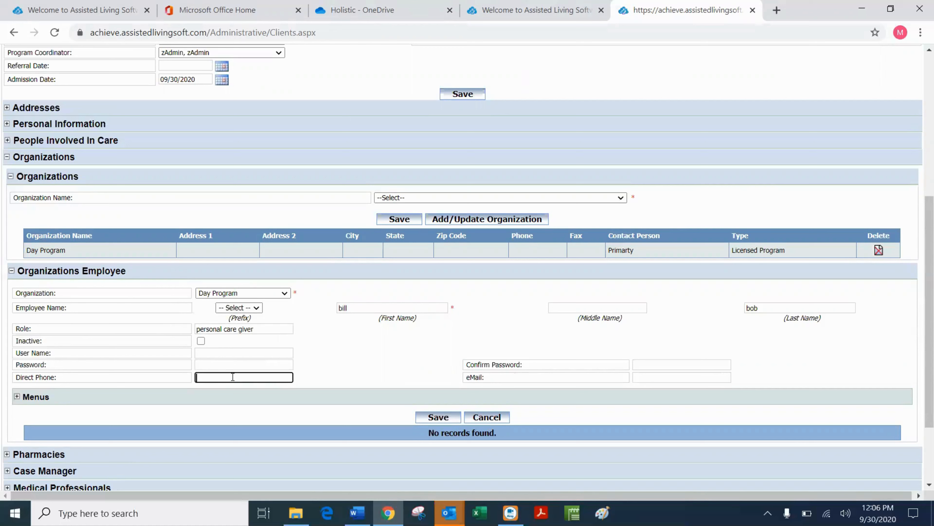
text(123-123-1234)
Save the Day Program personal care giver employee, check the organization popup, and collapse Organizations.
click(448, 420)
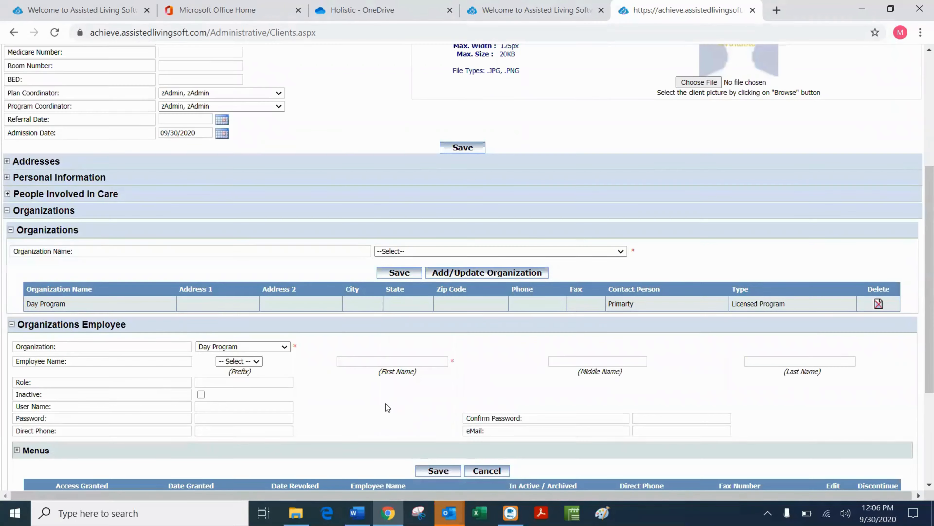
scroll(370, 382, down, 5)
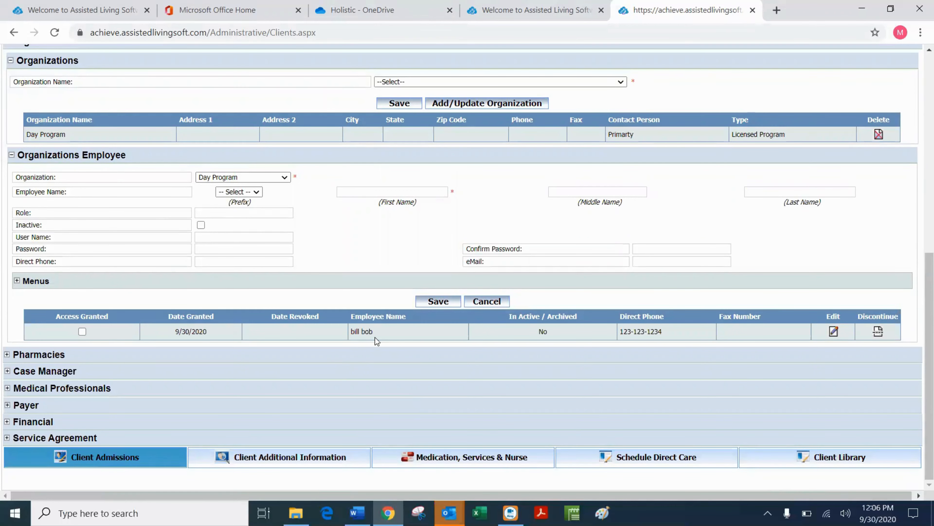
scroll(257, 221, up, 11)
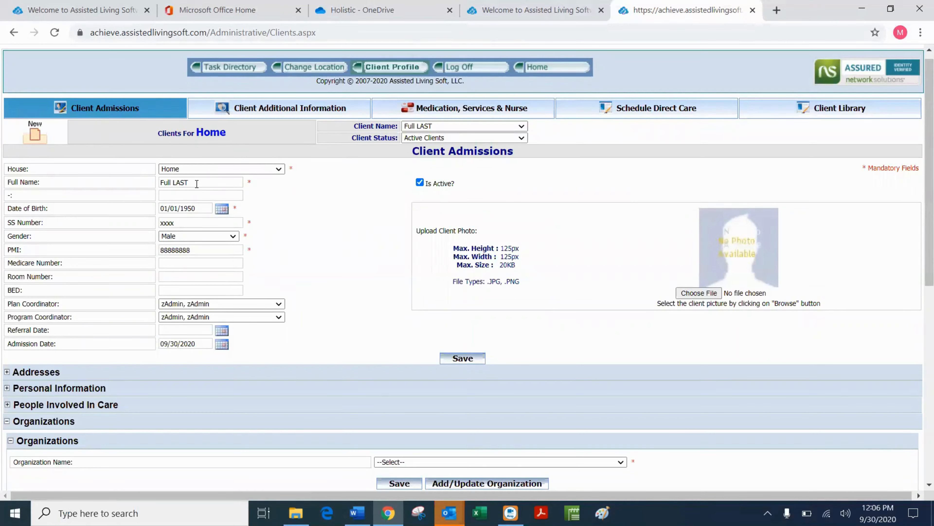
scroll(292, 243, down, 9)
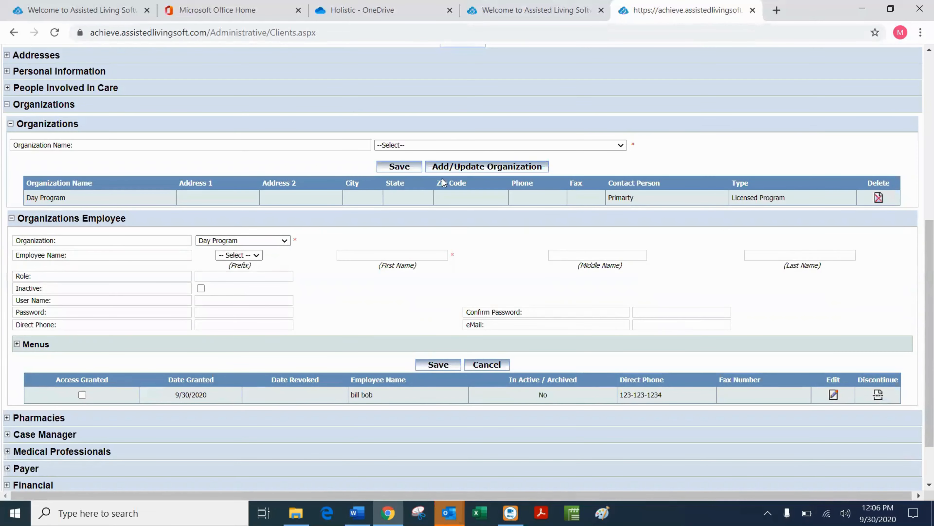
click(478, 168)
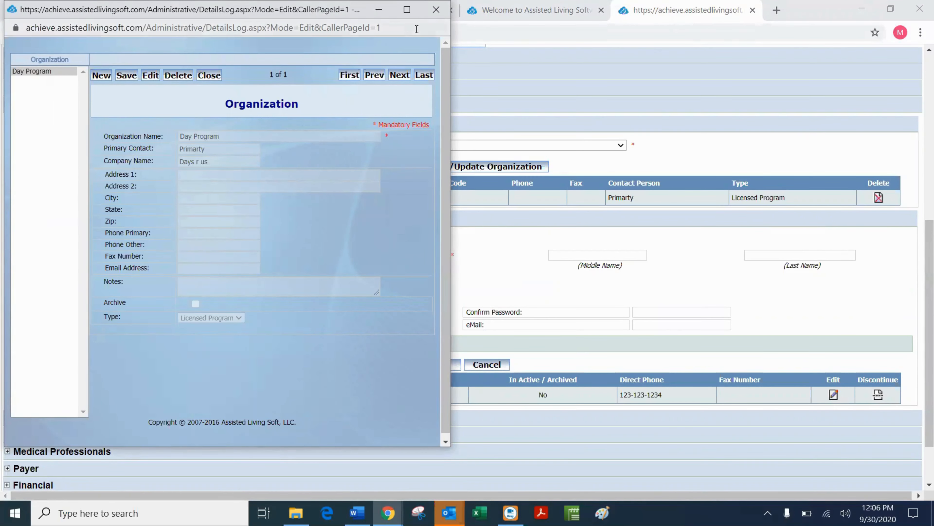
click(436, 9)
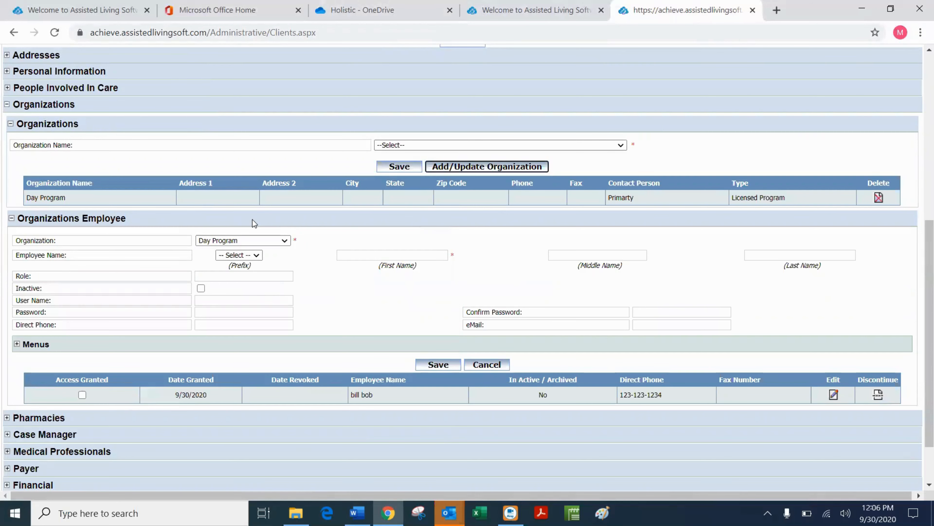
click(7, 105)
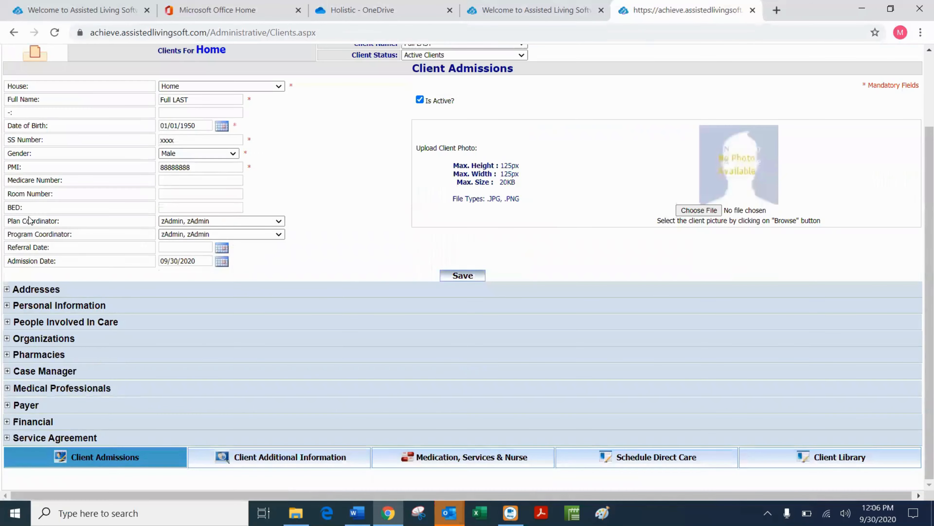
Expand Pharmacies and Pharmacies Providing Medications, and start a new pharmacy record.
click(7, 356)
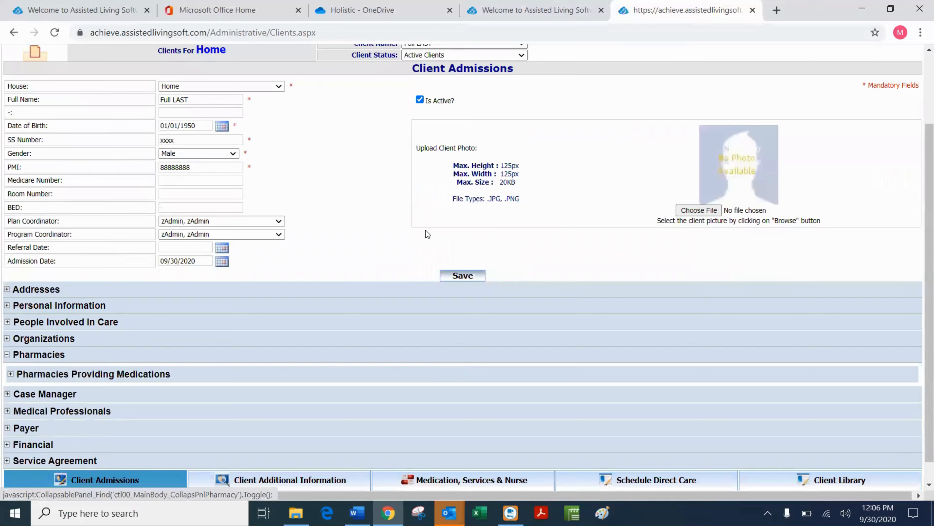
scroll(368, 251, down, 1)
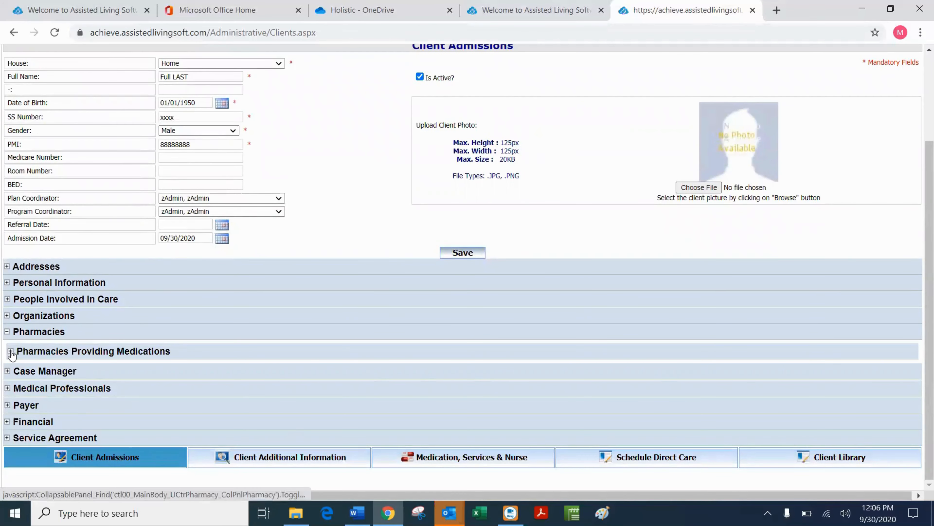
click(10, 351)
scroll(504, 327, down, 2)
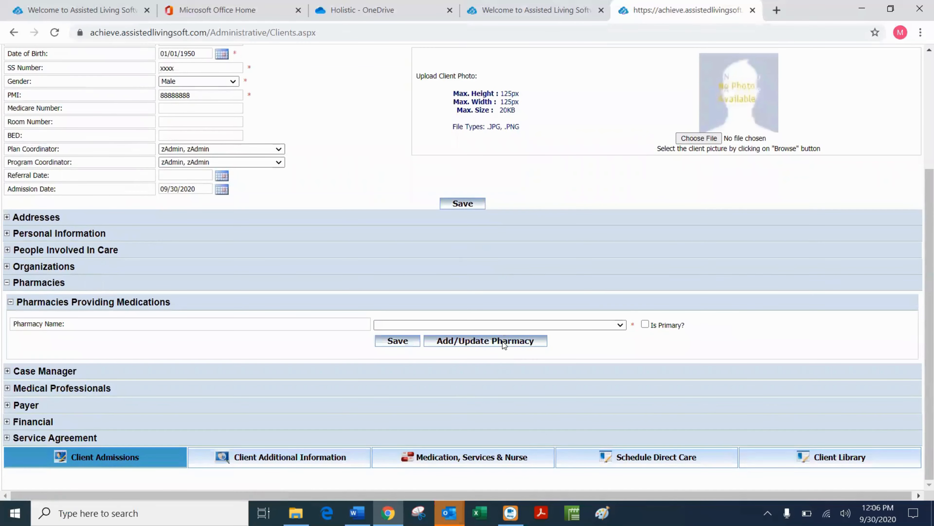
click(502, 342)
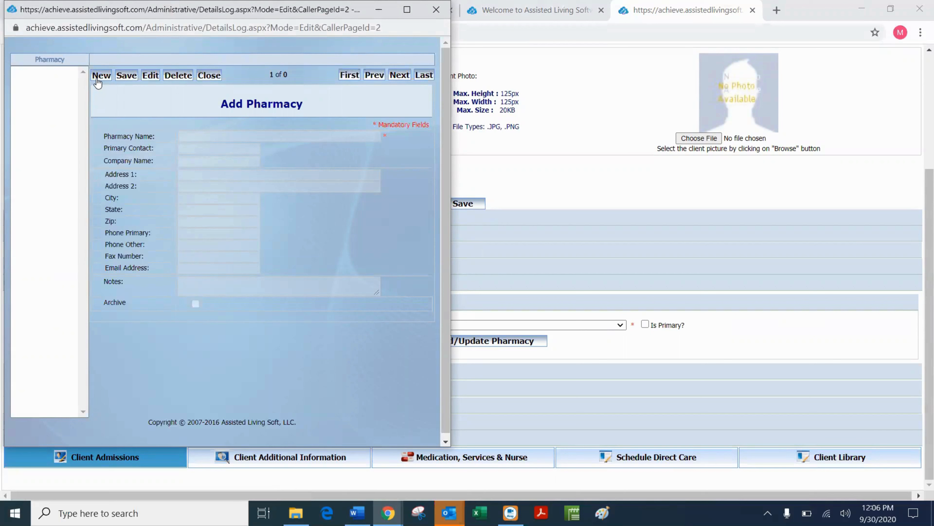
click(105, 77)
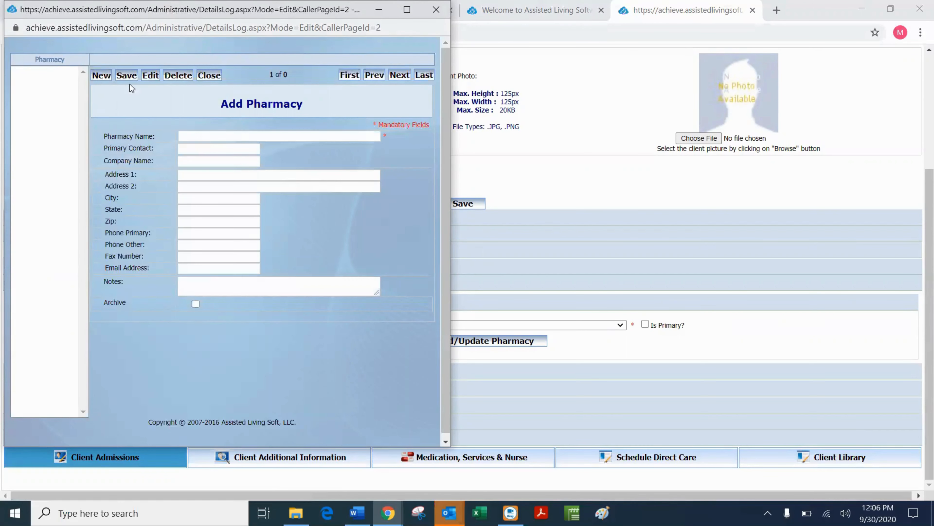
Enter pharmacy name 'Genoa - Woodbury', the primary contact's name, and company 'Genoa'.
click(195, 136)
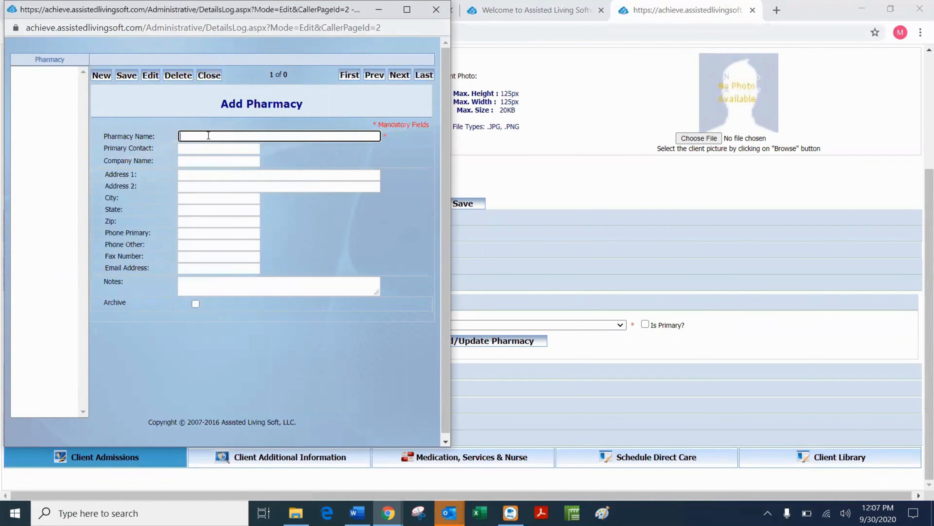
text(Genoa - Woodbury)
click(201, 149)
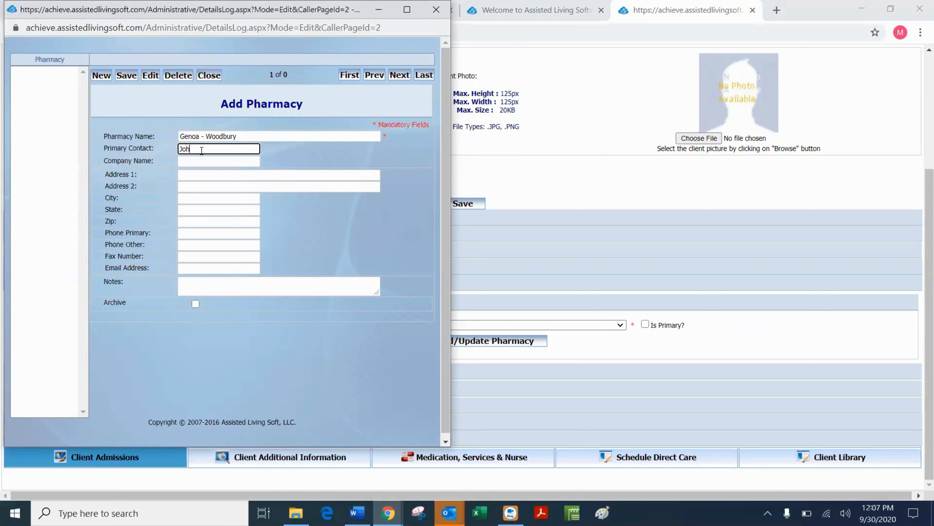
click(191, 163)
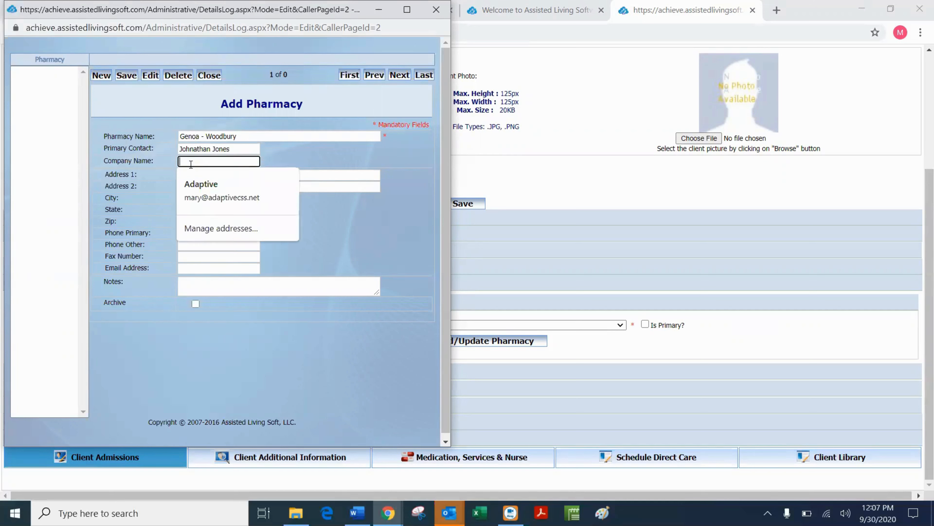
text(Genoa)
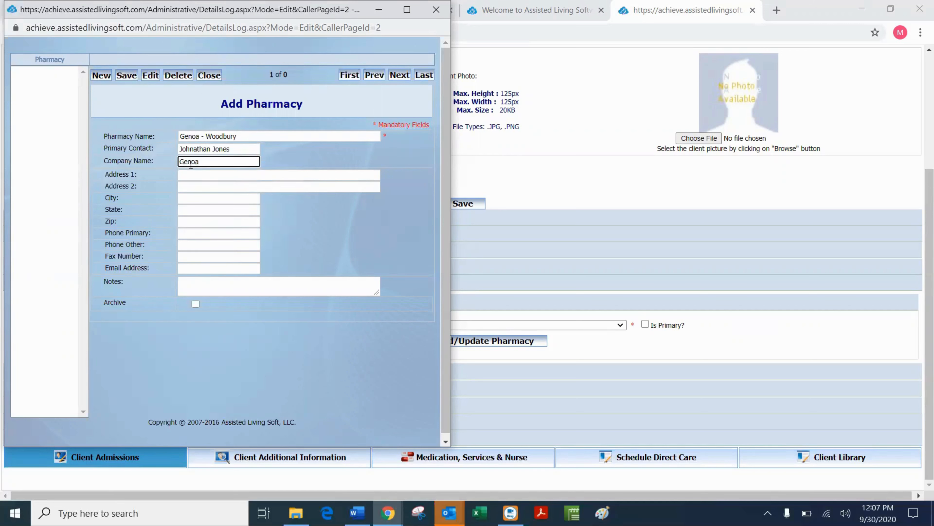
click(201, 173)
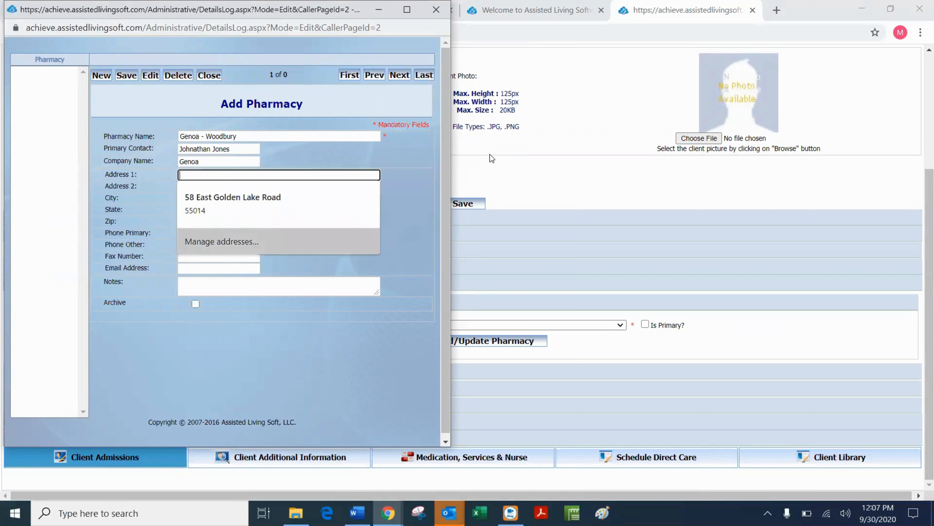
click(393, 157)
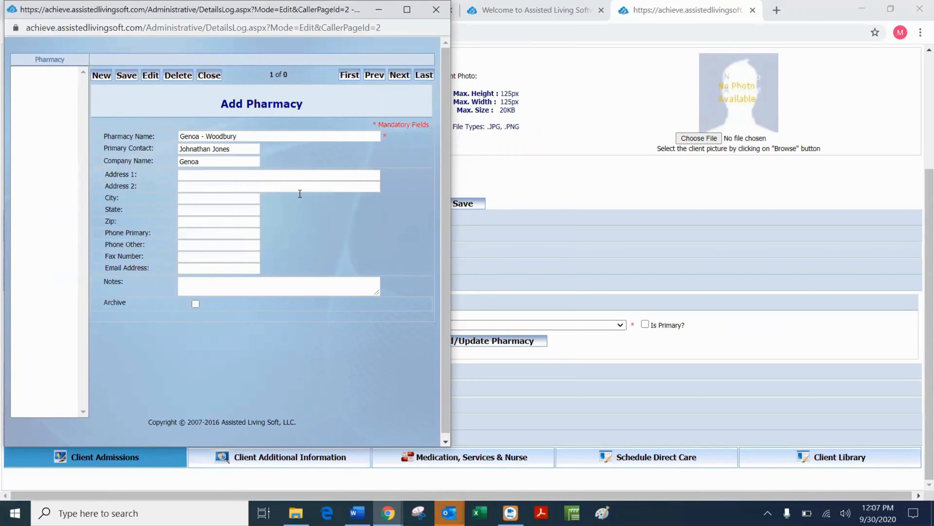
Add the pharmacy's primary phone and fax numbers, save the record, and close the window.
click(199, 235)
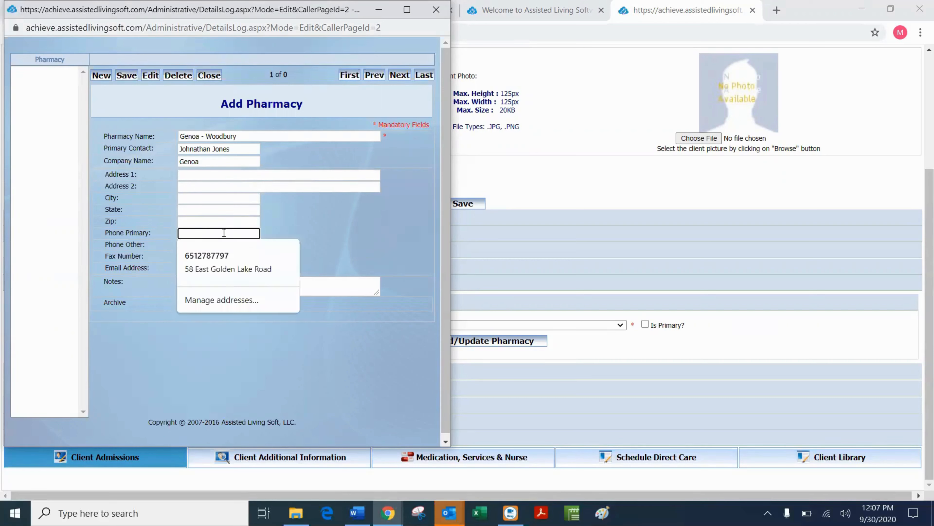
click(342, 221)
click(191, 233)
text(651-123-1234)
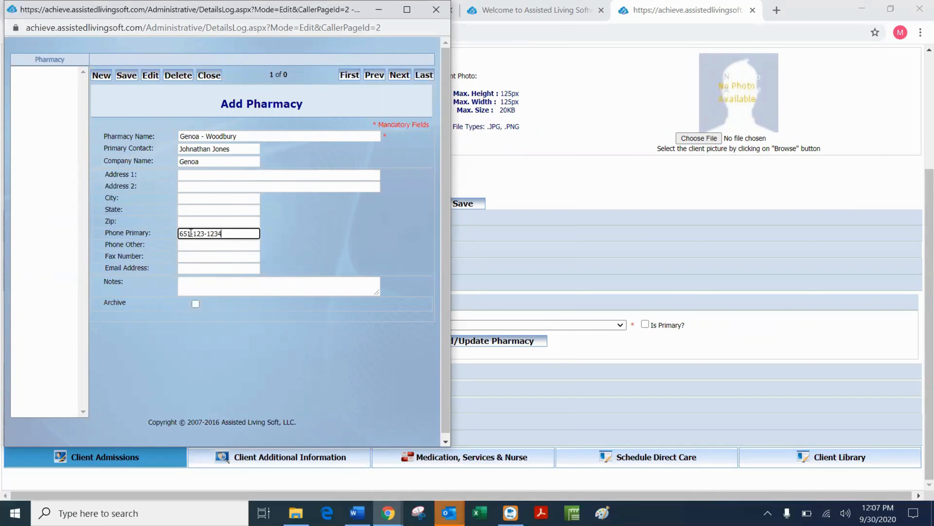
click(196, 258)
text(651-1)
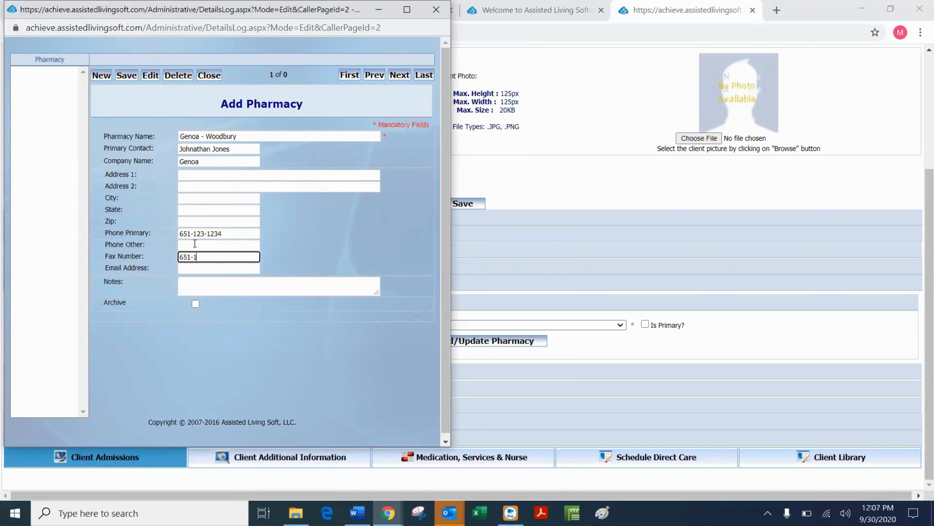
text(23-3456)
click(127, 76)
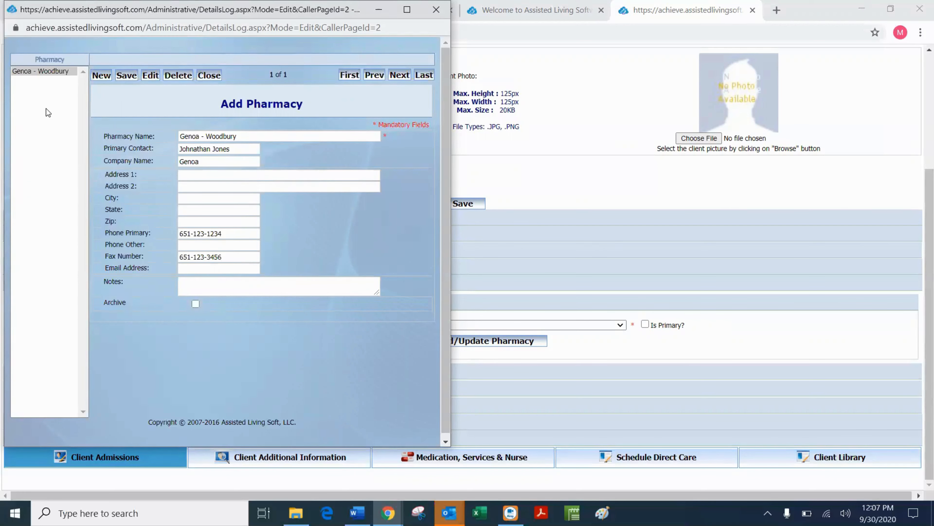
click(209, 75)
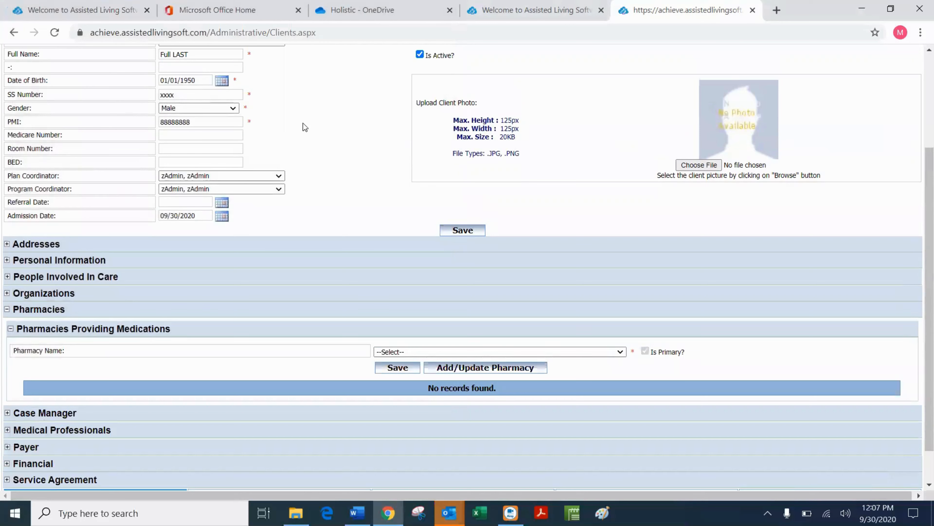
Select Genoa - Woodbury in the Pharmacy Name dropdown and save it as the client's pharmacy.
click(622, 352)
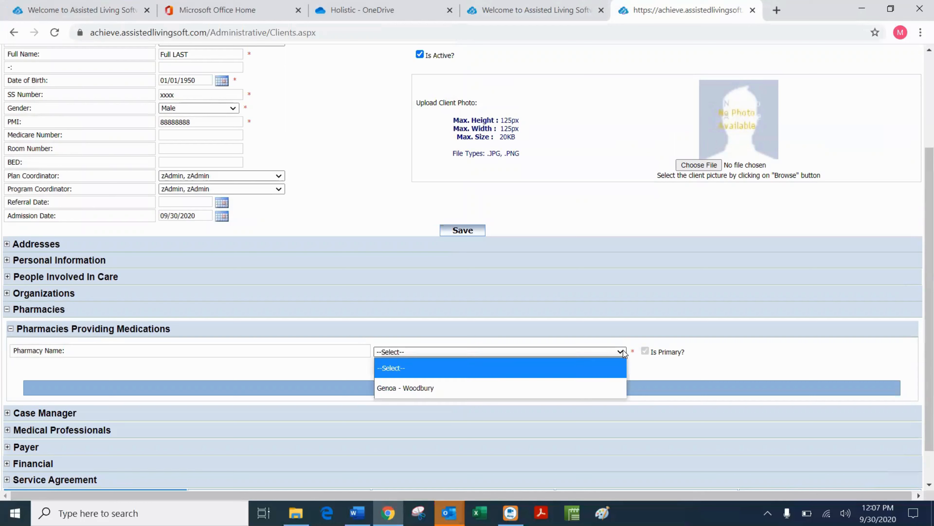
click(408, 388)
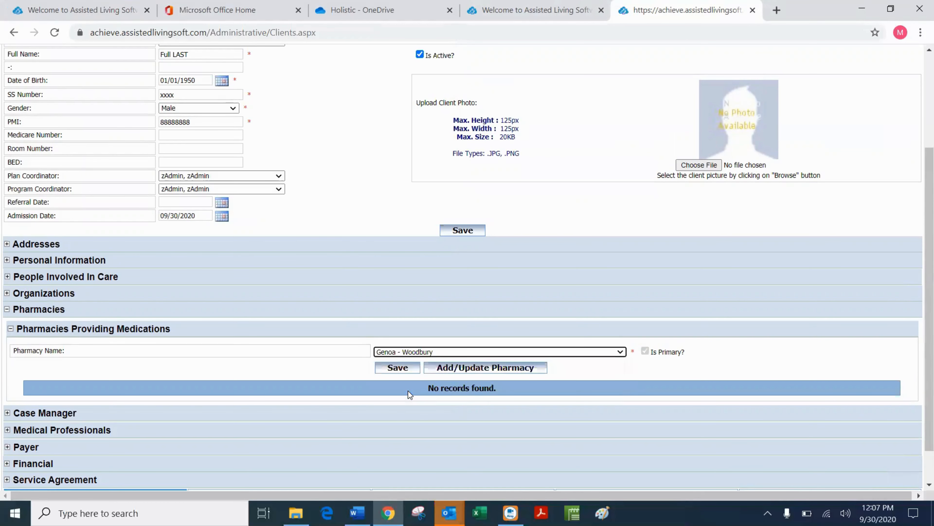
click(391, 368)
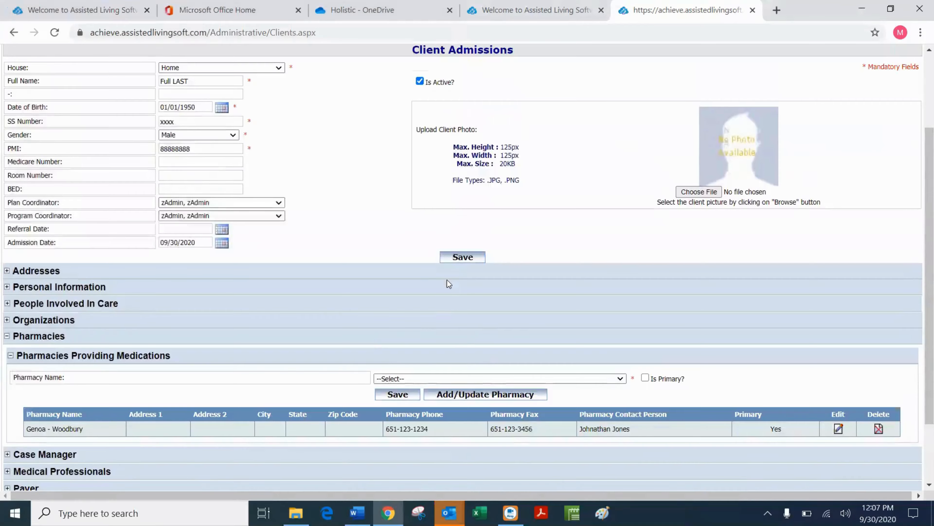
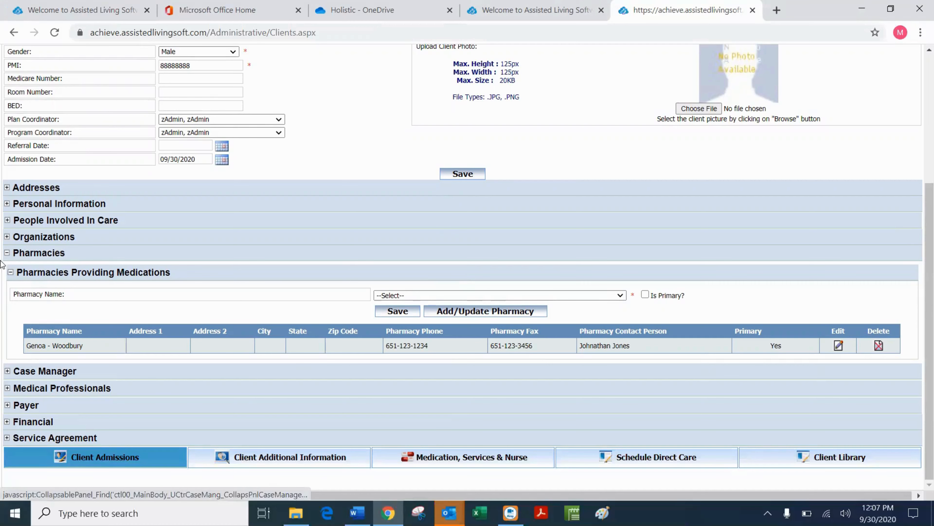
Collapse the Pharmacies section and expand the Case Manager section.
click(7, 253)
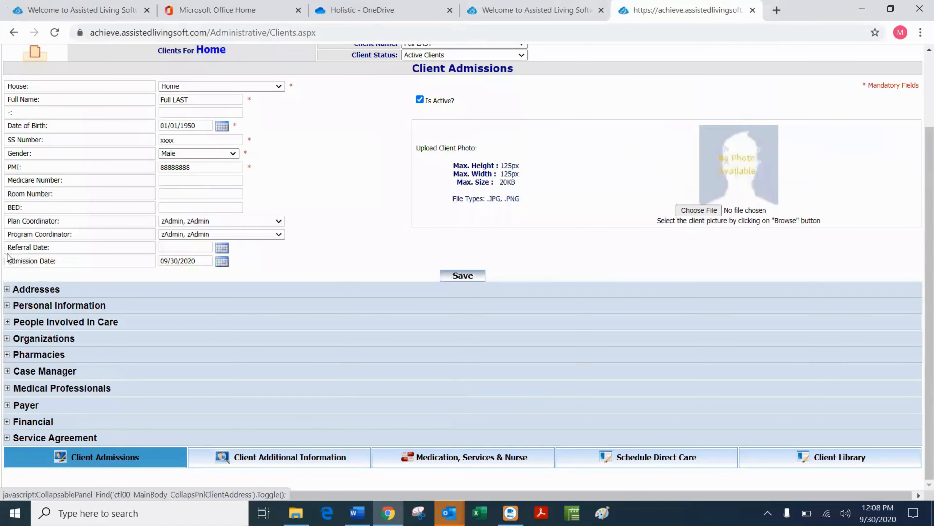
click(7, 371)
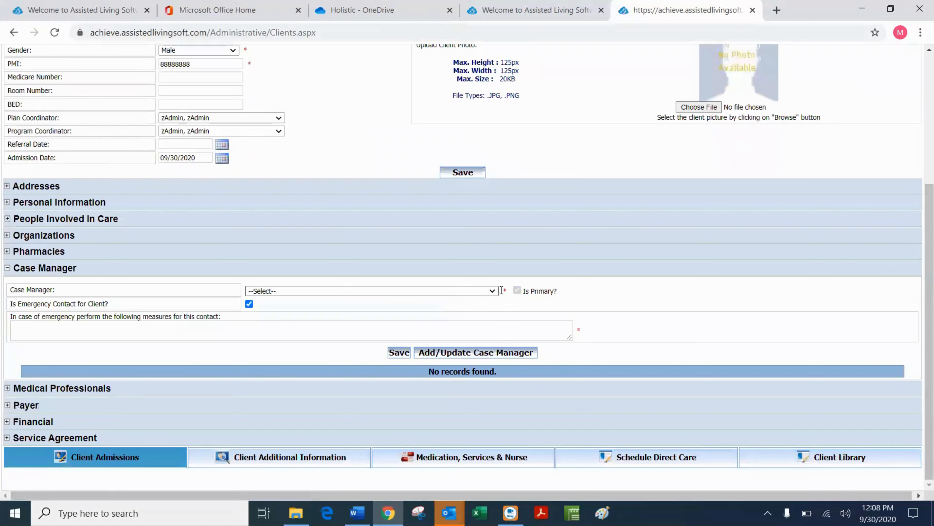
Add a case worker with a full name, entity 'Brain Injury Association' and primary phone.
click(452, 352)
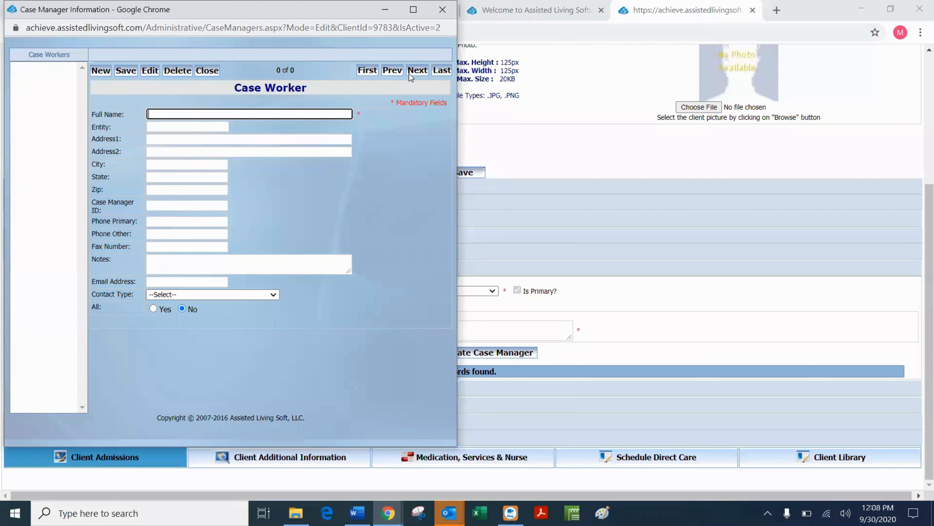
click(154, 114)
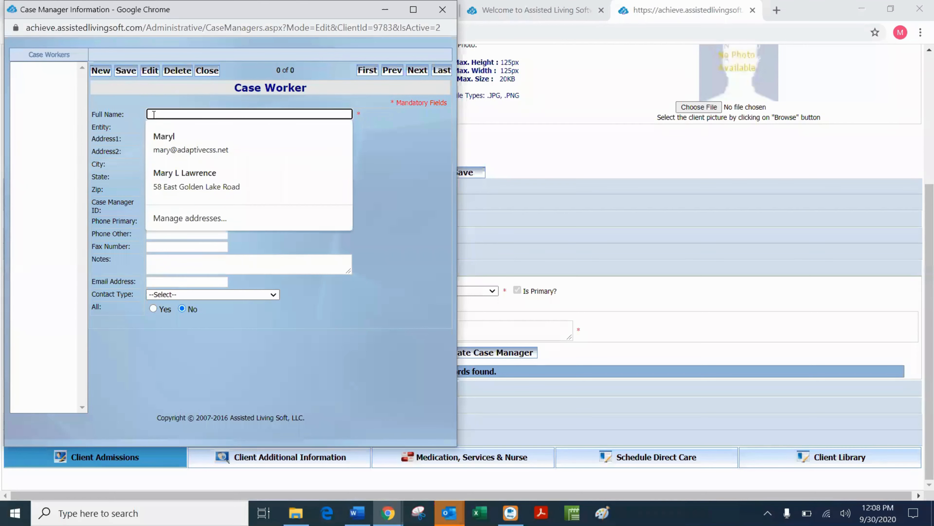
text(Cassie )
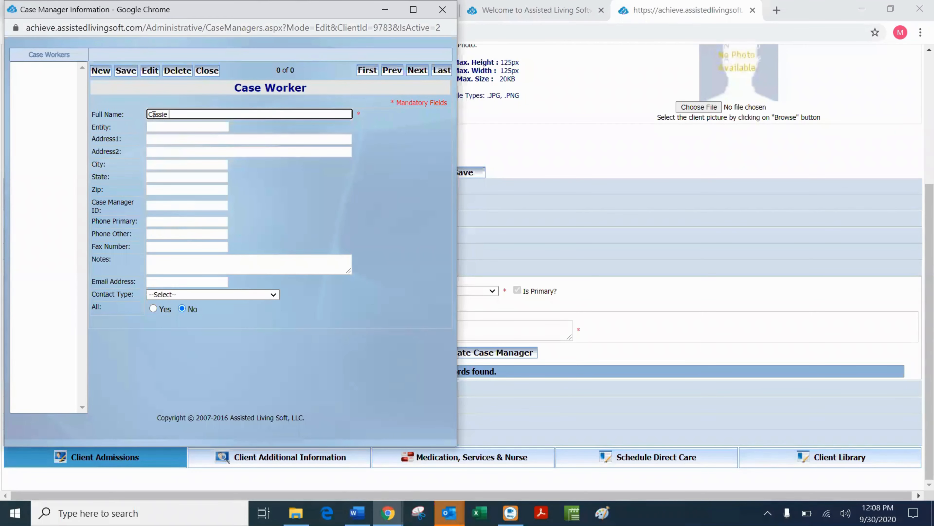
text(Case)
click(157, 128)
text(B)
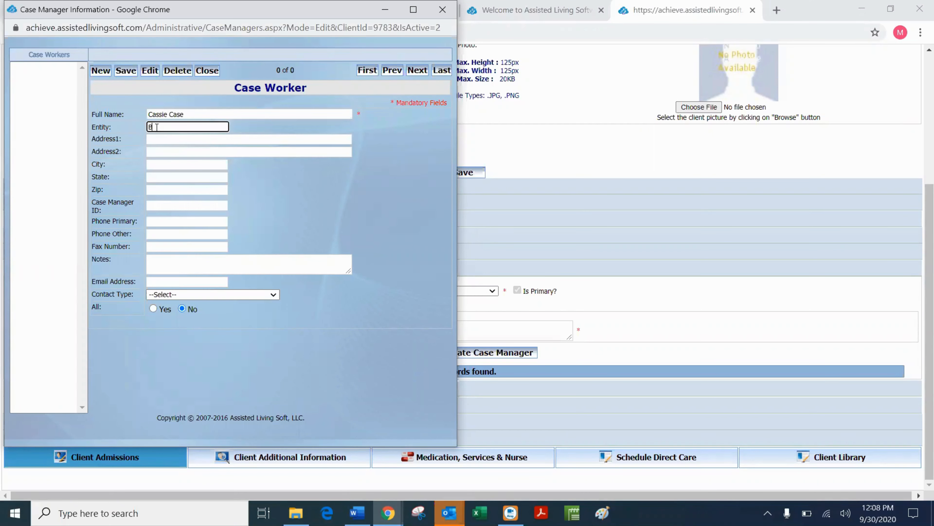
text(rain Injury Association)
click(167, 221)
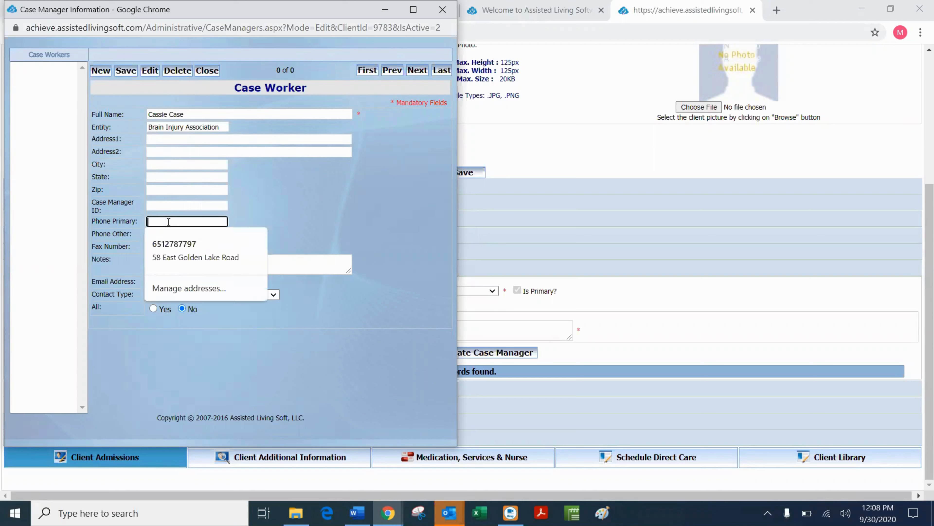
text(6541)
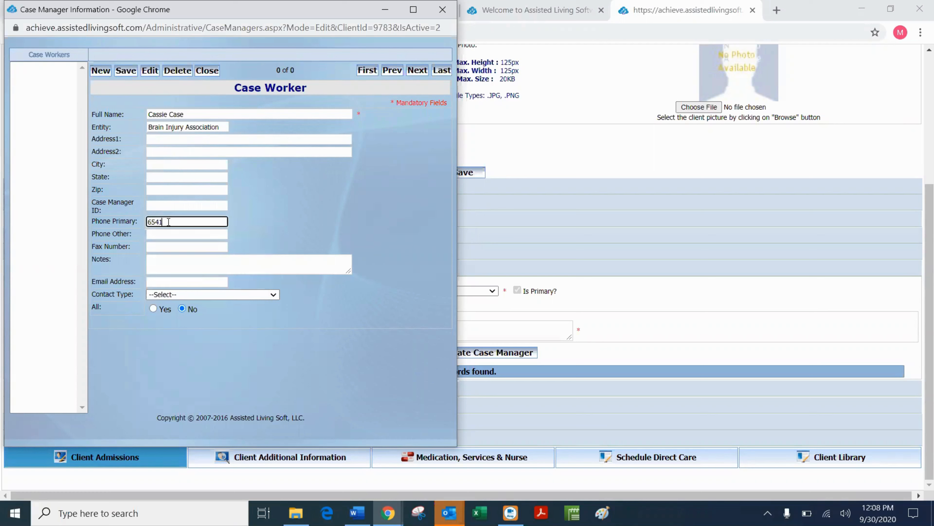
text(23-1234)
Set the contact type to Case Manager, save the case worker, and start a blank entry.
click(270, 296)
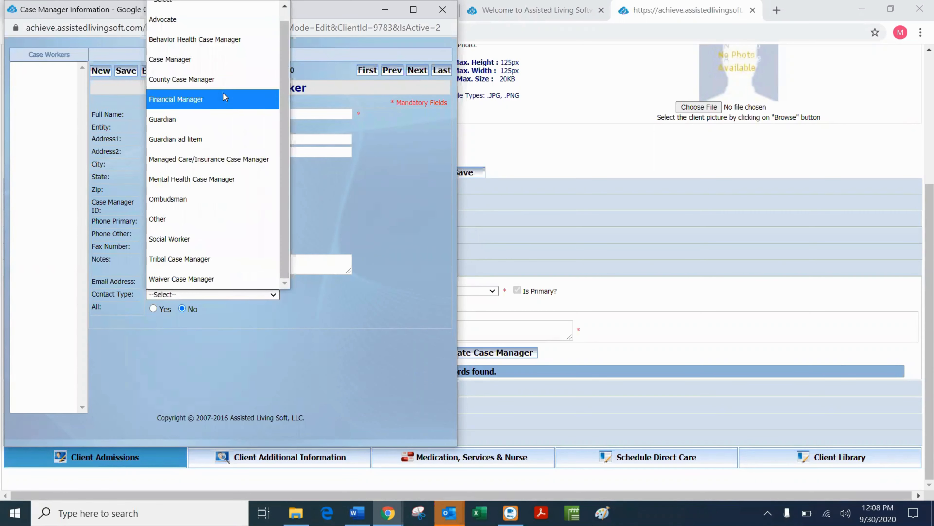
click(219, 66)
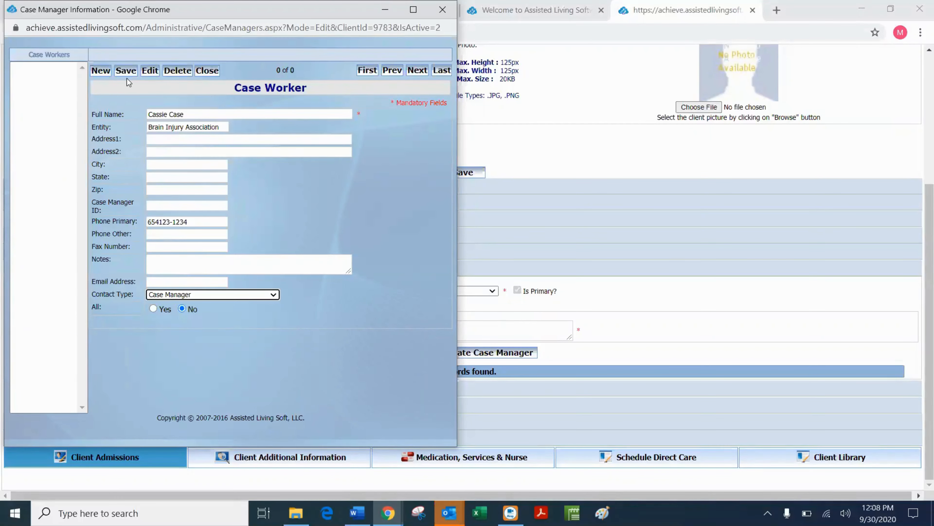
click(127, 71)
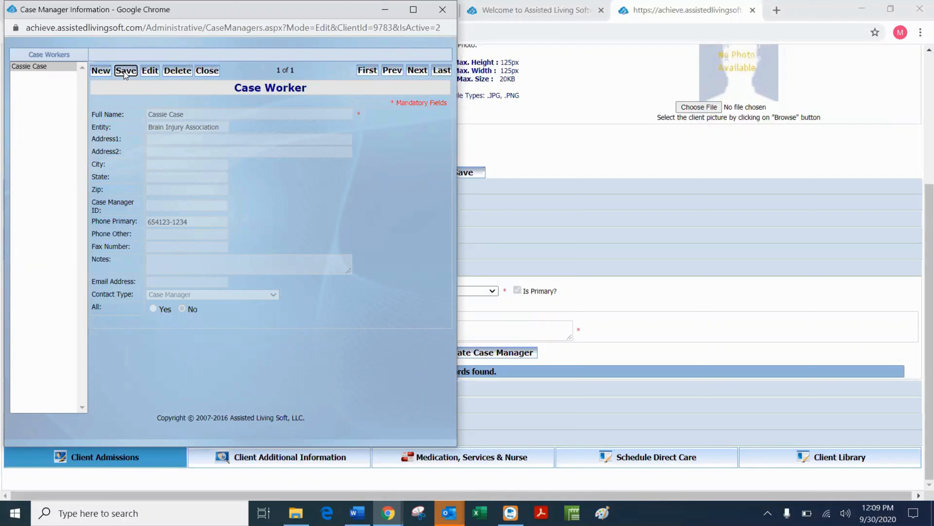
click(100, 70)
Save case worker 'Ombudsman' with contact type Ombudsman, available to All, and close the window.
click(181, 116)
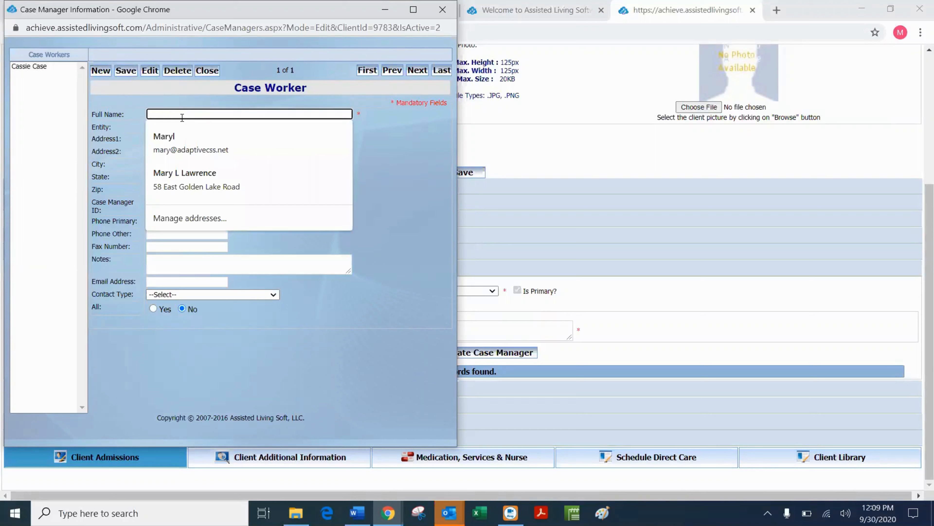
text(Ombuds)
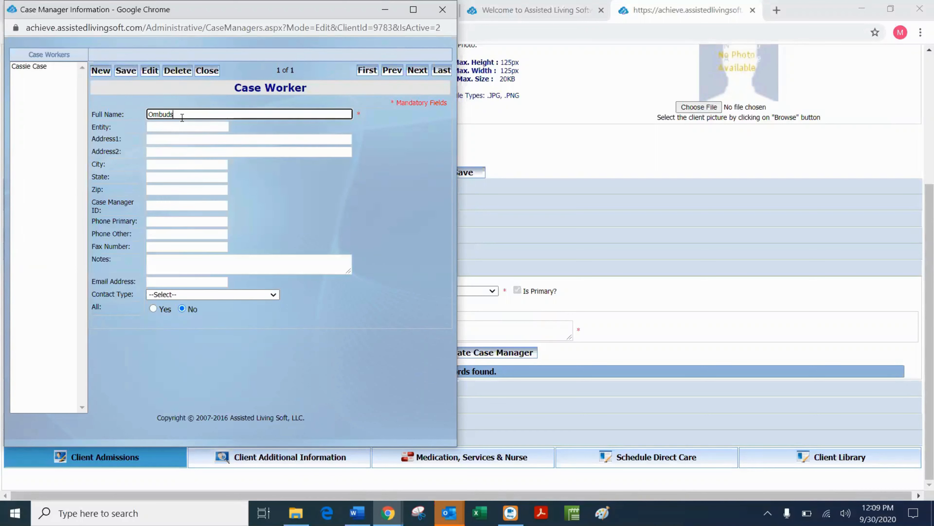
text(man)
click(274, 295)
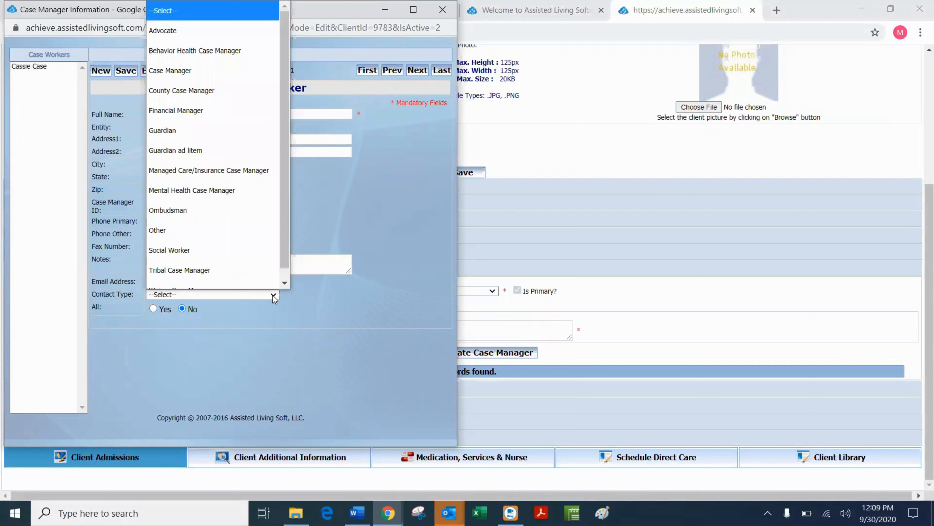
scroll(221, 209, down, 1)
click(216, 201)
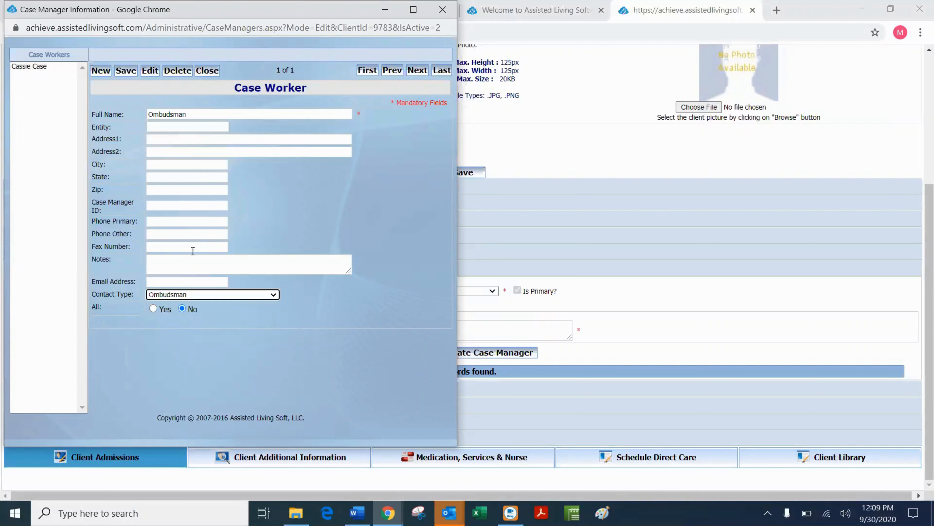
click(153, 309)
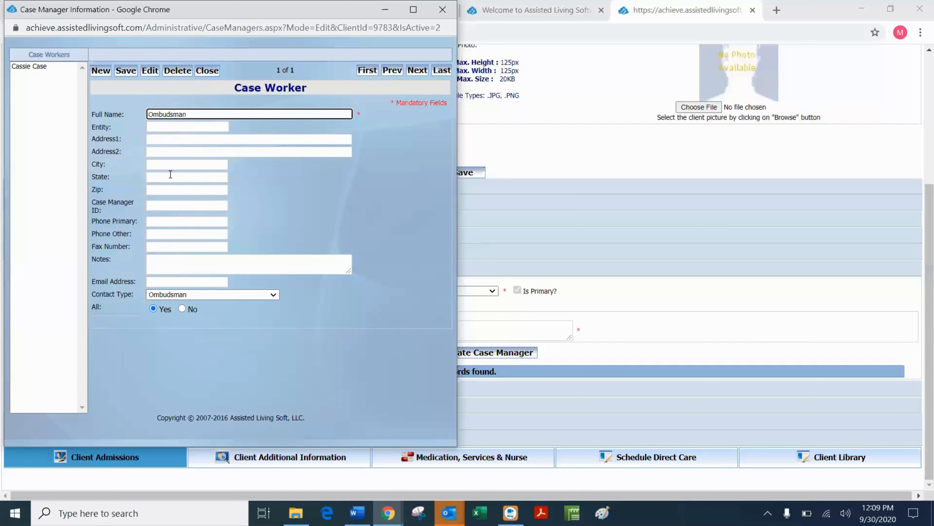
click(126, 71)
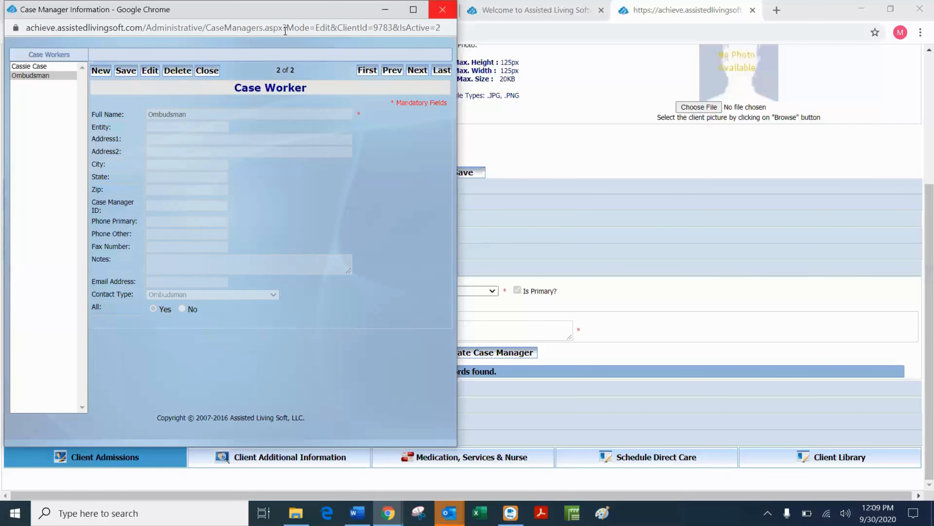
click(442, 9)
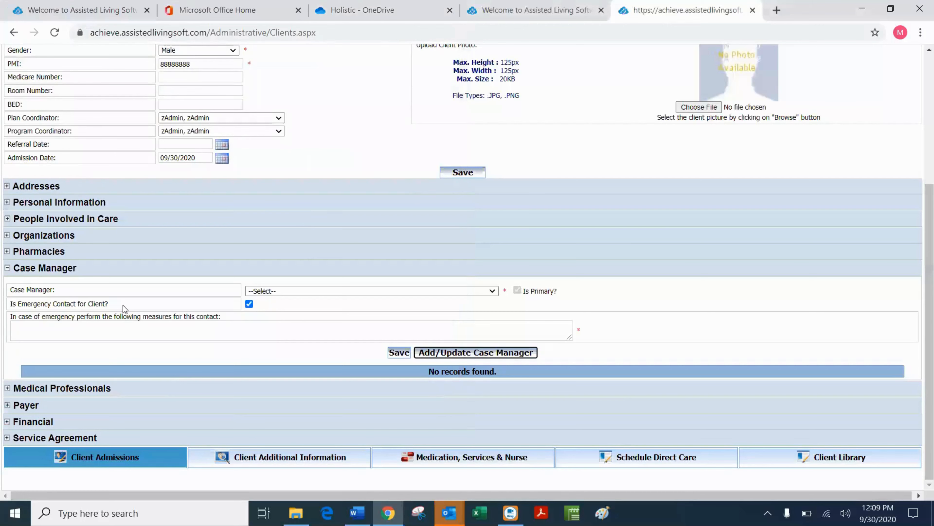
Save the client's admission record and dismiss the update confirmation.
click(491, 291)
click(282, 291)
scroll(65, 100, up, 3)
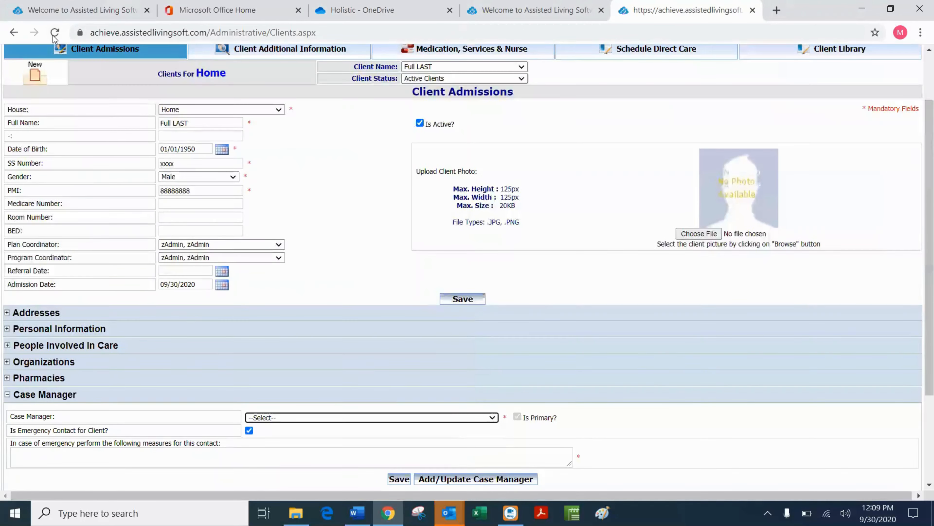
click(457, 299)
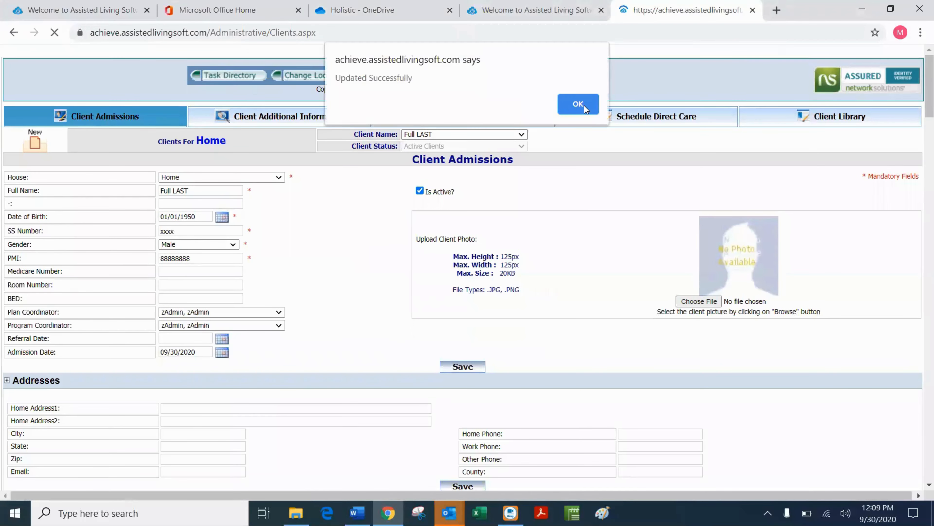
click(584, 106)
Reload the client page, confirm resubmission, and check the case manager list for the new workers.
scroll(330, 250, down, 5)
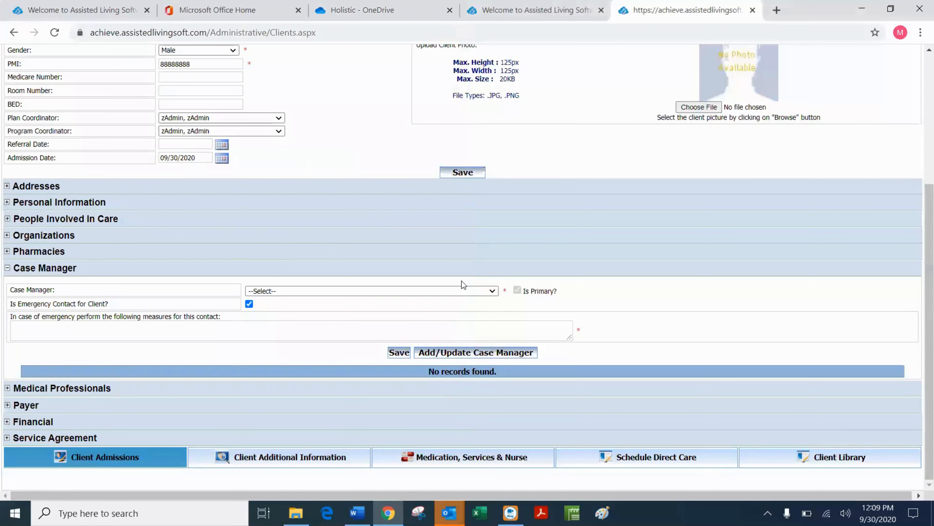
click(493, 290)
click(492, 291)
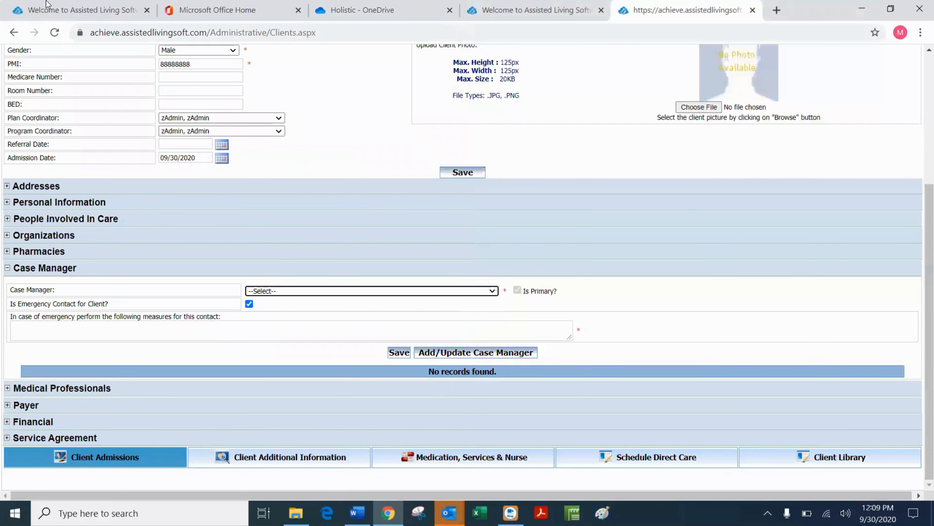
click(55, 34)
click(514, 124)
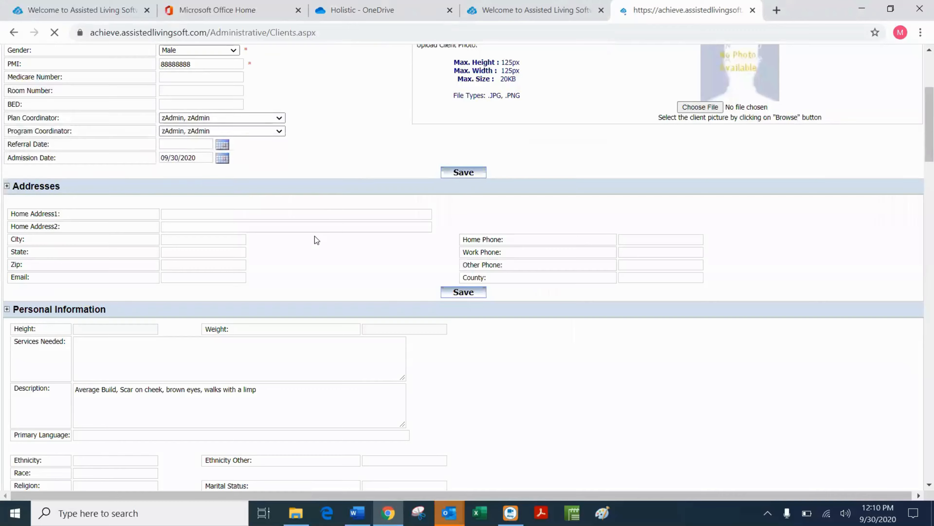
scroll(315, 237, down, 4)
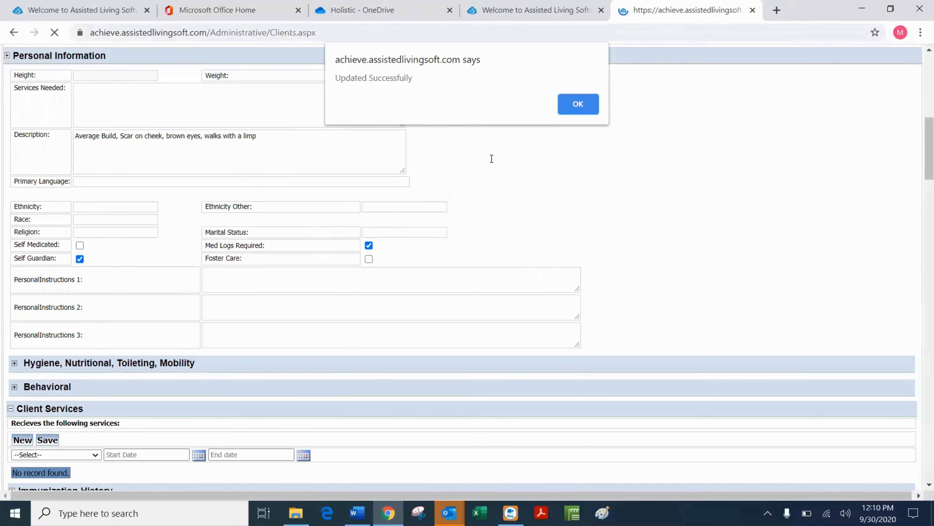
click(560, 108)
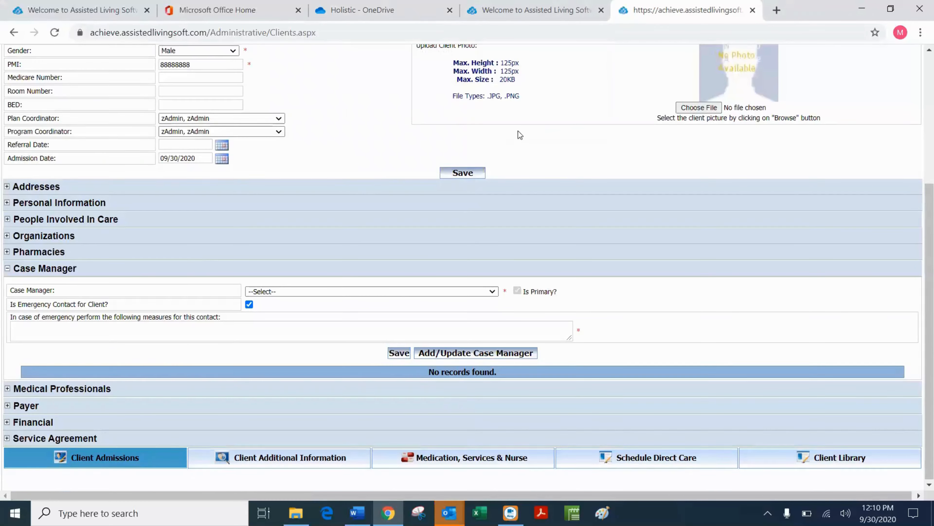
click(493, 286)
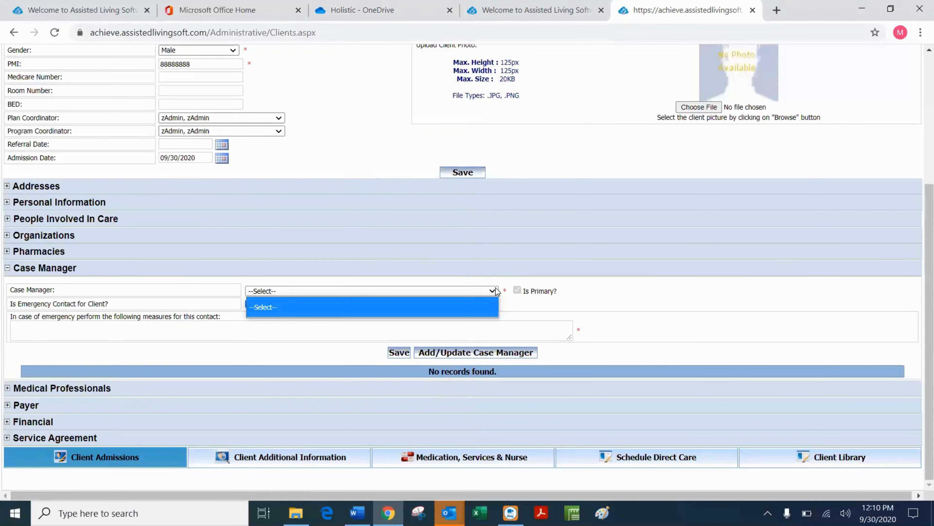
click(435, 279)
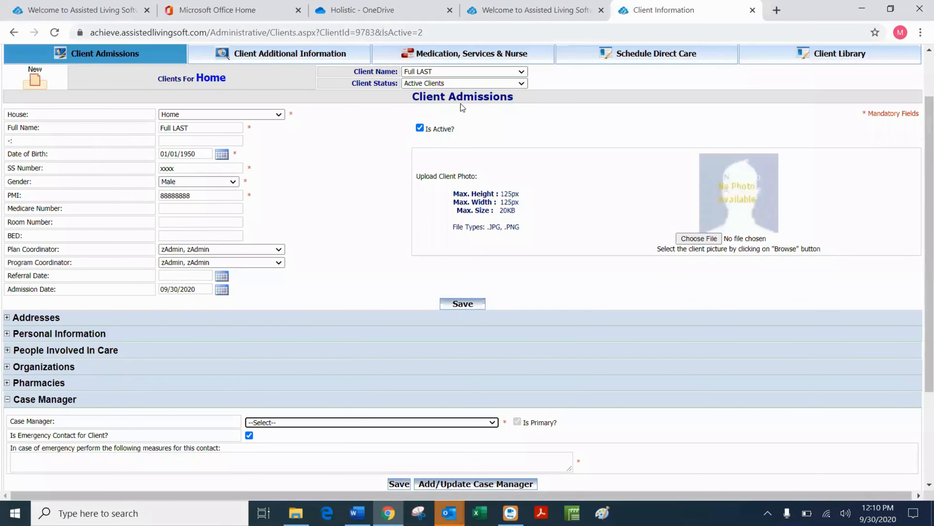
Assign the first new case worker as the client's case manager, not as emergency contact.
scroll(349, 320, down, 2)
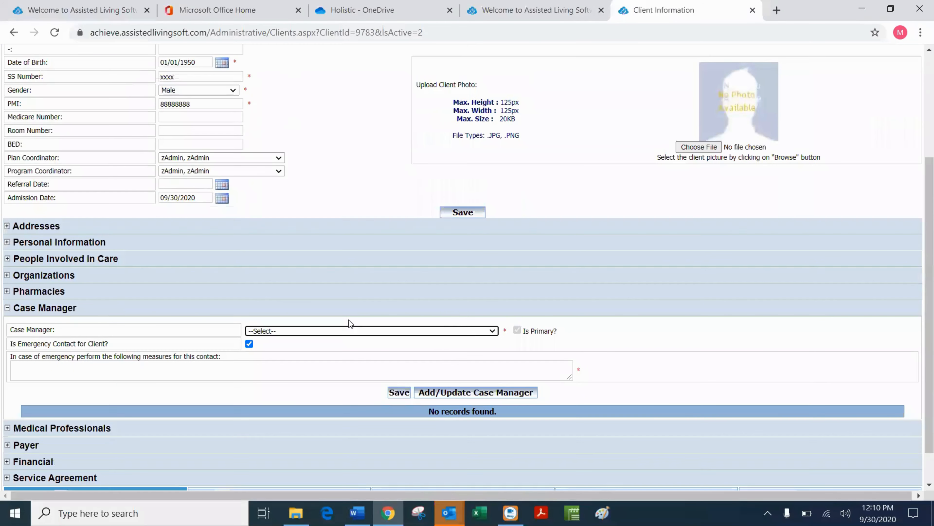
click(493, 330)
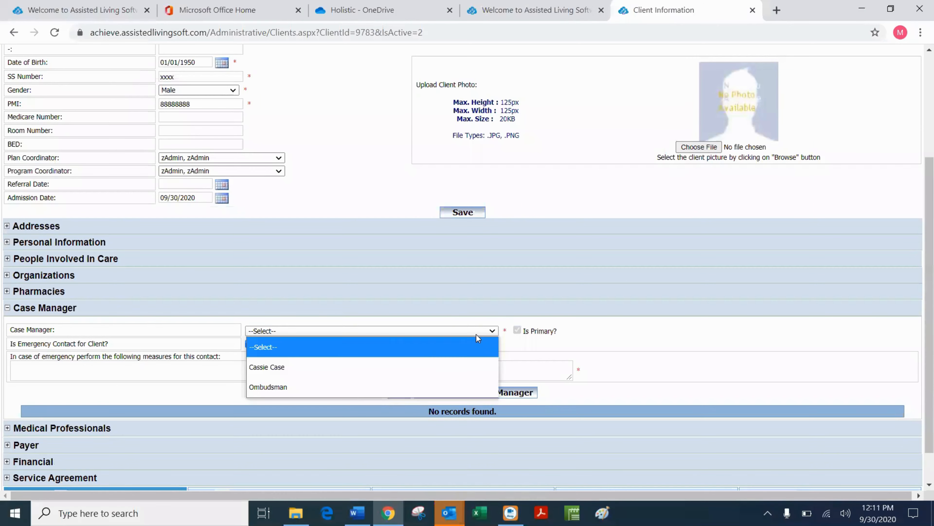
click(293, 368)
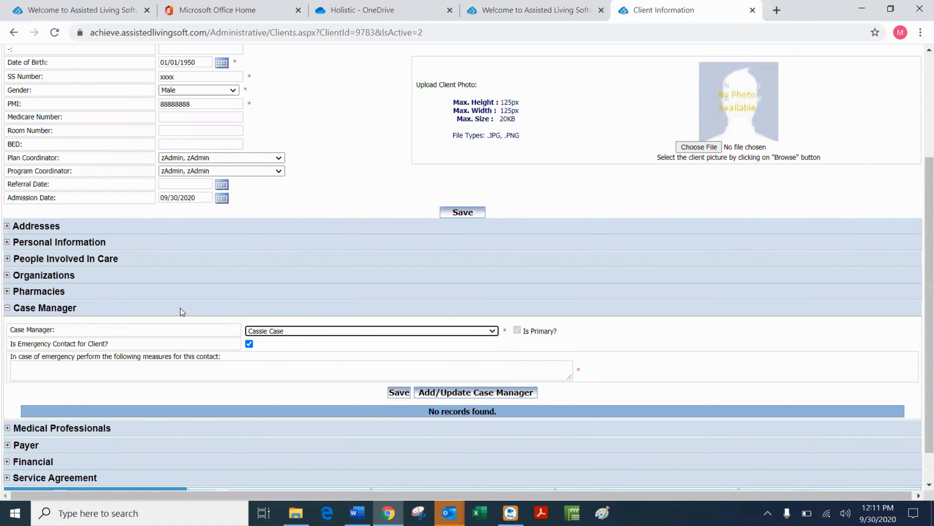
click(250, 343)
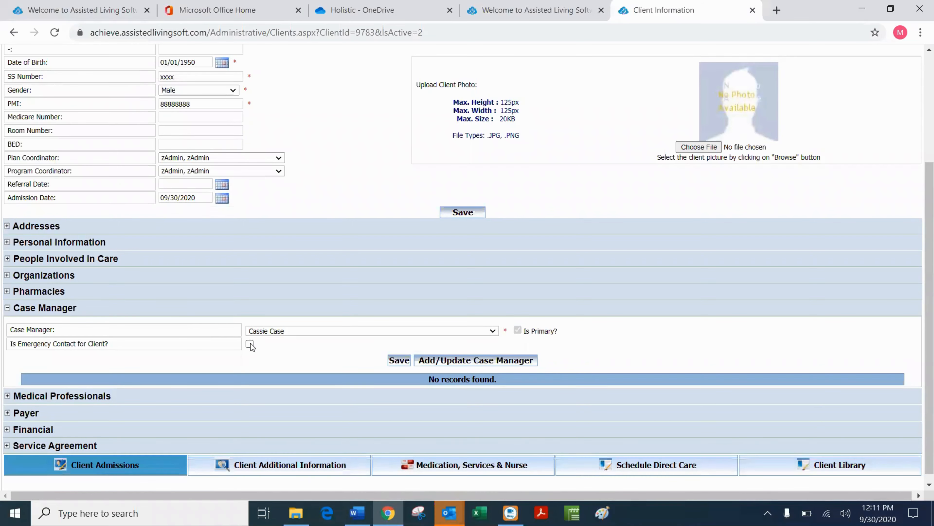
click(399, 360)
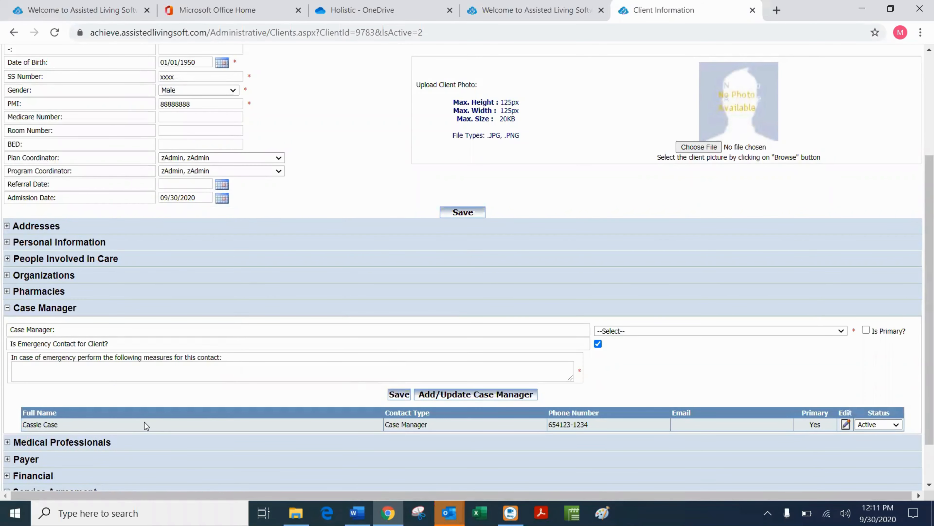
Review the case manager list, then collapse Case Manager and expand Medical Professionals.
scroll(207, 107, up, 1)
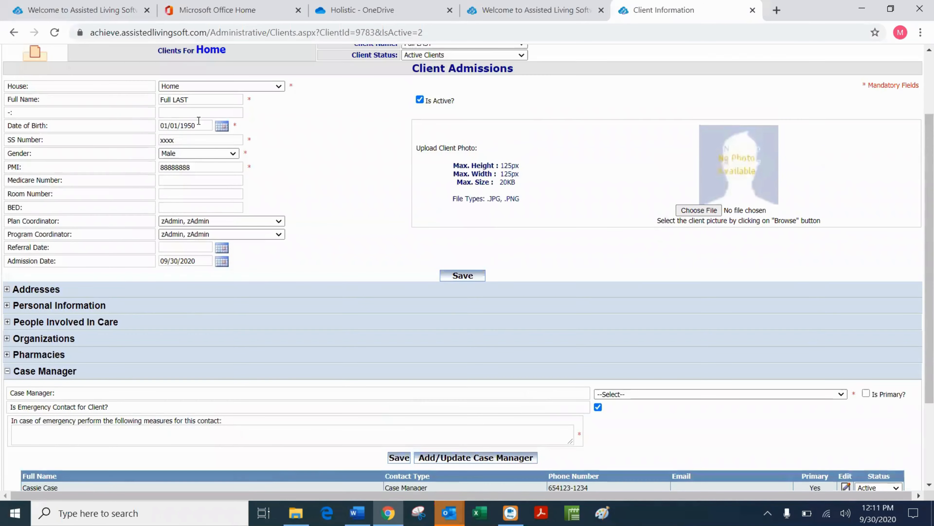
scroll(424, 246, down, 2)
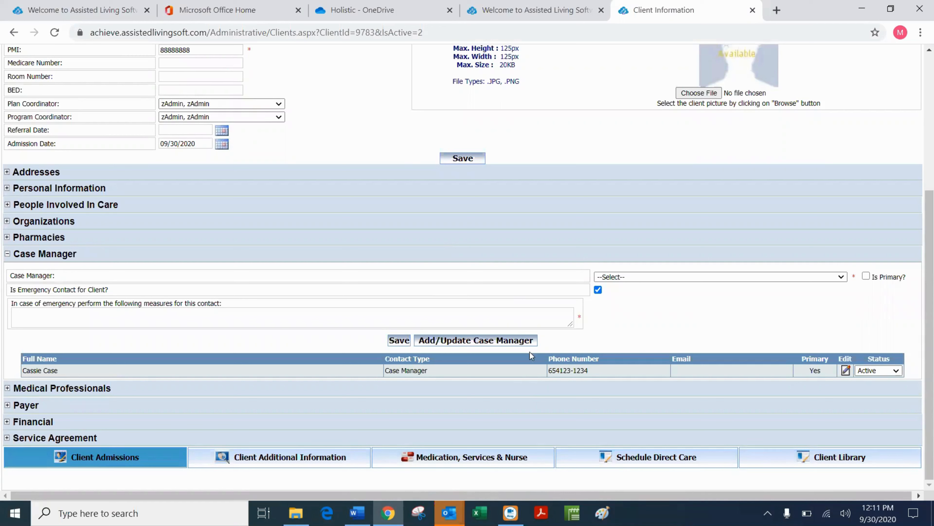
click(844, 278)
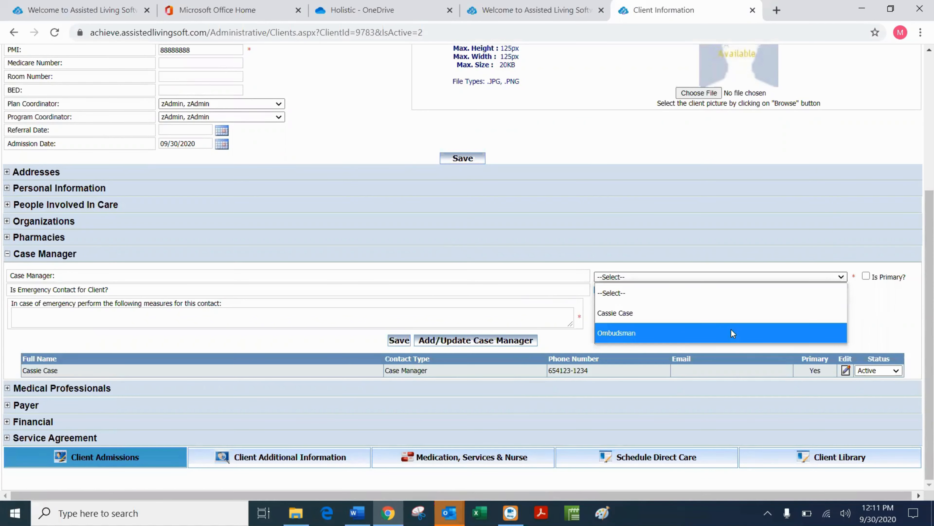
click(872, 299)
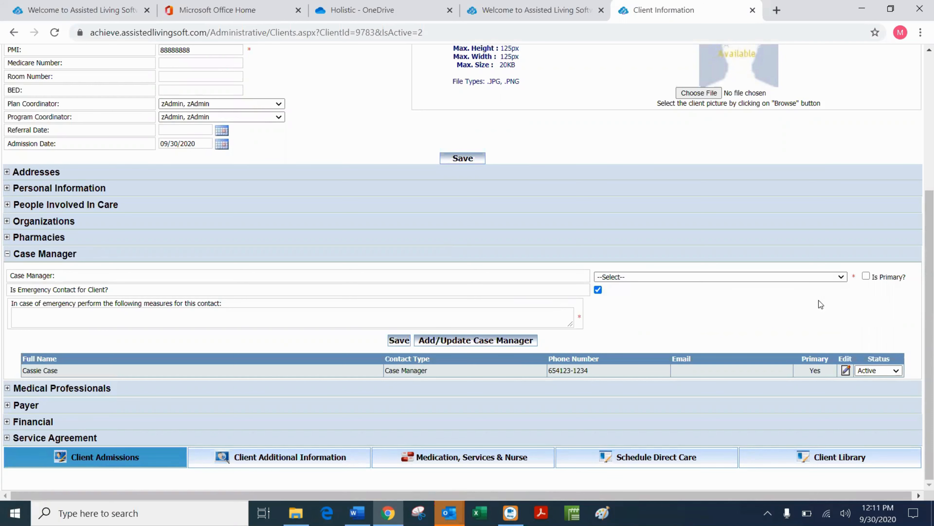
click(7, 253)
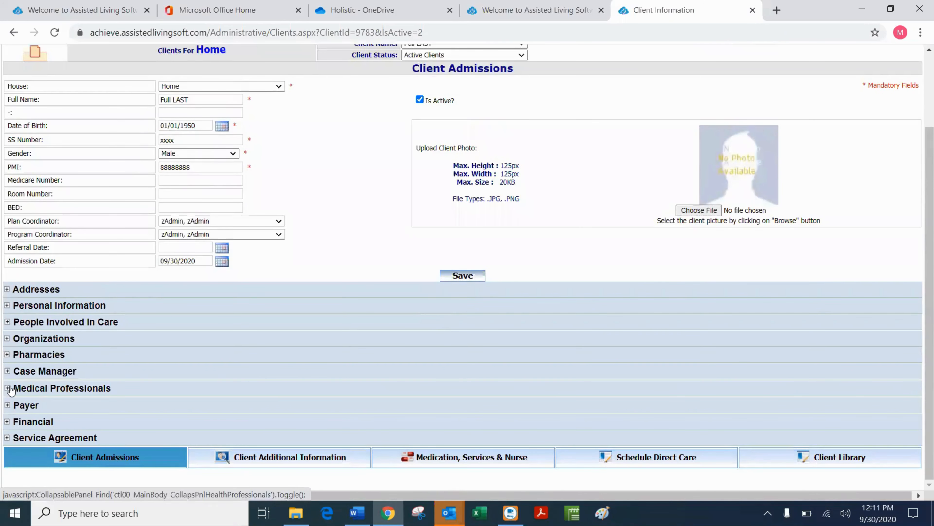
click(7, 388)
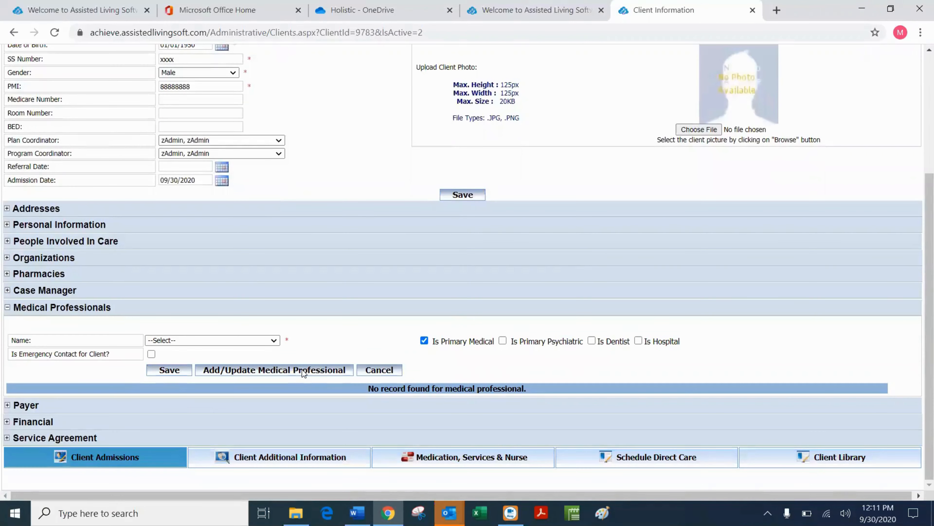
Start a new medical professional record and enter the professional's full name with the CNP credential.
click(303, 370)
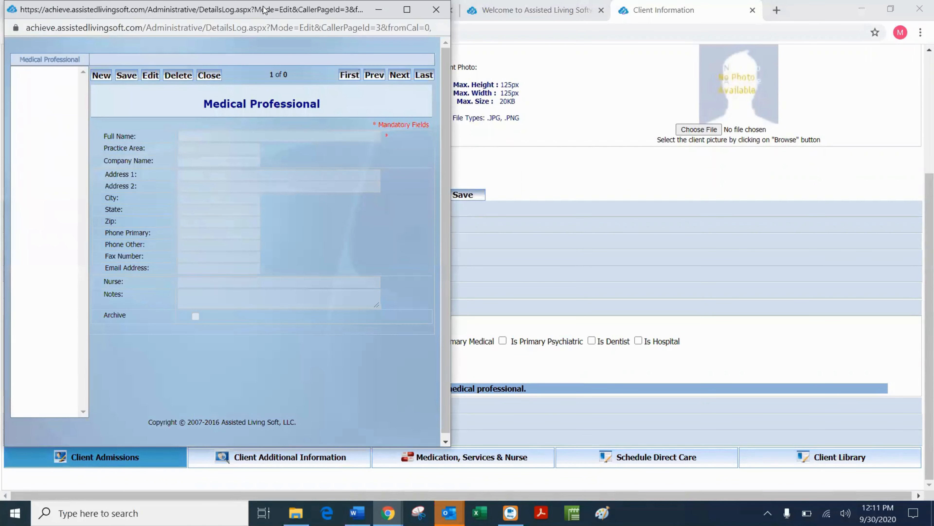
click(436, 9)
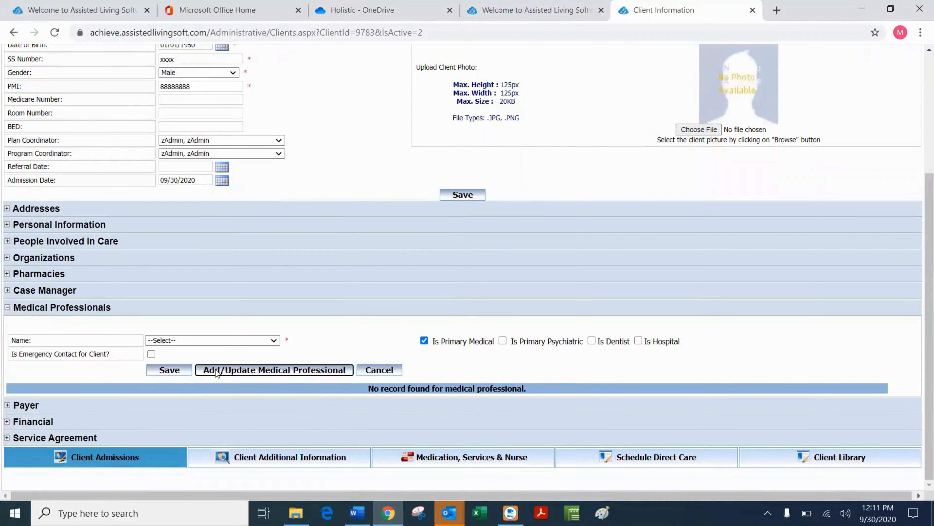
click(302, 367)
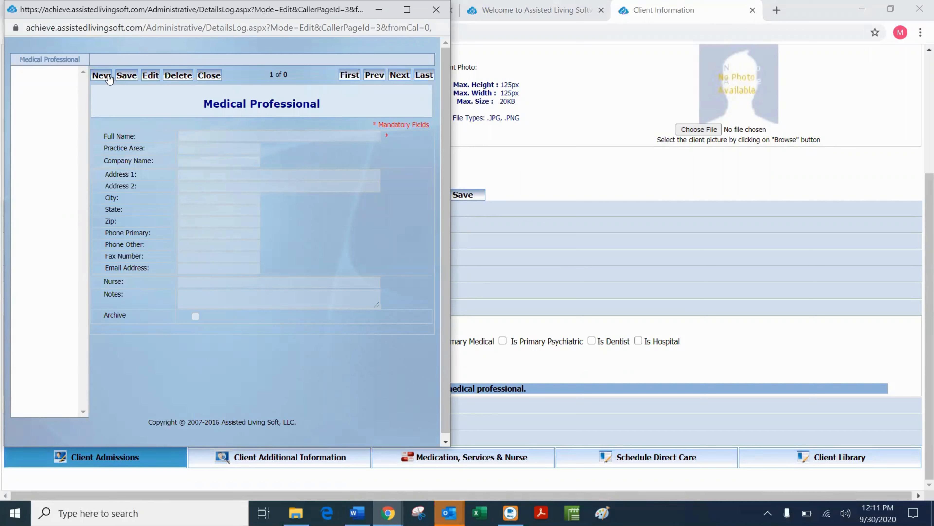
click(102, 75)
click(202, 137)
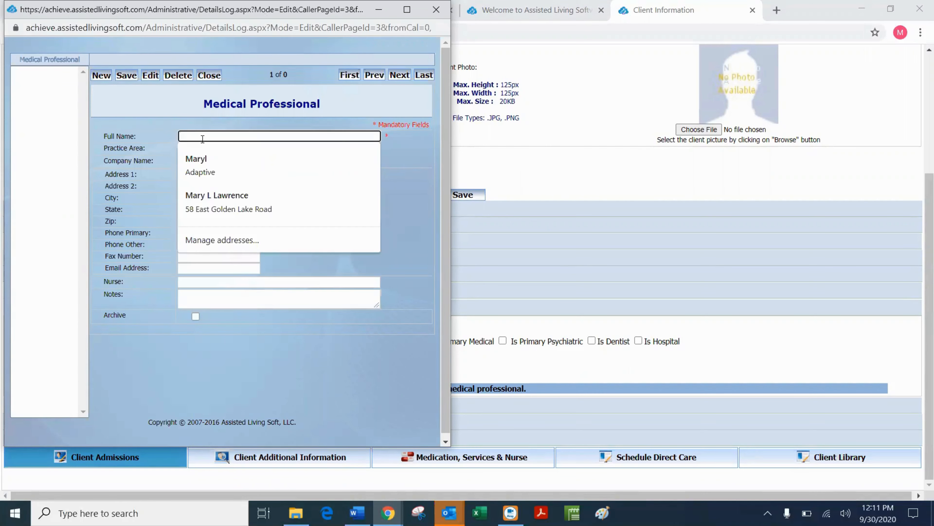
text(Dr. )
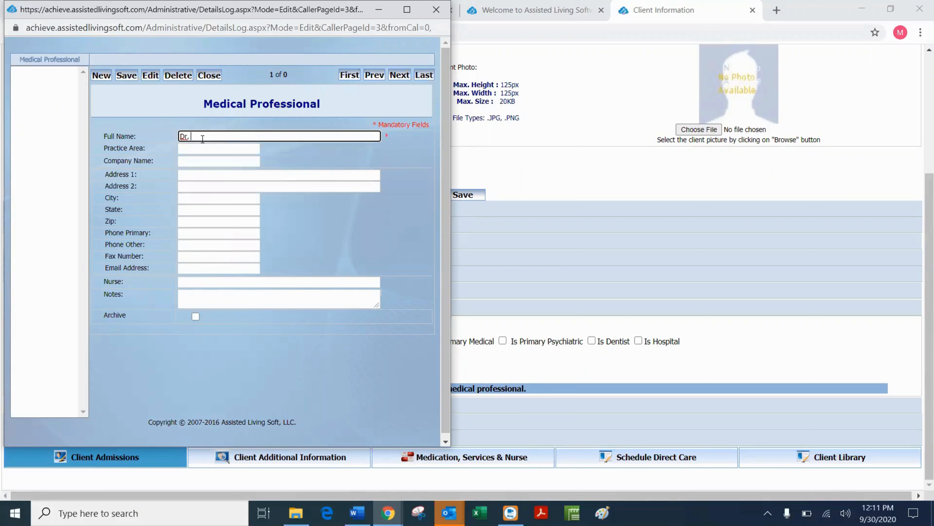
text(Smyth)
triple_click(188, 136)
key(BackSpace)
text(Smyth)
text(Hi)
key(BackSpace)
key(BackSpace)
text(CNP)
click(204, 136)
text(Sally)
Set practice area Family Practice and company HCMC, then save and close the editor.
click(197, 150)
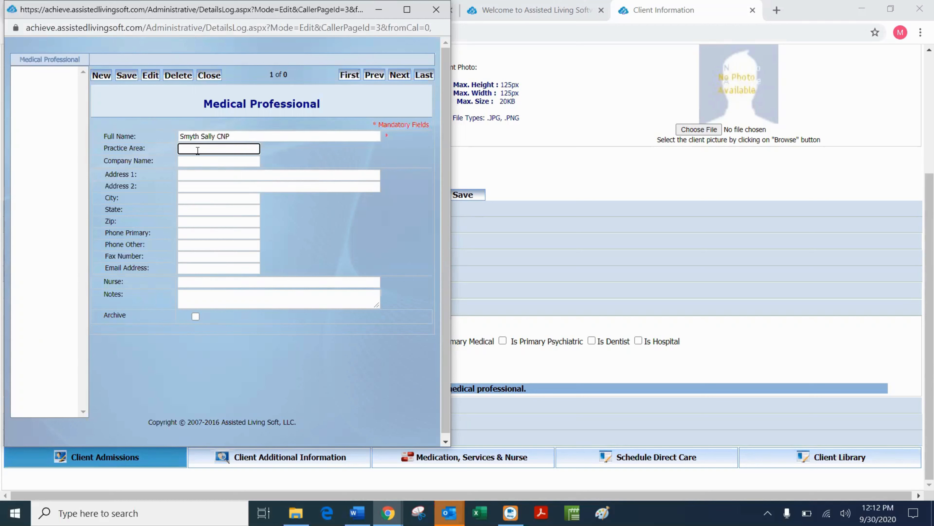
text(Family Practice)
drag(104, 148, 151, 151)
click(192, 160)
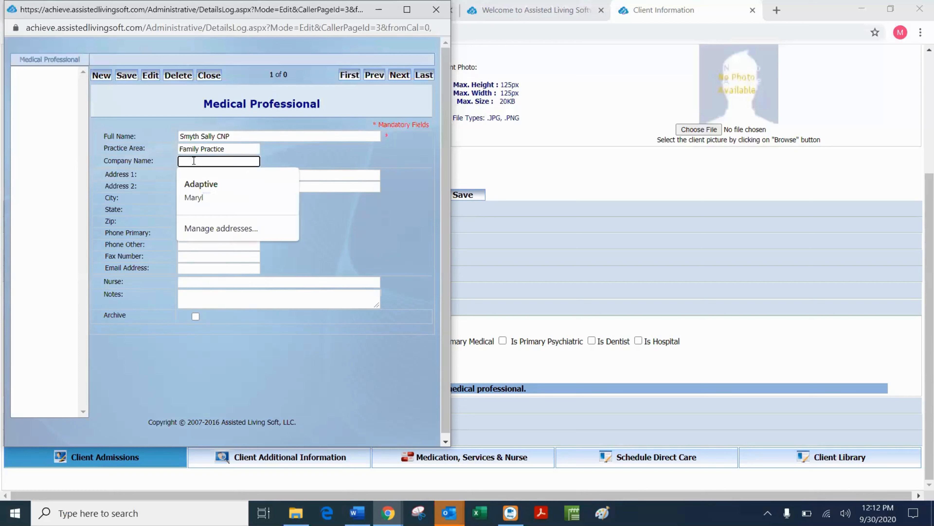
text(HCMC)
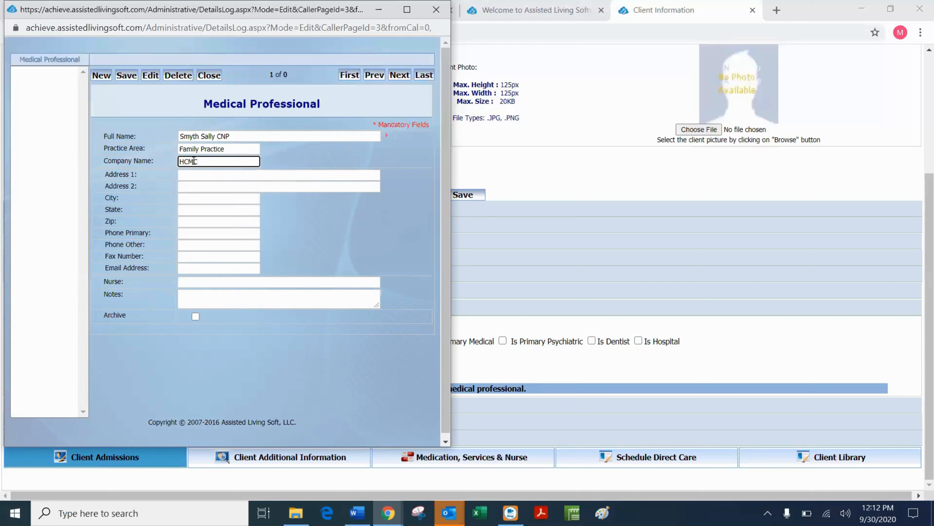
click(202, 174)
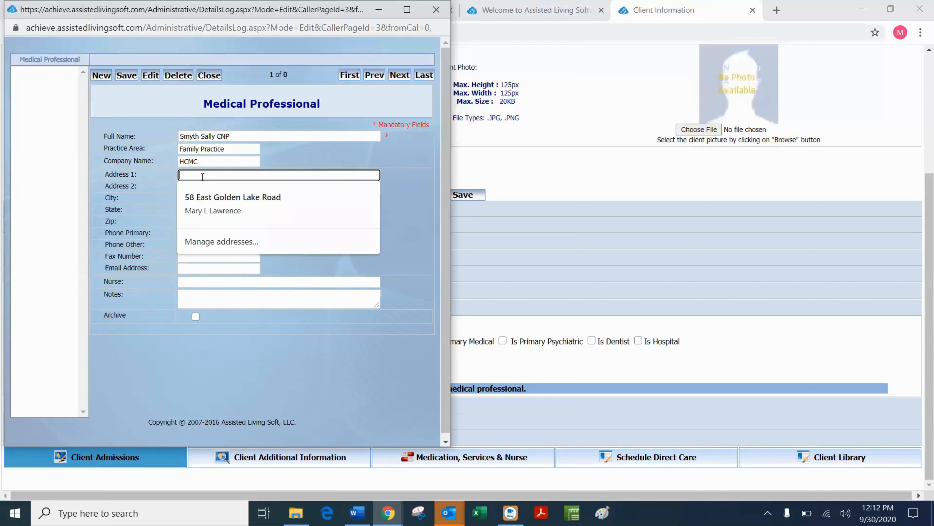
click(413, 187)
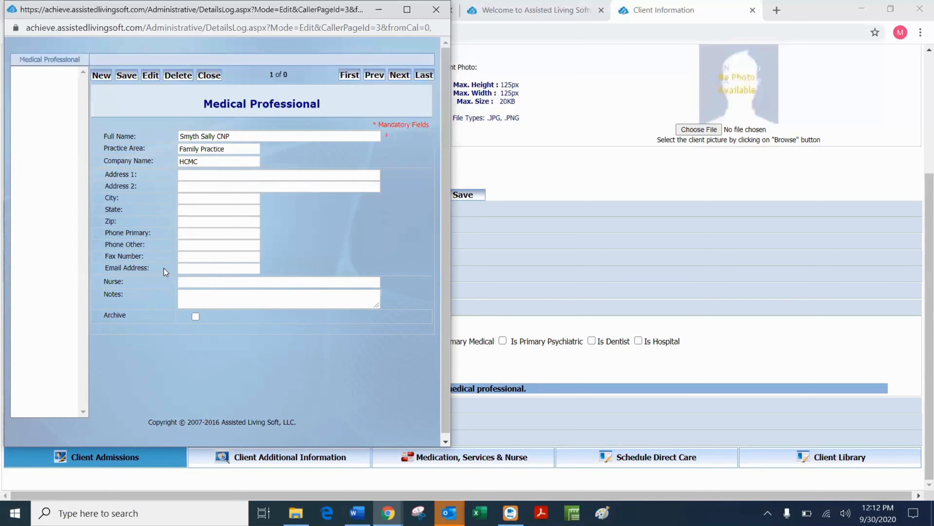
click(126, 76)
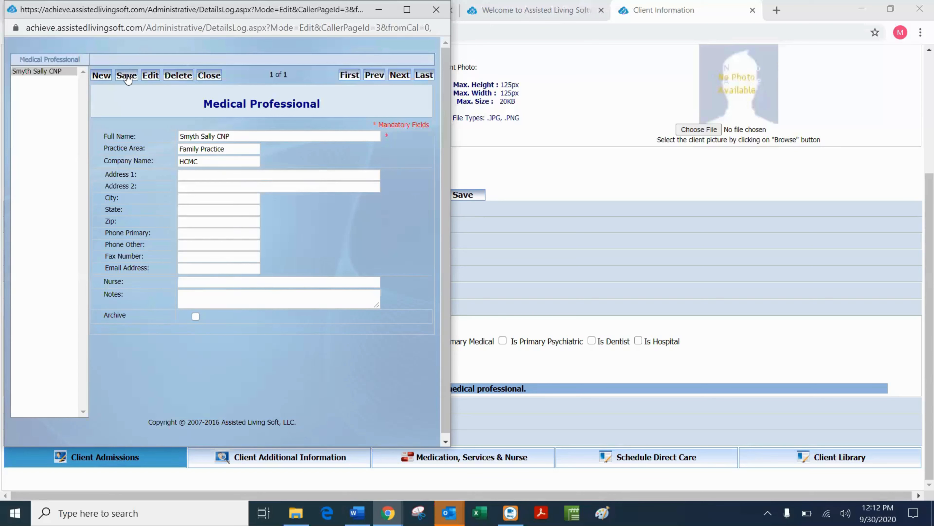
click(209, 75)
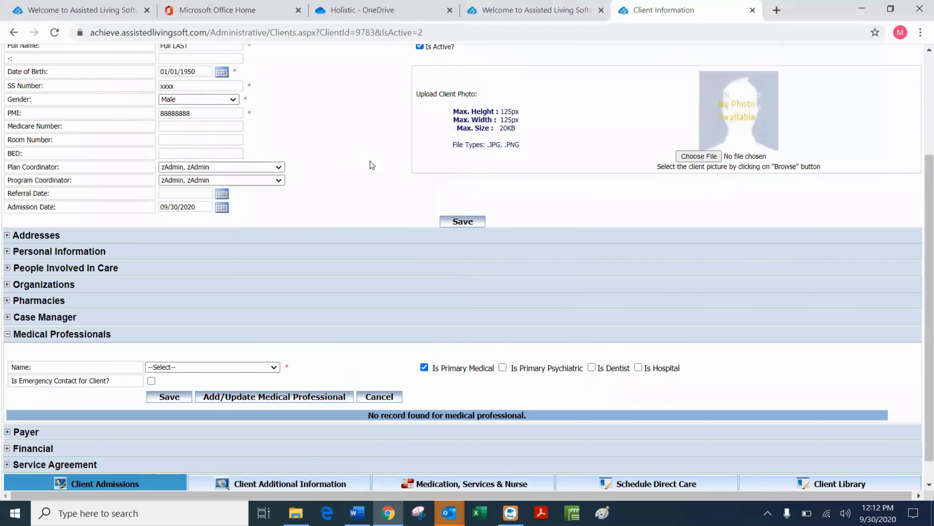
Add the HCMC Family Practice professional to the client as primary medical provider.
scroll(353, 184, down, 2)
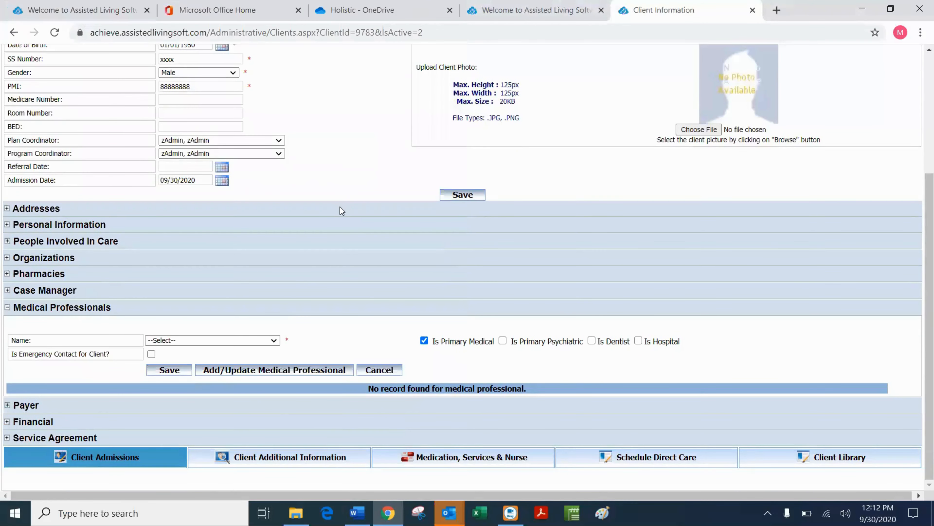
click(276, 340)
click(233, 374)
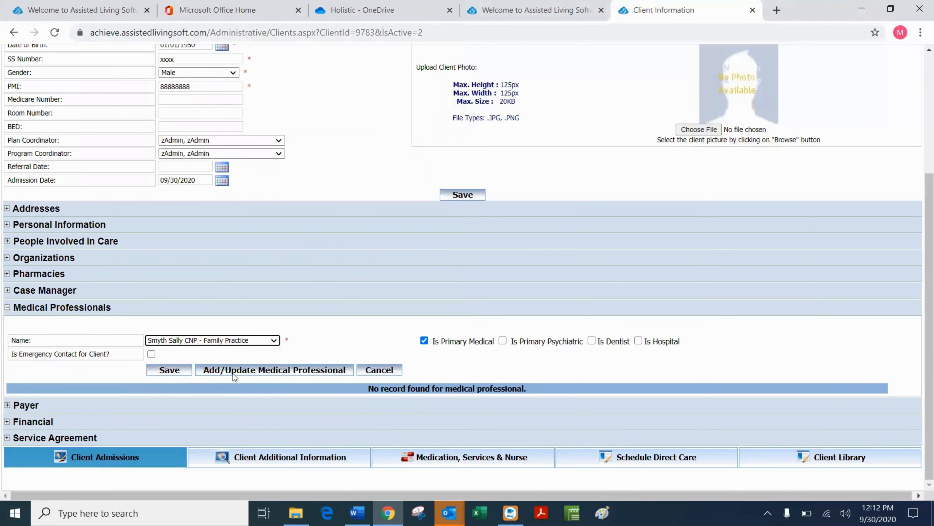
scroll(268, 355, up, 1)
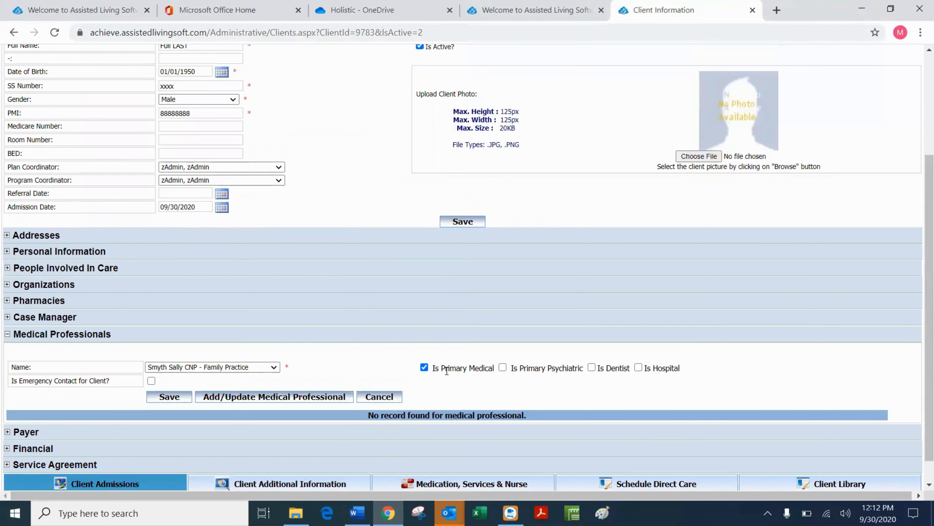
click(181, 397)
scroll(352, 257, down, 2)
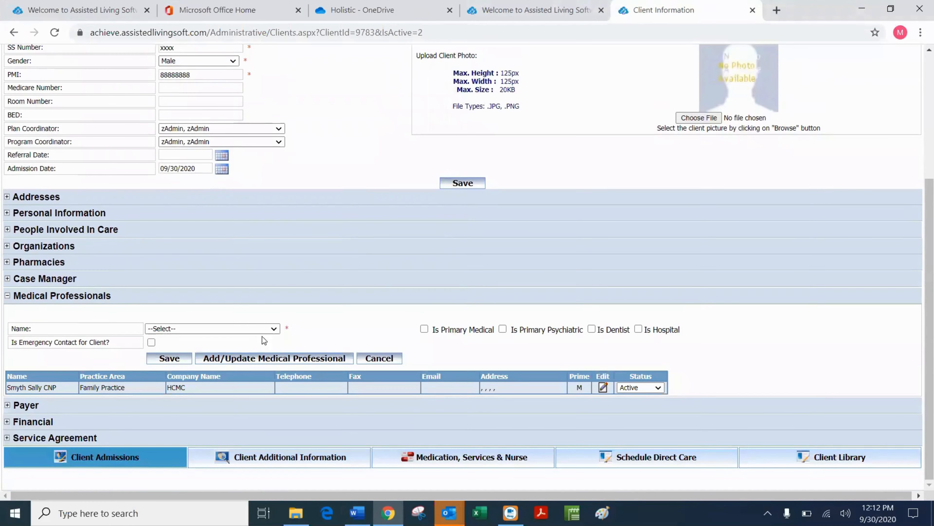
click(274, 327)
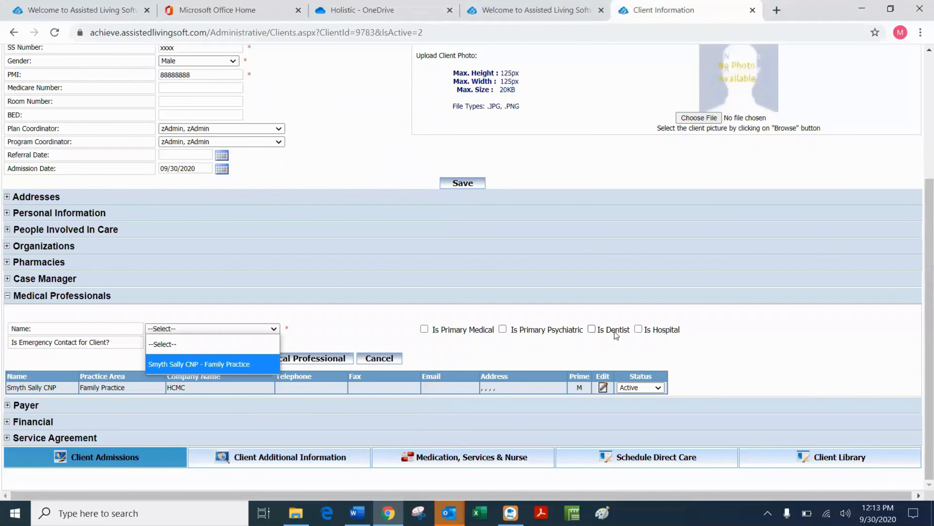
click(318, 358)
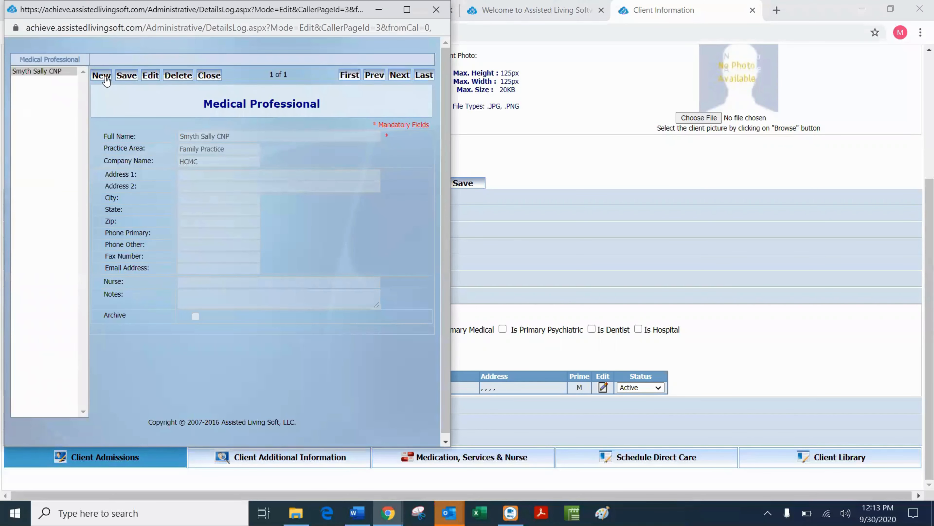
Create and save a medical professional record 'HCMC' with practice area HOSPITAL.
click(107, 84)
click(218, 137)
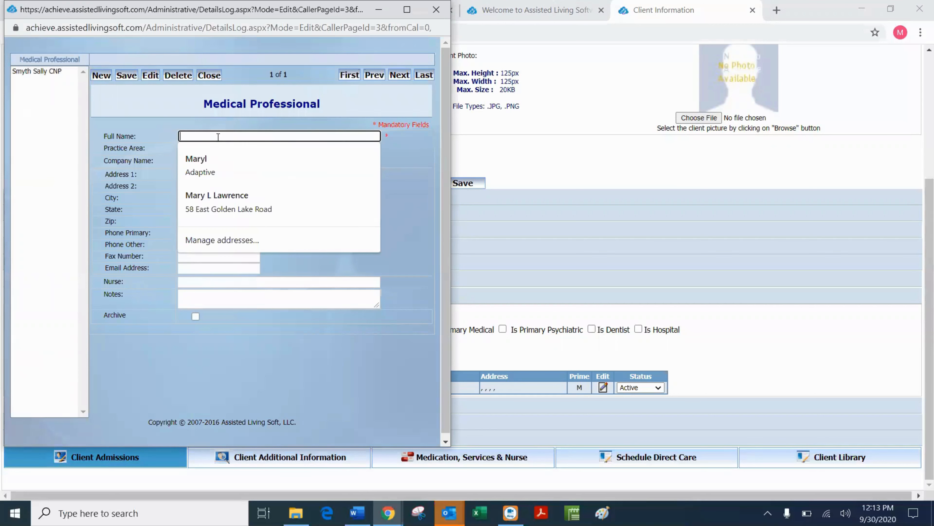
text(HCMC)
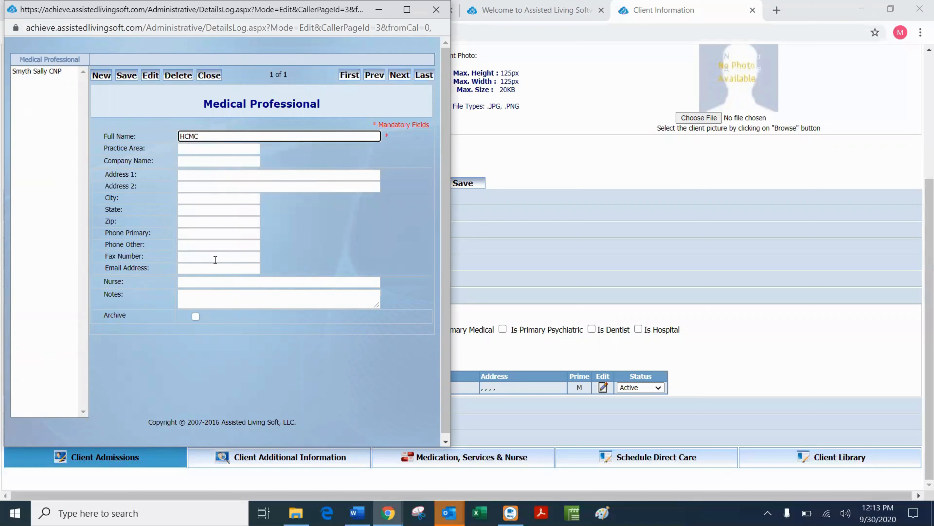
click(204, 149)
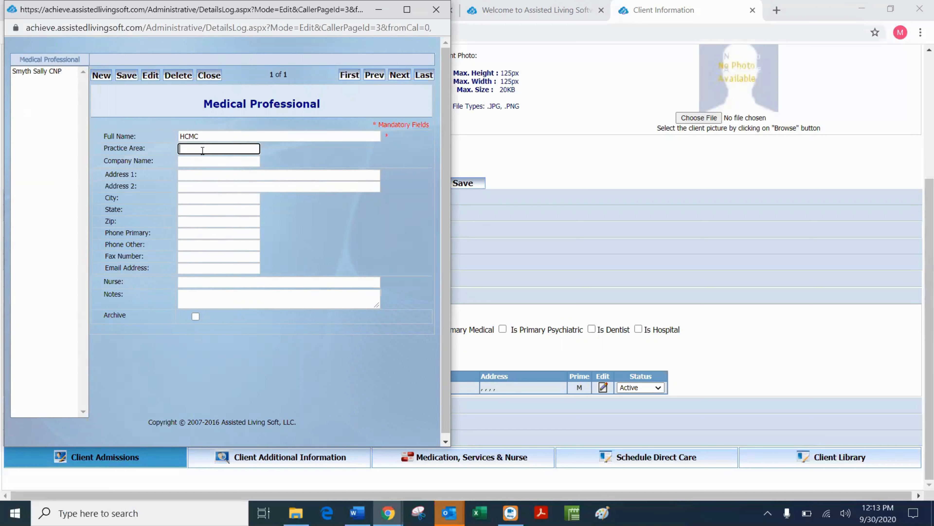
text(HOSPITAL)
click(126, 75)
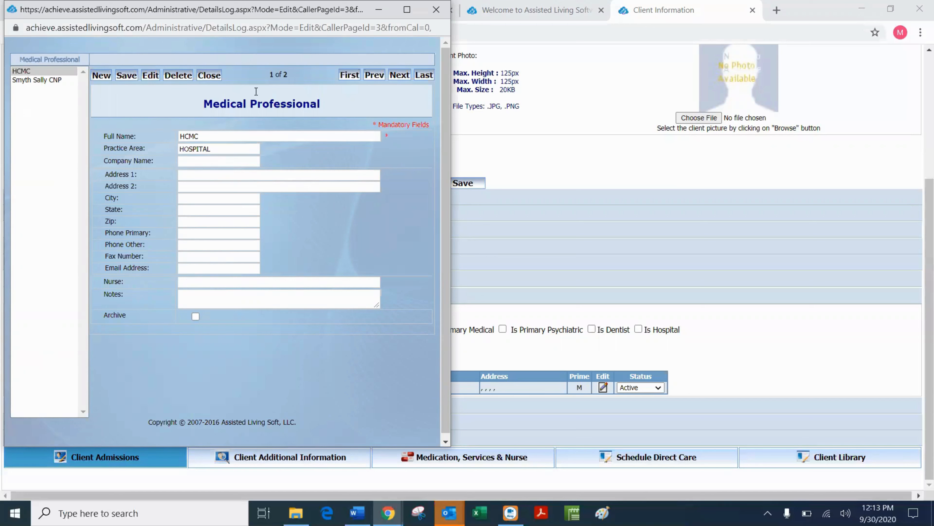
click(209, 75)
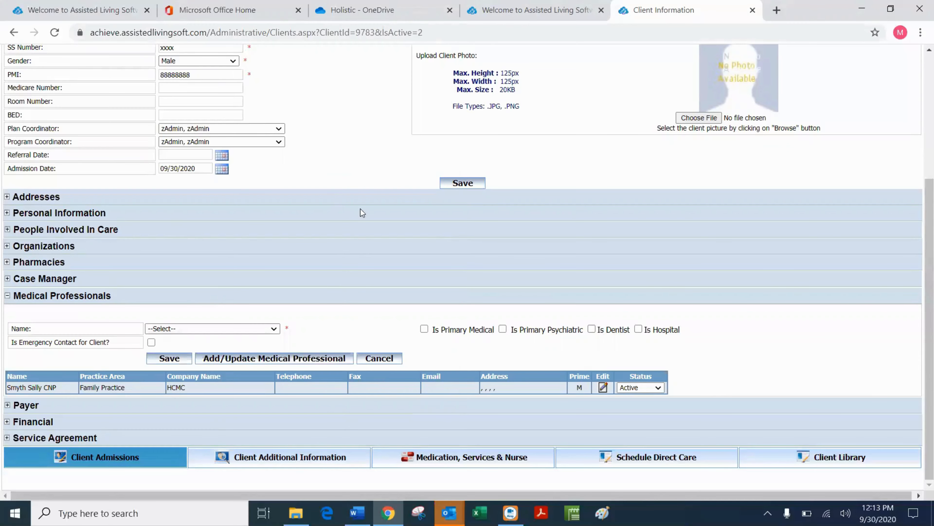
Add HCMC - HOSPITAL to the client's medical professionals with Is Hospital ticked.
click(270, 328)
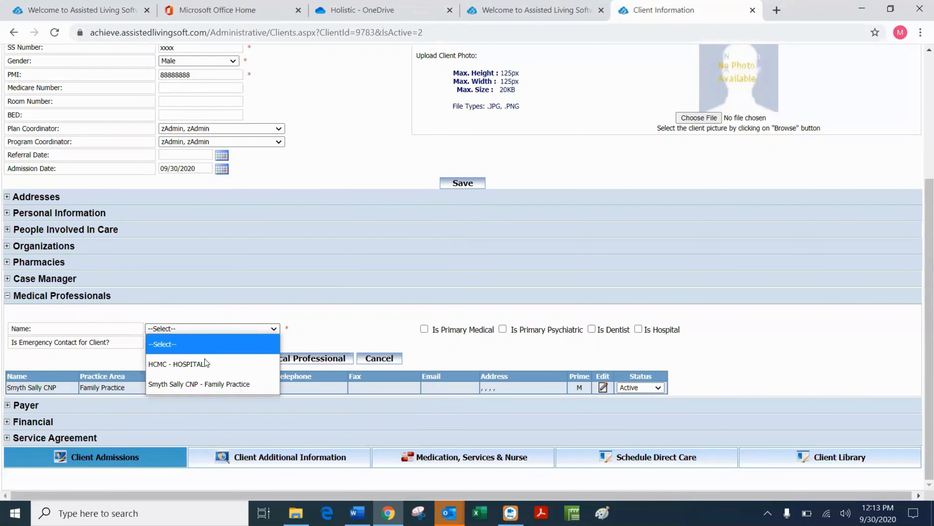
click(197, 364)
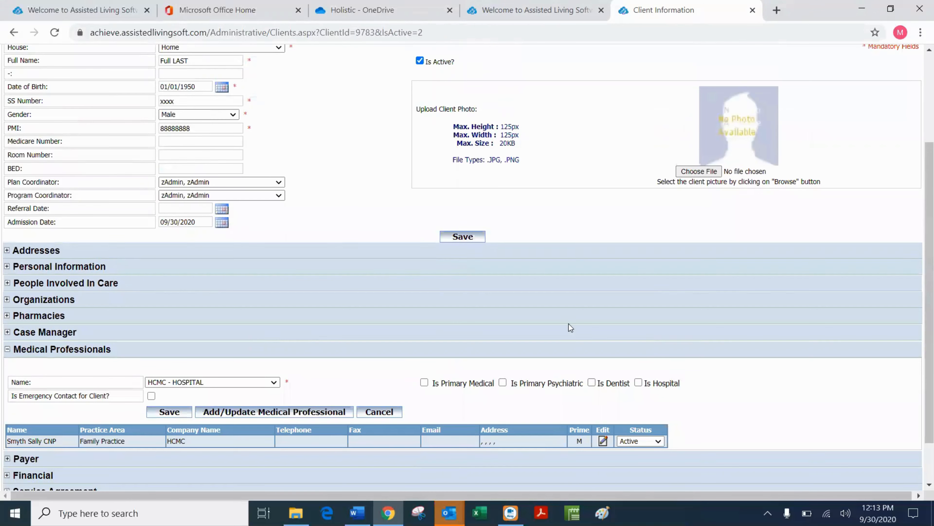
click(638, 382)
click(169, 412)
scroll(362, 198, down, 2)
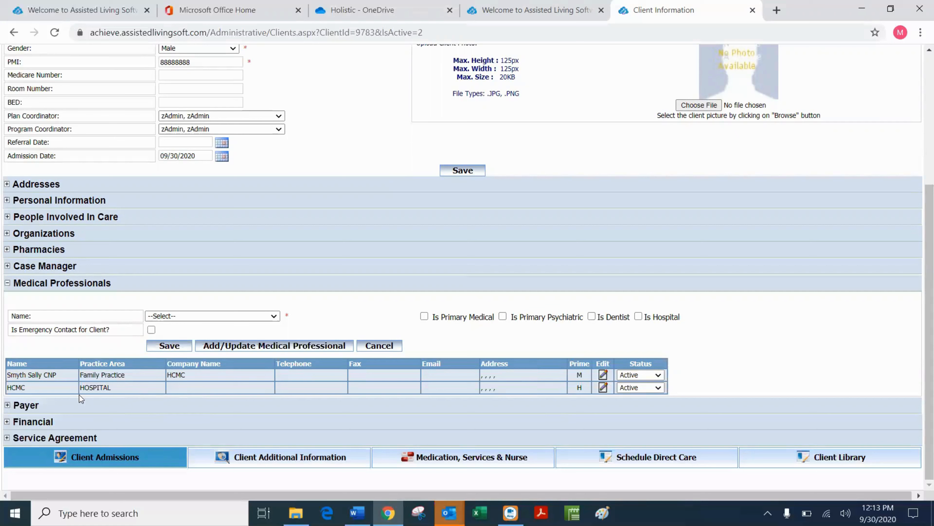
Enable Bill MN-ITS under Payer, save the record, and expand Service Agreement.
click(7, 405)
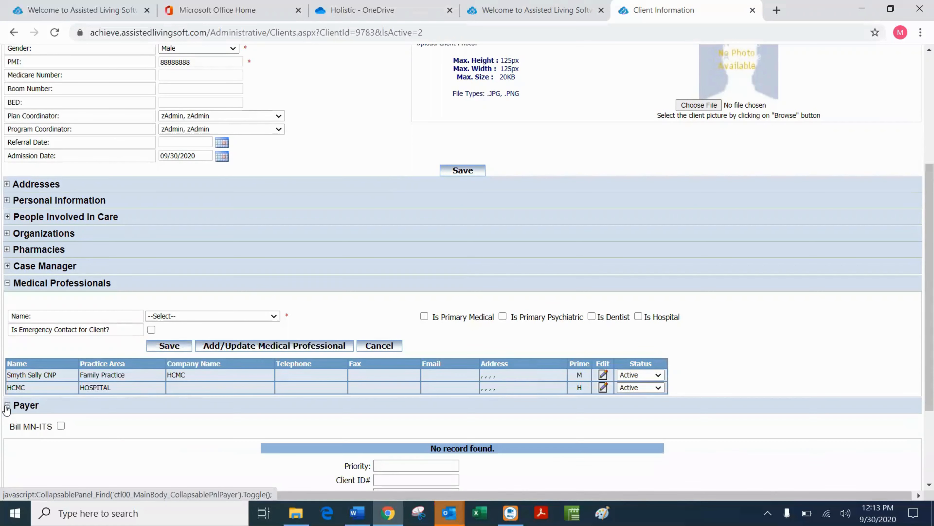
click(61, 426)
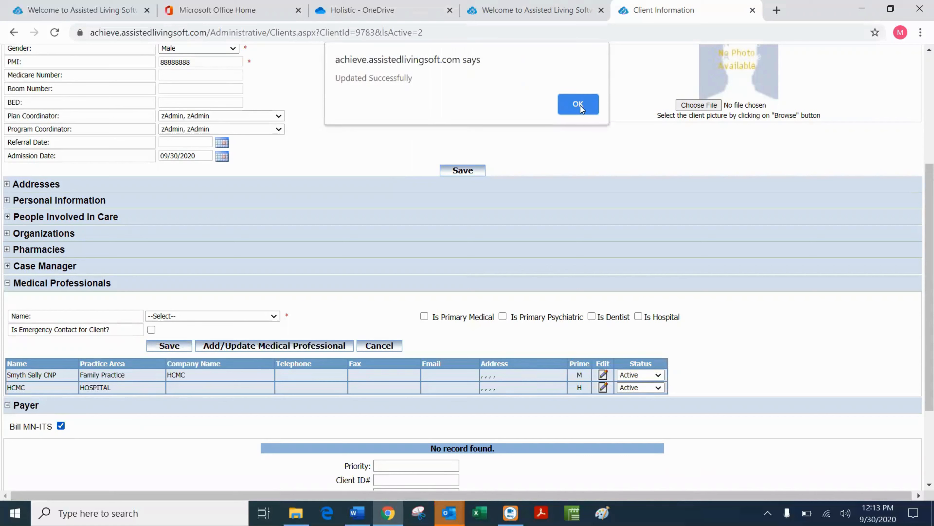
click(580, 105)
click(463, 171)
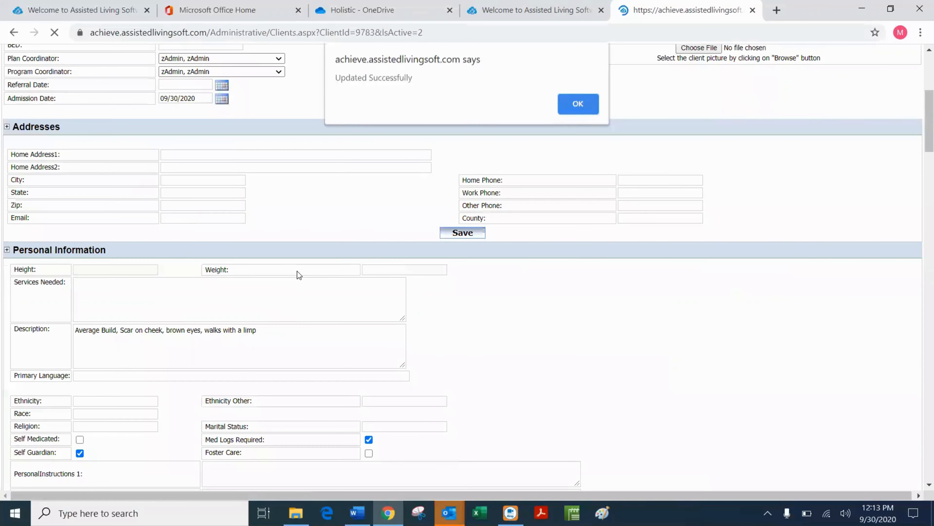
click(583, 104)
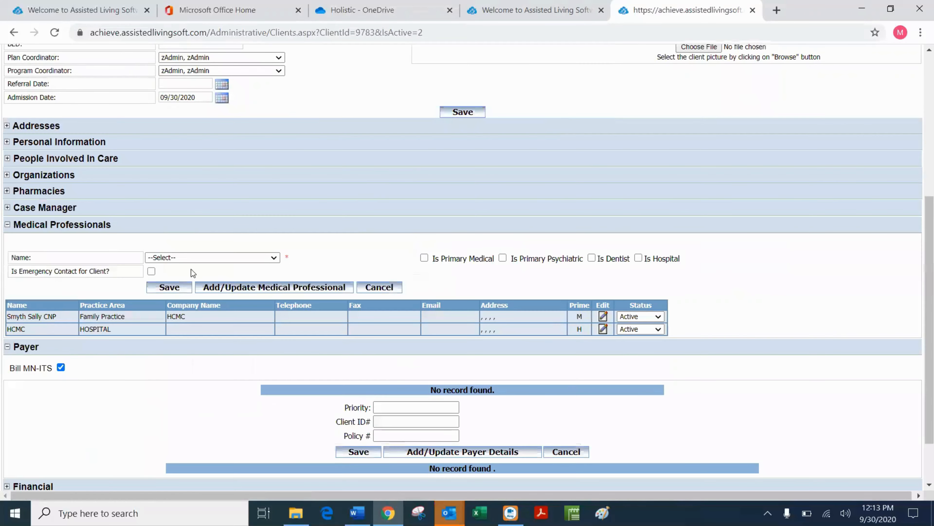
click(6, 348)
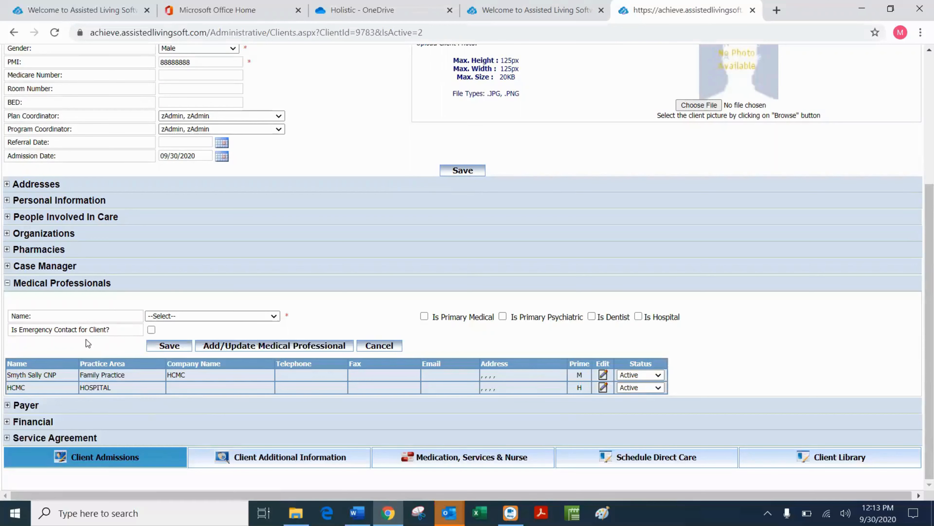
click(7, 438)
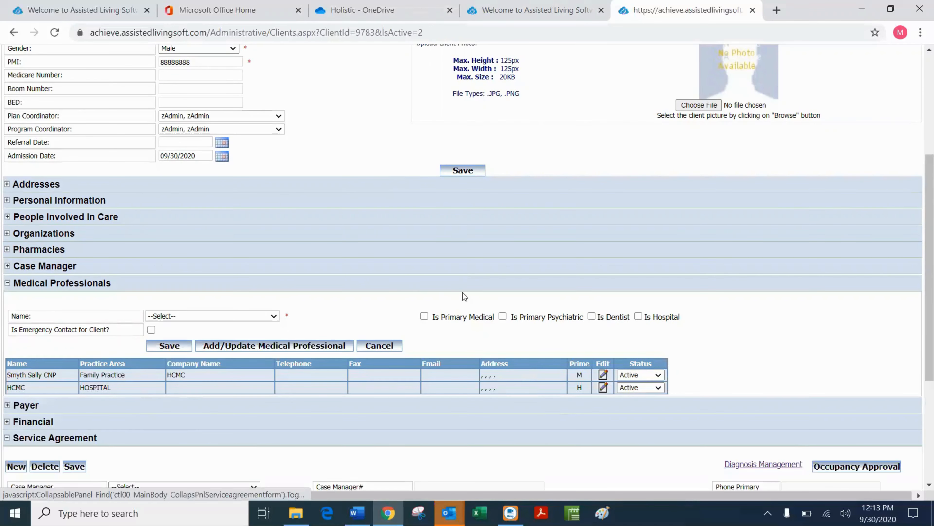
Leave the service agreement case manager blank, save the admission record, and open Additional Information.
scroll(333, 350, down, 4)
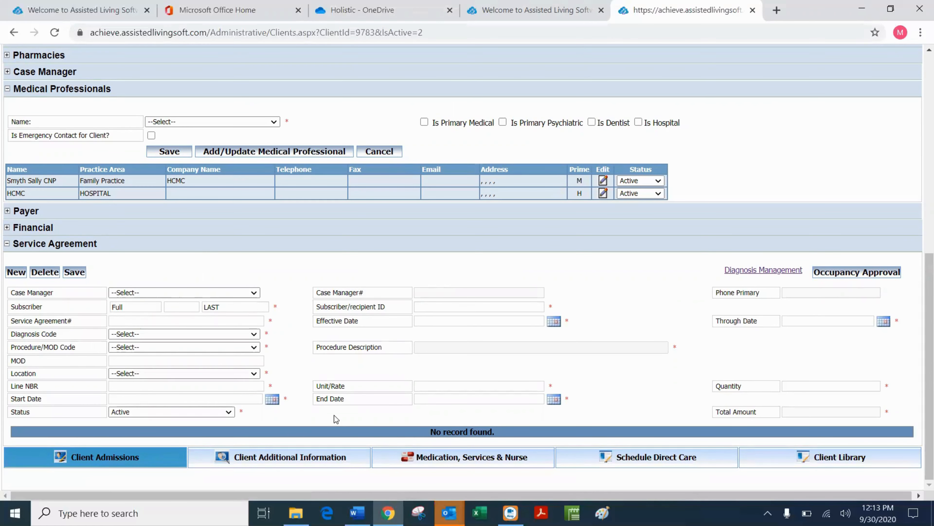
click(256, 293)
click(256, 294)
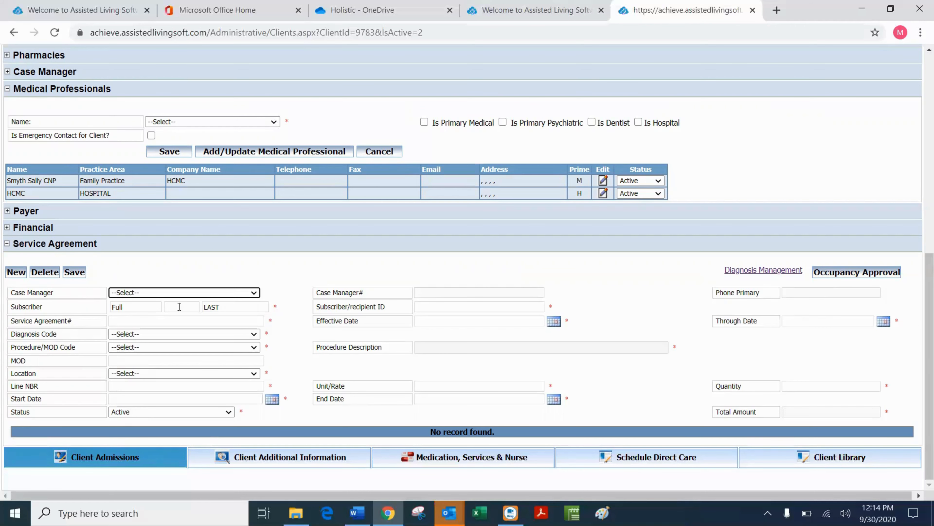
scroll(222, 248, up, 10)
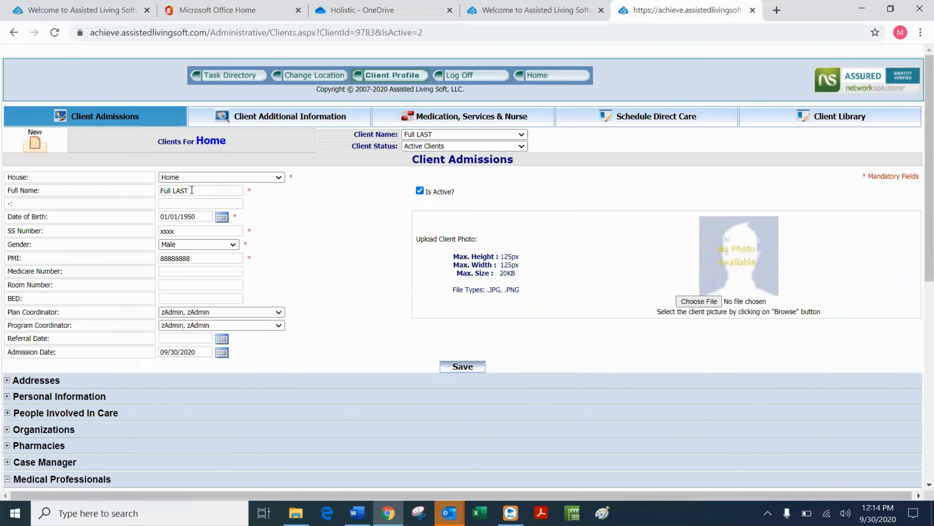
scroll(158, 334, down, 10)
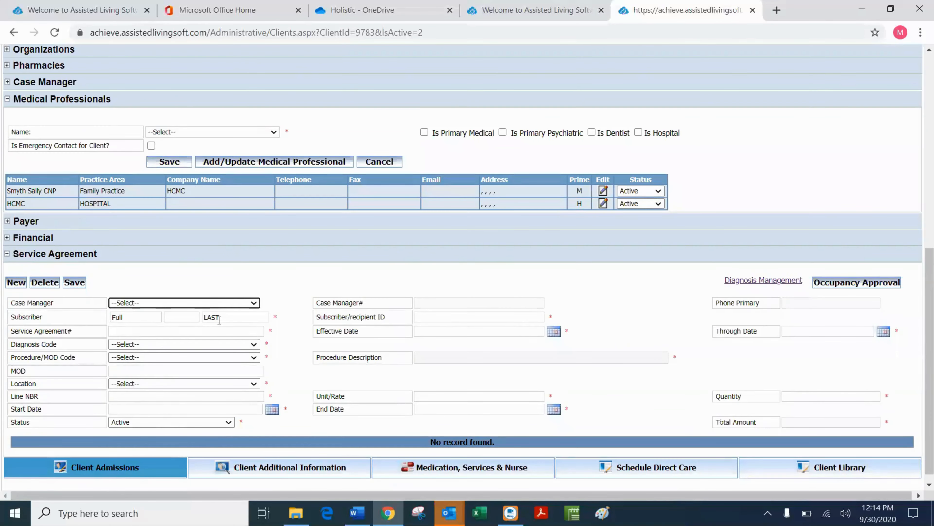
scroll(213, 294, up, 10)
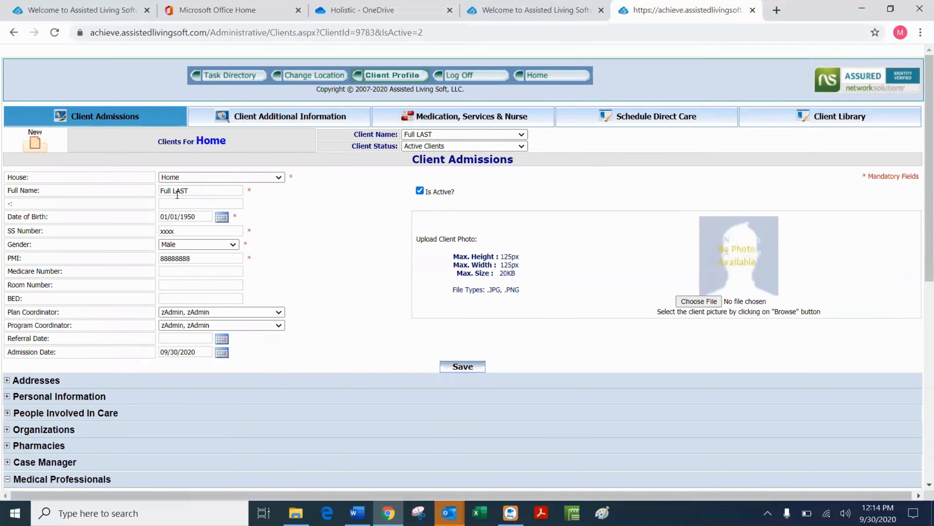
scroll(345, 243, down, 7)
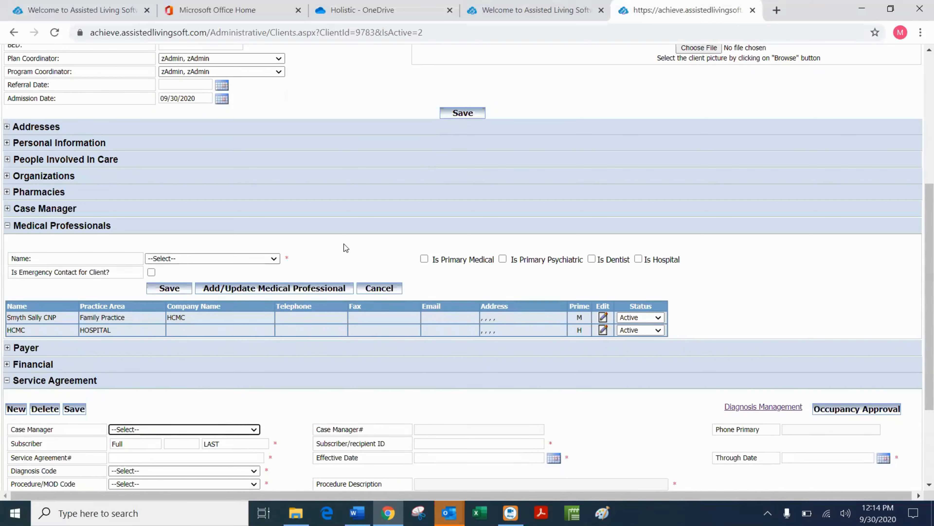
click(463, 113)
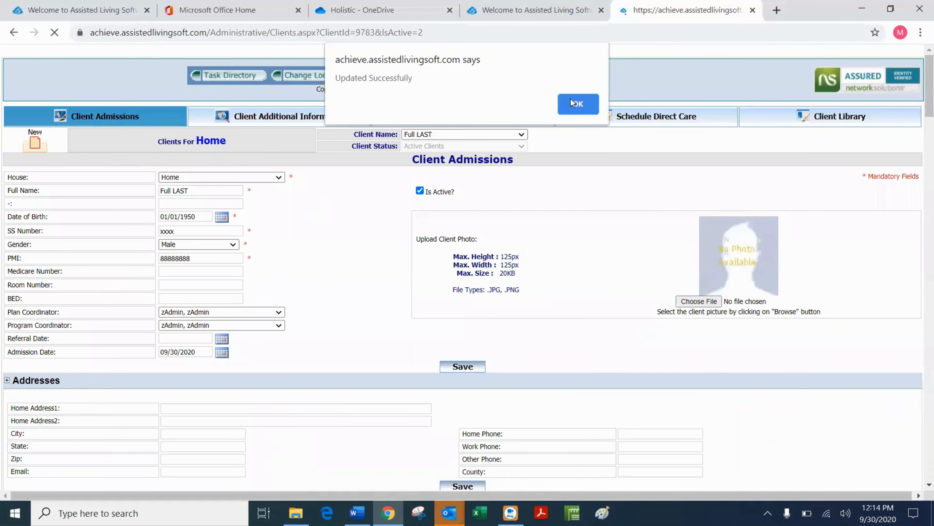
click(577, 104)
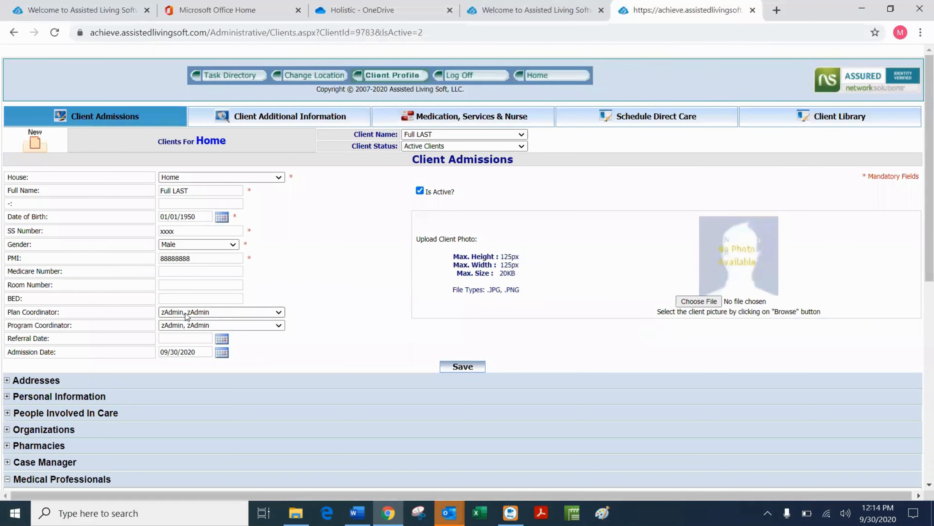
click(226, 122)
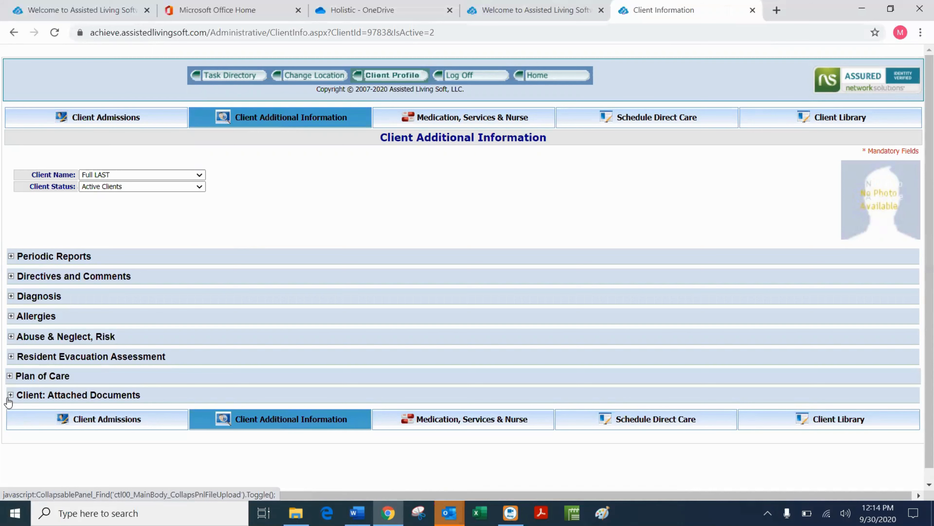
Expand Client: Attached Documents and open the form for adding a new client document.
click(11, 396)
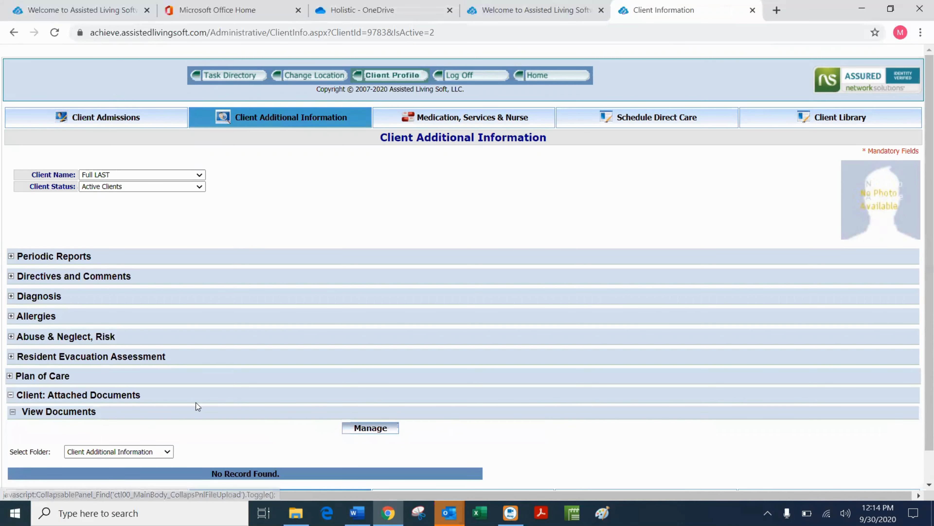
scroll(194, 388, down, 1)
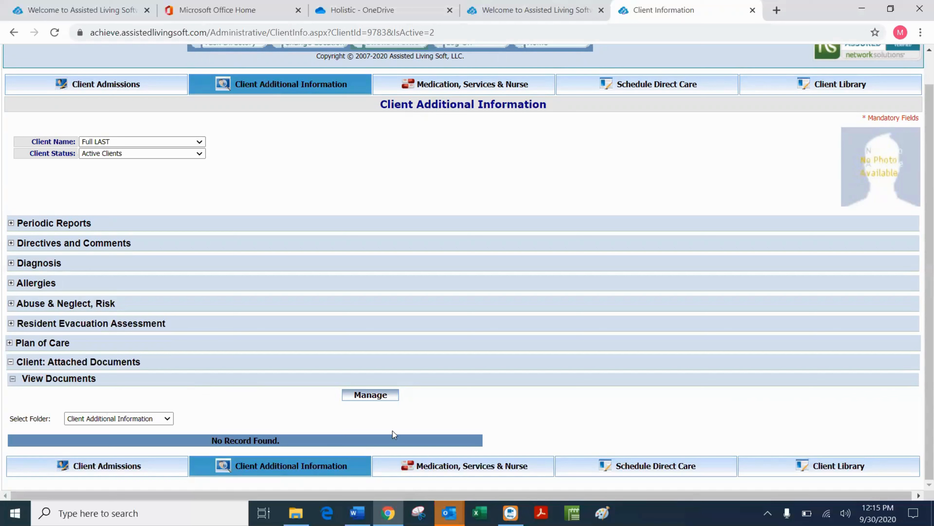
click(375, 398)
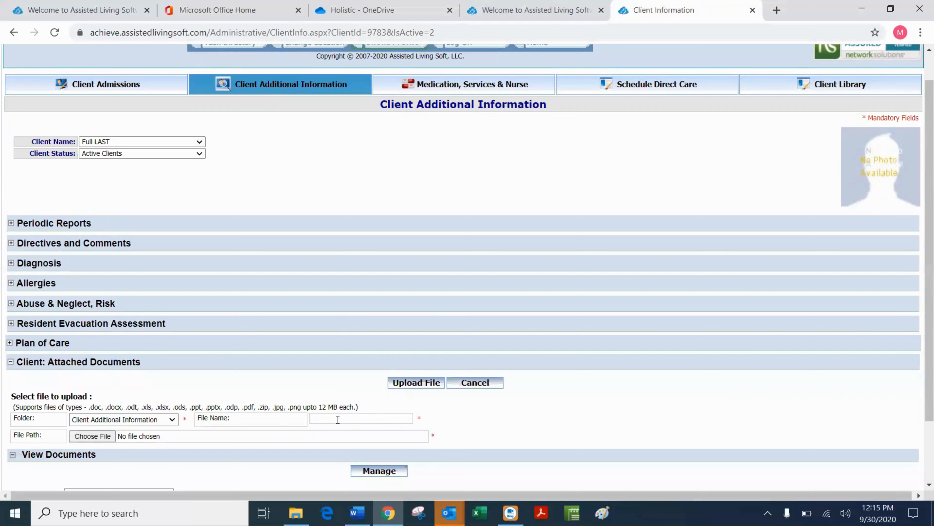
Upload Video-User-Guides (7).pdf from Downloads as a client document named 'IAPP'.
click(338, 420)
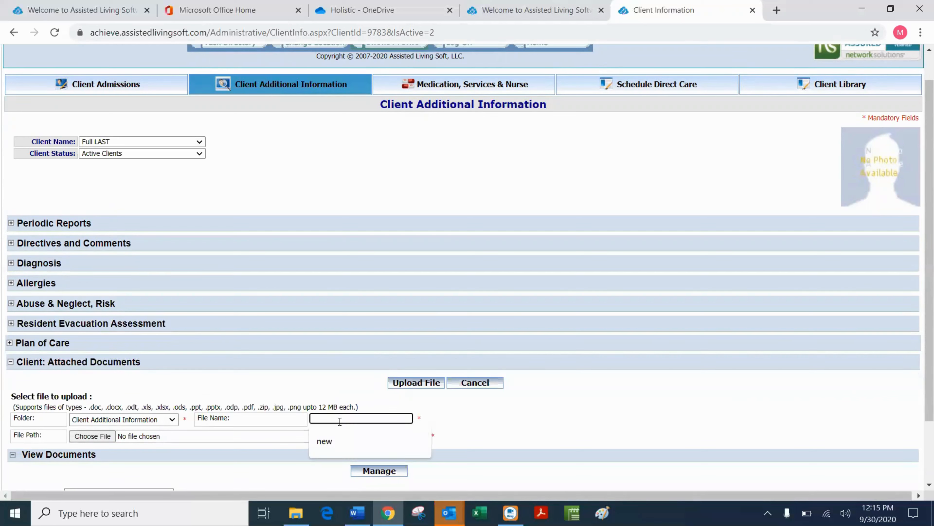
text(IAPP)
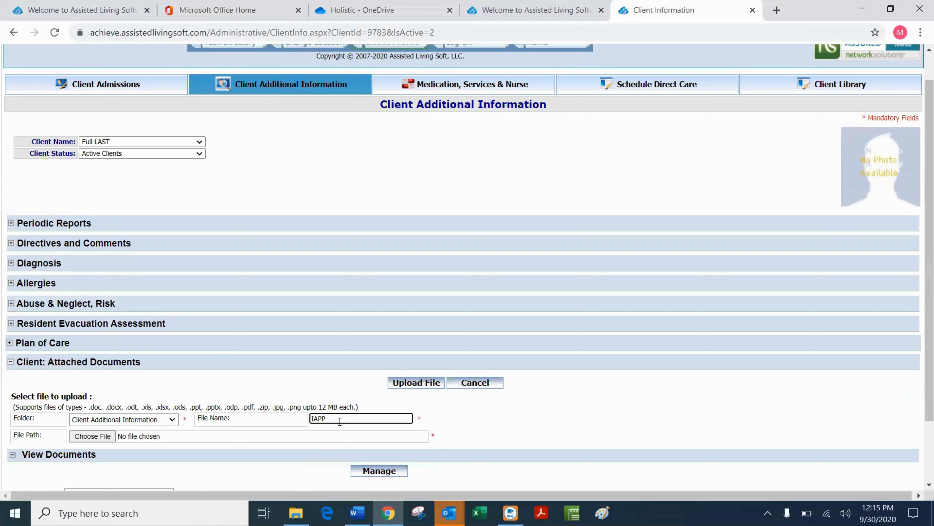
click(87, 438)
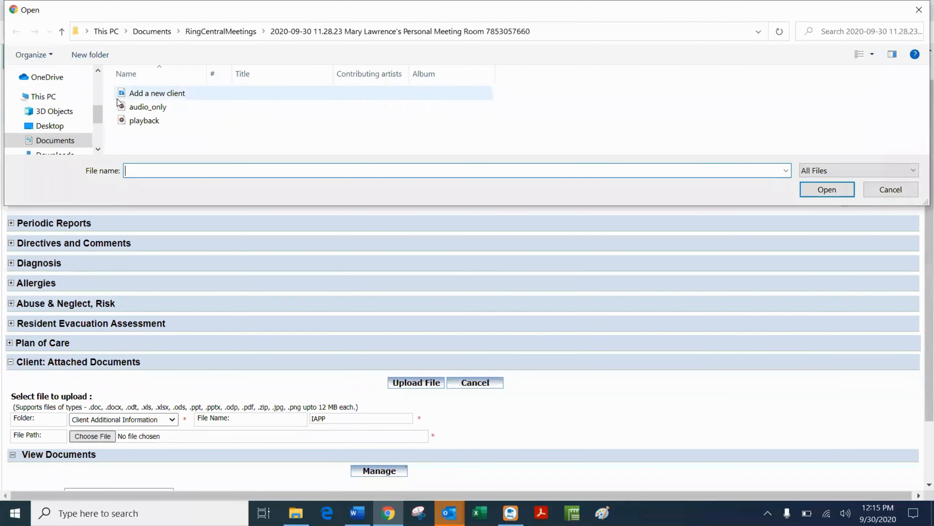
click(98, 148)
click(54, 135)
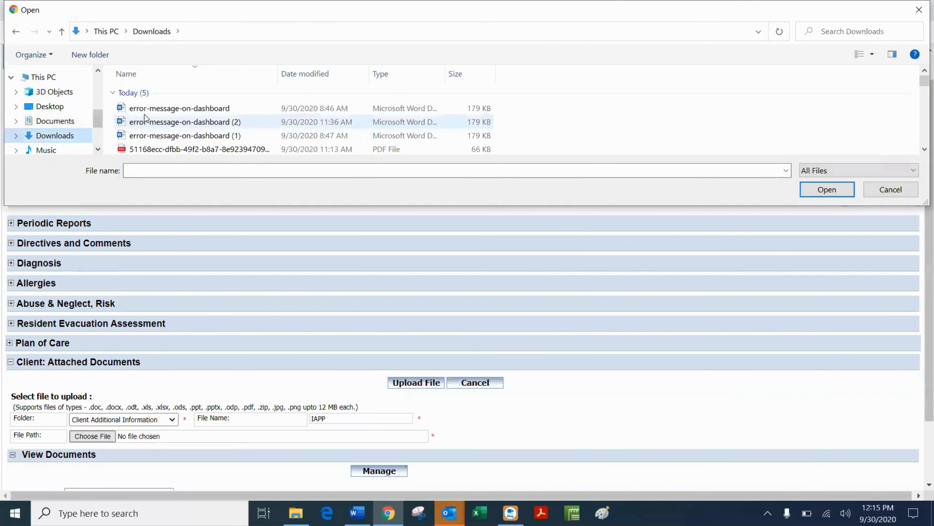
scroll(161, 142, down, 1)
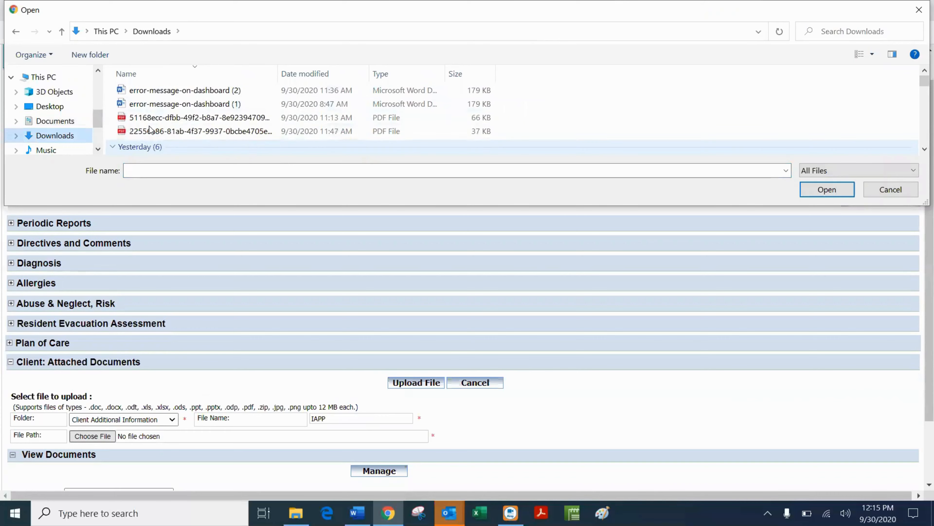
scroll(150, 129, down, 1)
scroll(150, 129, down, 1)
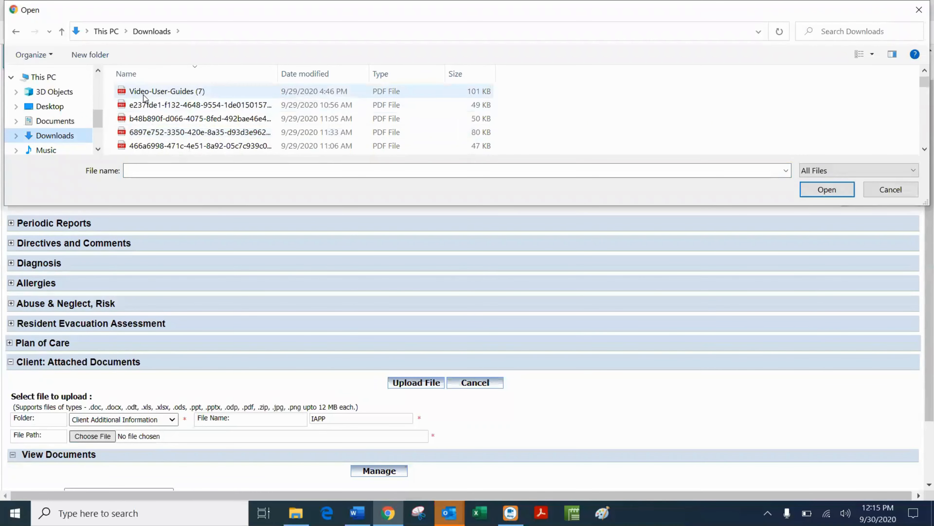
click(144, 95)
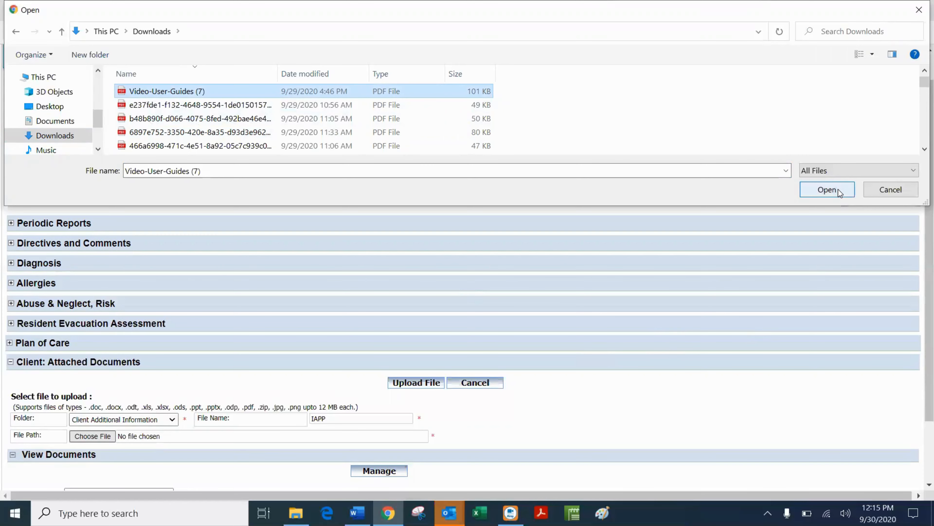
click(828, 190)
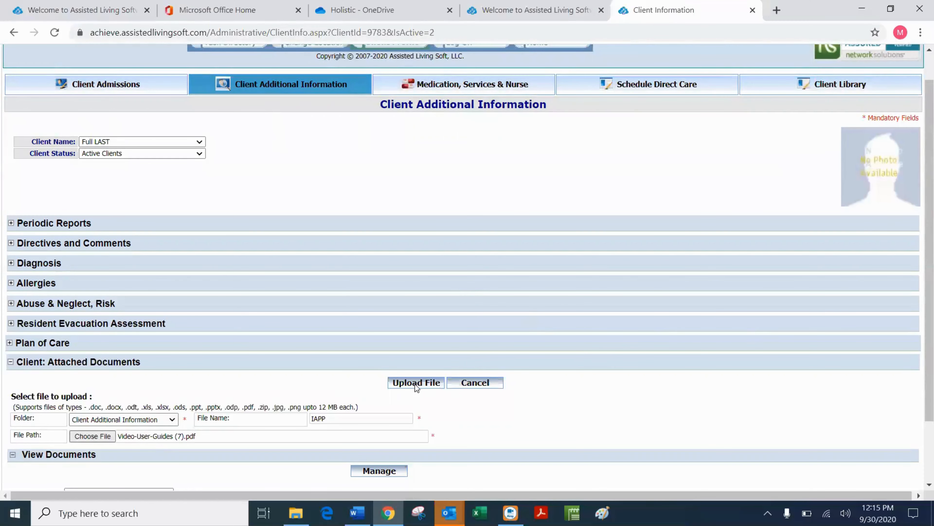
click(415, 384)
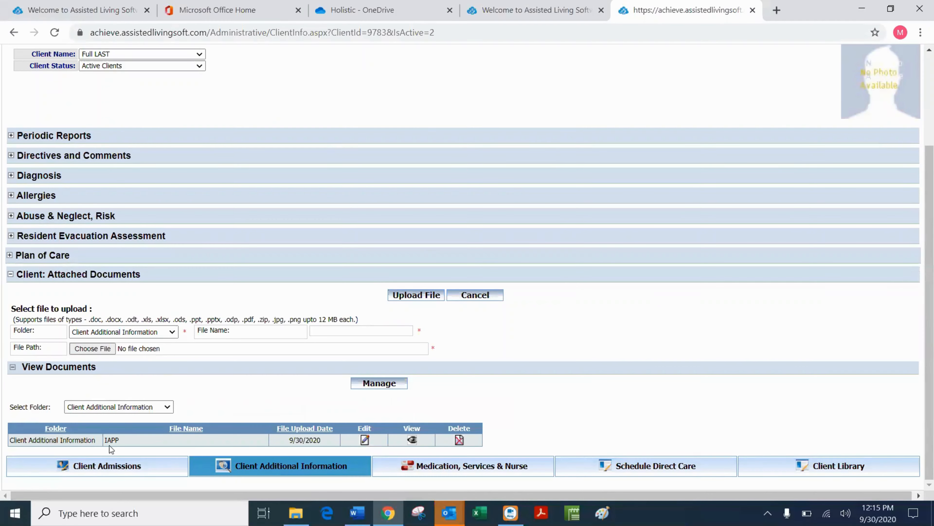
click(412, 440)
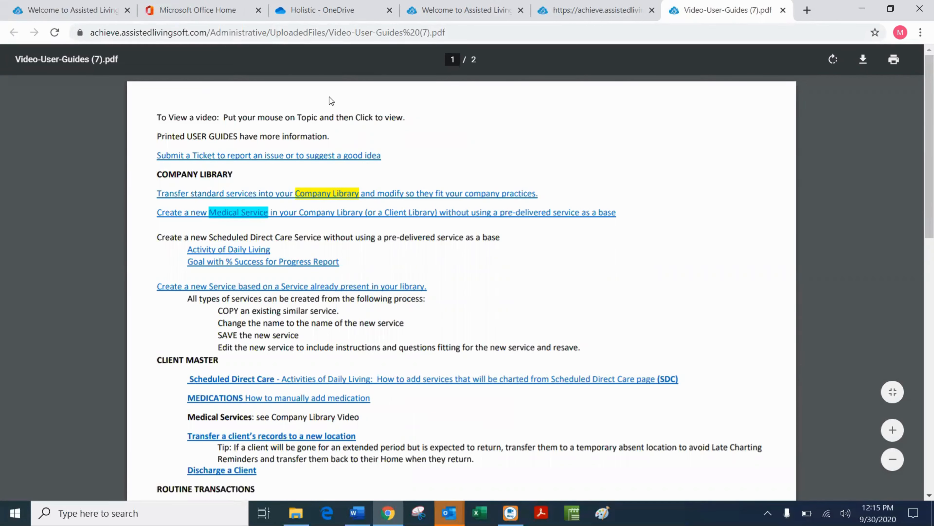
click(253, 163)
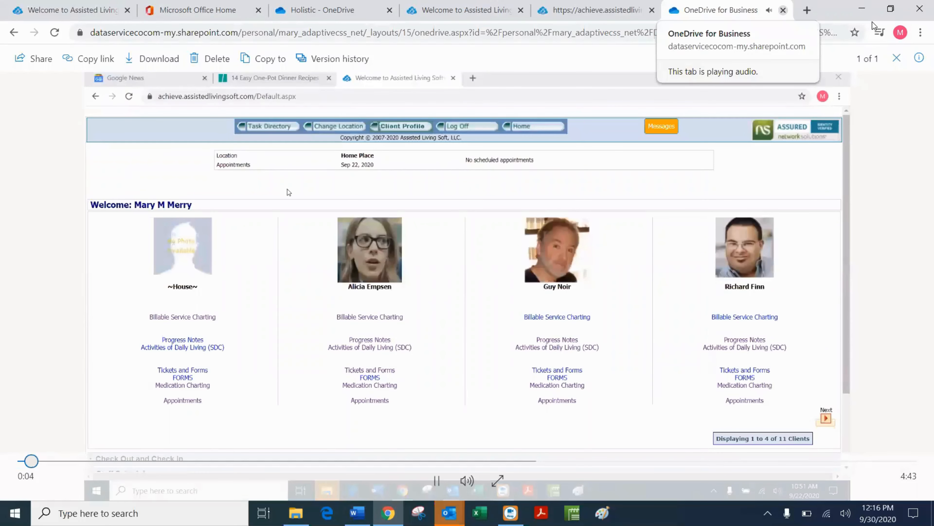
key(ctrl+w)
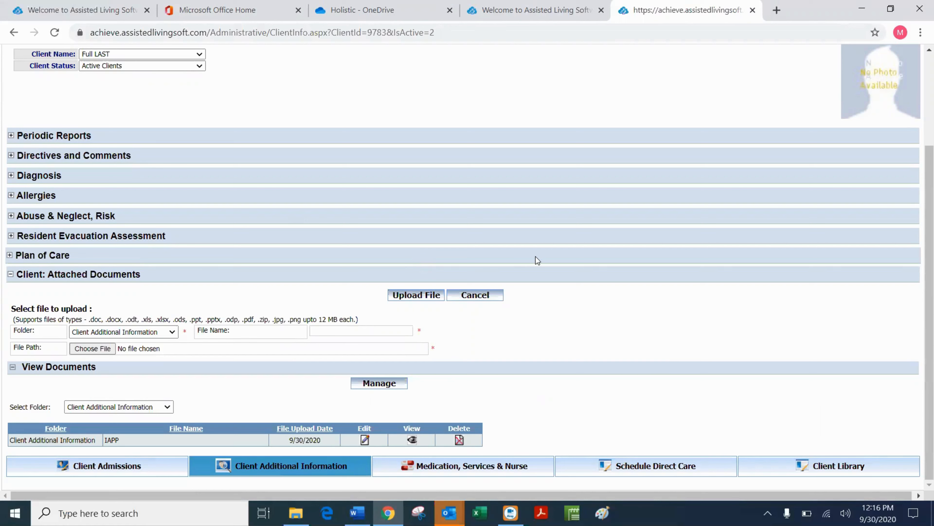
scroll(186, 304, up, 3)
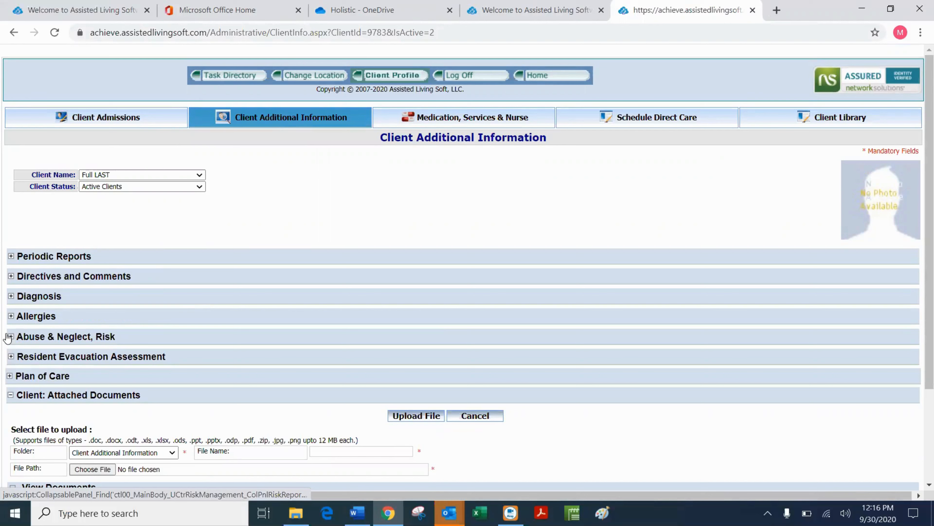
Enter NKA as the description for chemical, insect, food and medicine allergies.
click(11, 316)
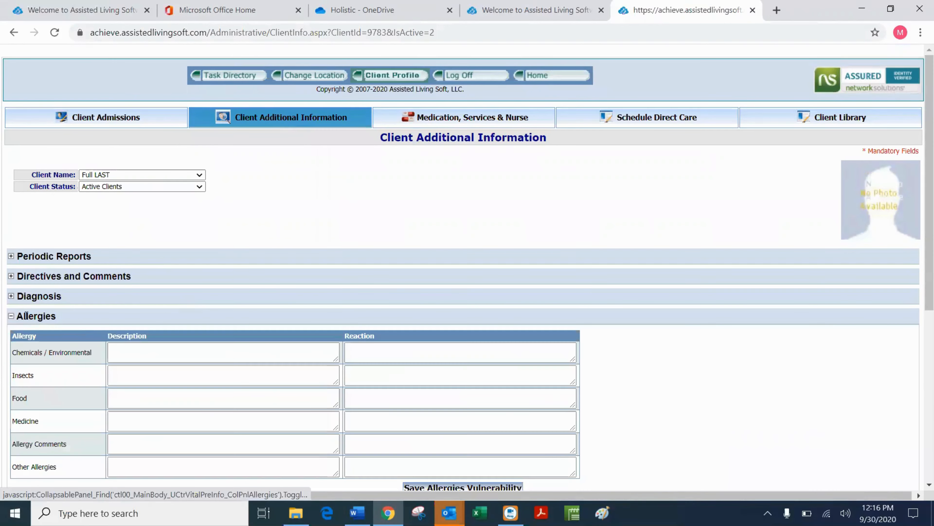
click(151, 350)
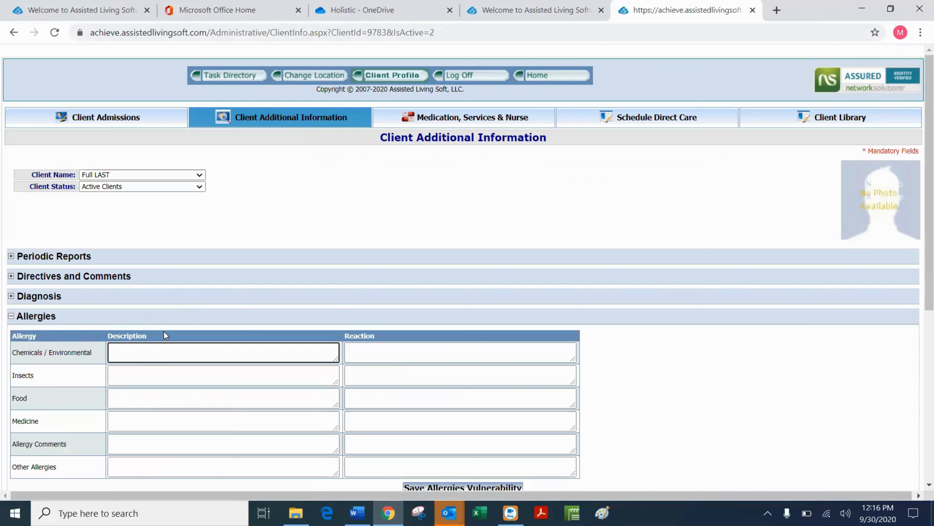
text(NKA)
click(149, 373)
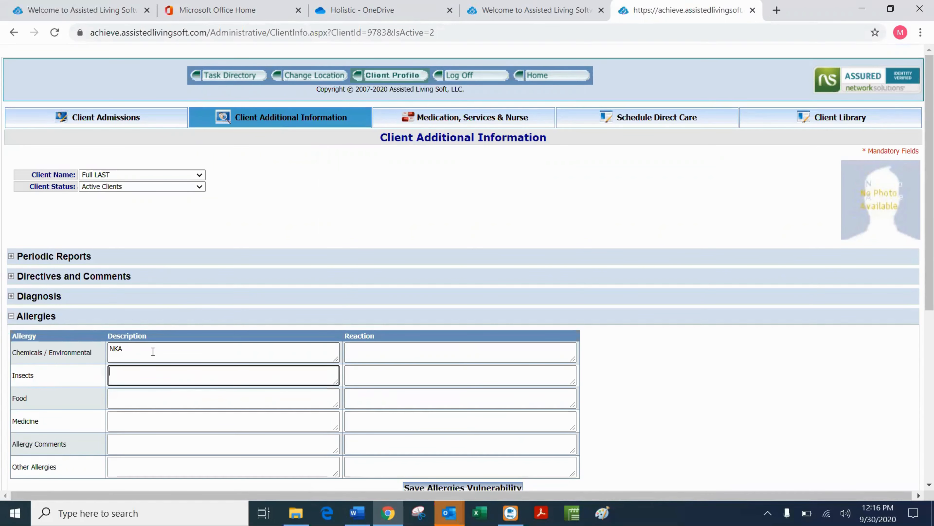
text(NKA)
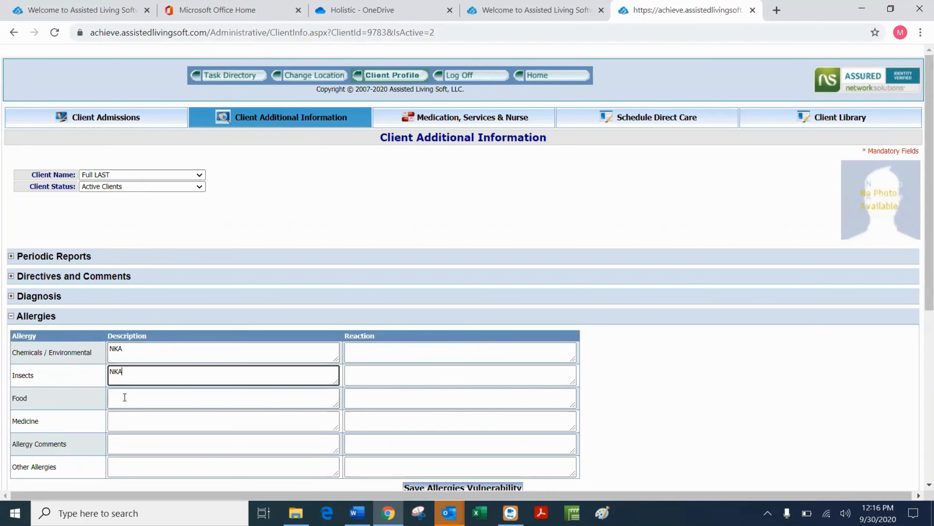
click(125, 398)
text(NKA)
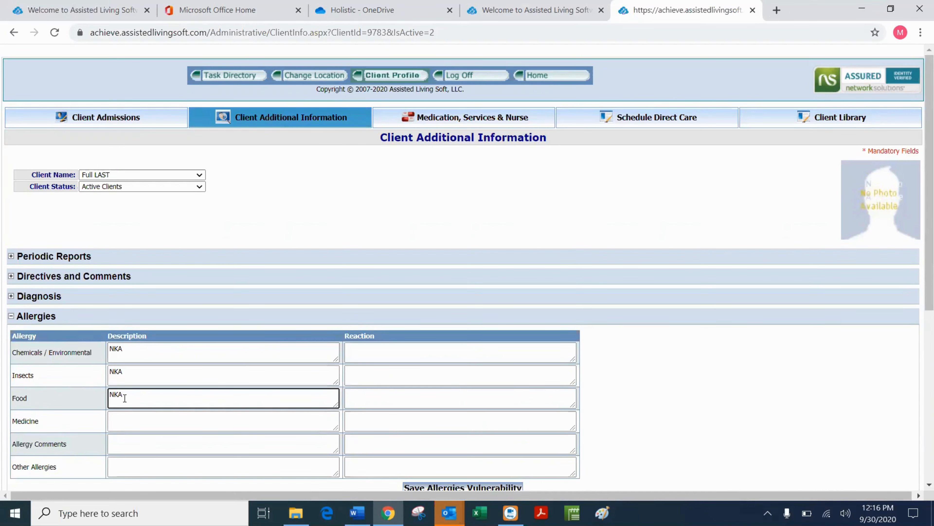
click(113, 425)
text(NKA)
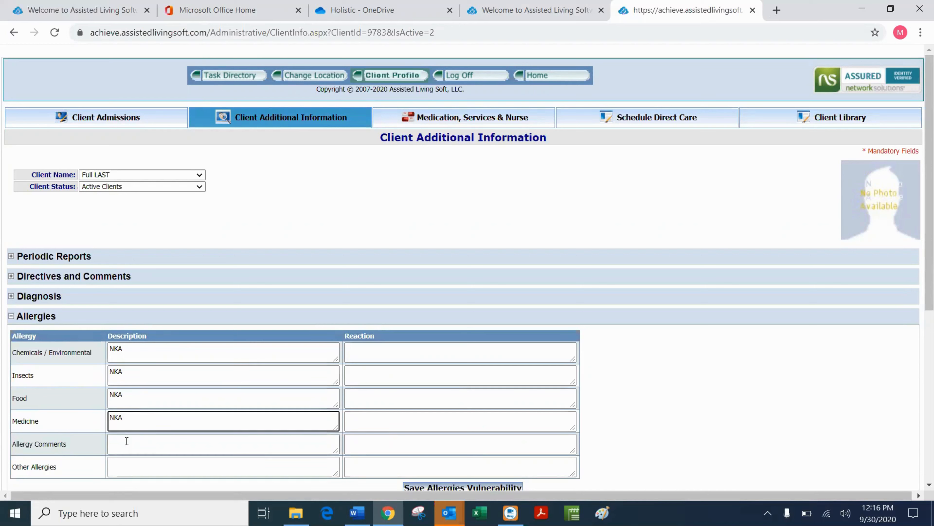
Set each allergy reaction to 'unknown' and save the allergies.
click(378, 344)
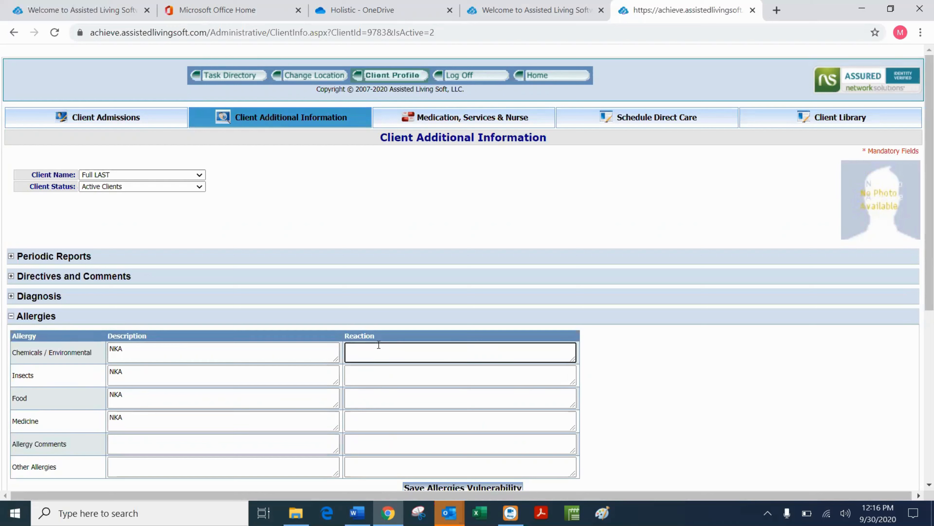
text(unknown)
click(364, 377)
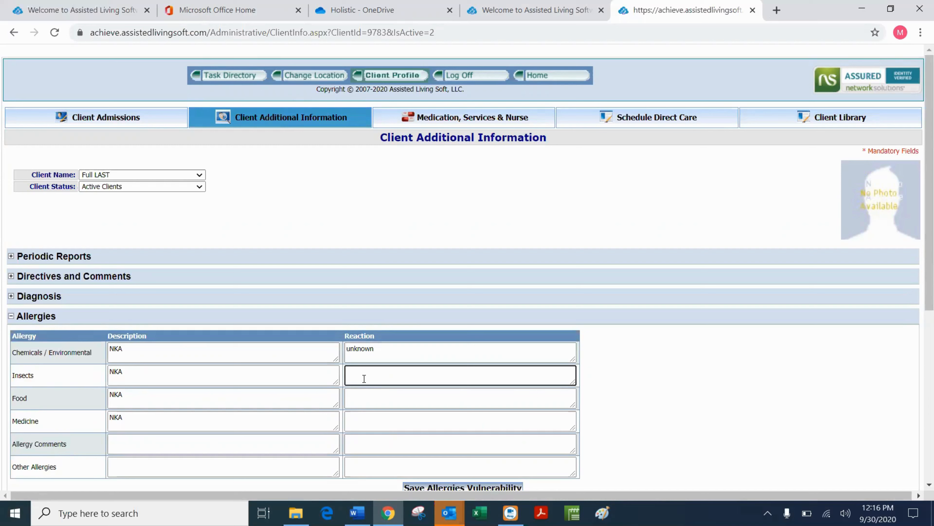
text(unknown)
click(359, 397)
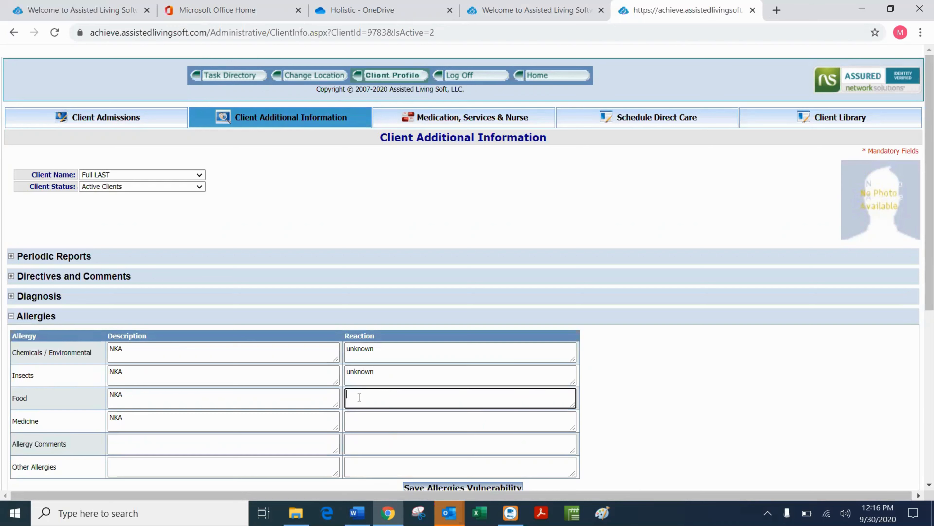
text(unknown)
click(361, 415)
text(unknow)
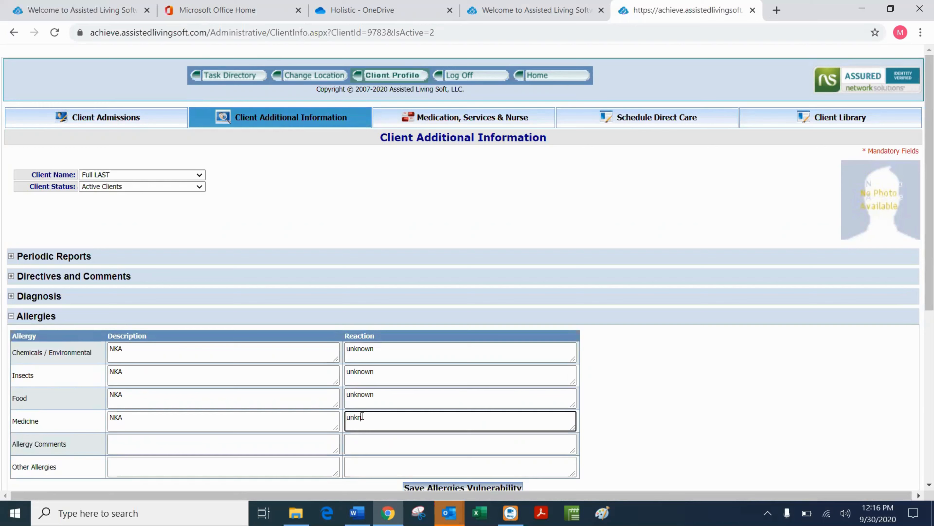
text(n)
scroll(413, 446, down, 2)
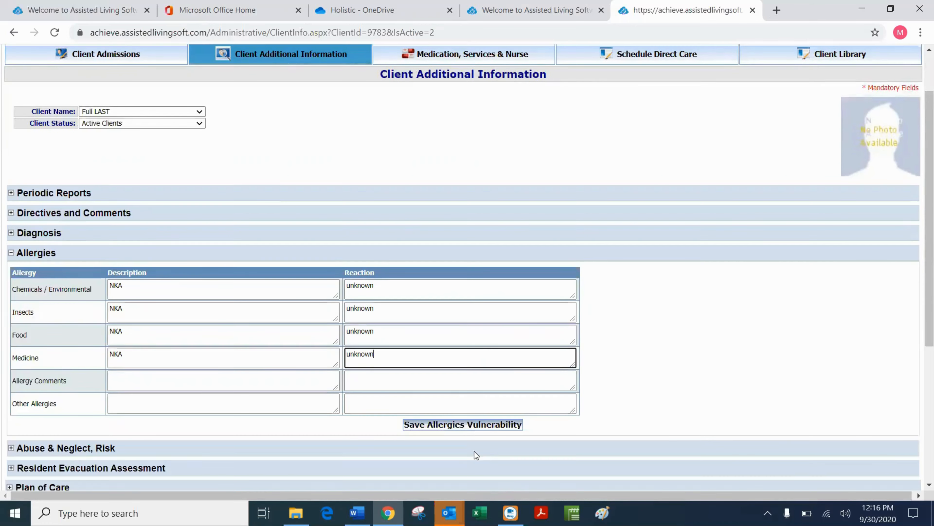
click(473, 427)
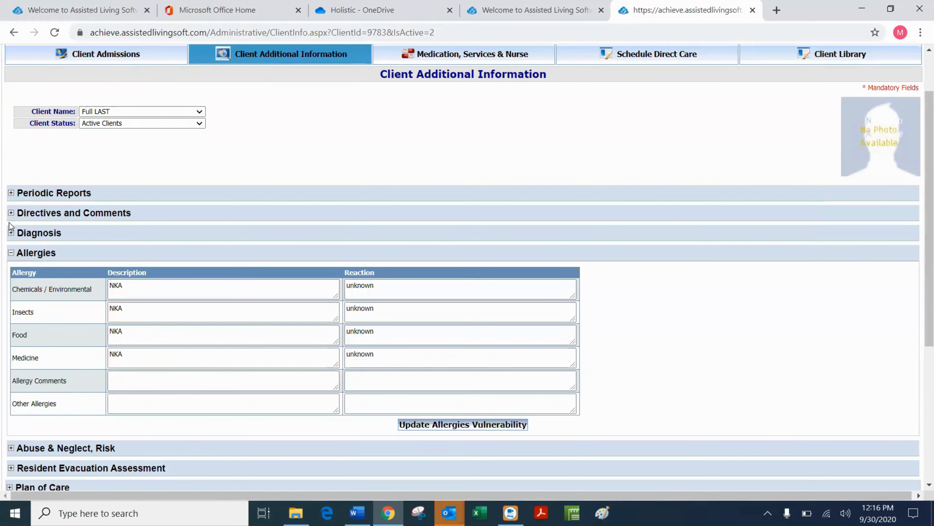
click(11, 233)
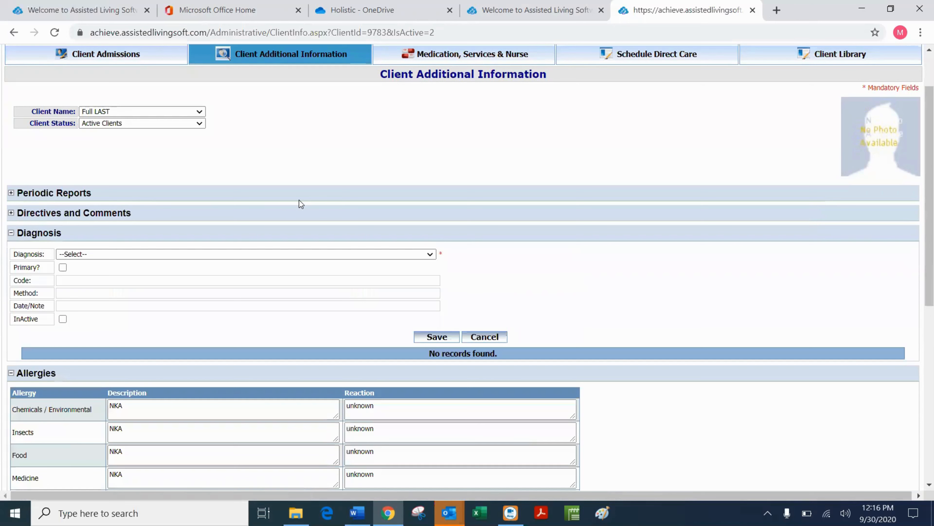
Save F31.62 Bipolar disorder, current episode mixed, moderate as the primary diagnosis.
click(432, 256)
scroll(394, 239, down, 1)
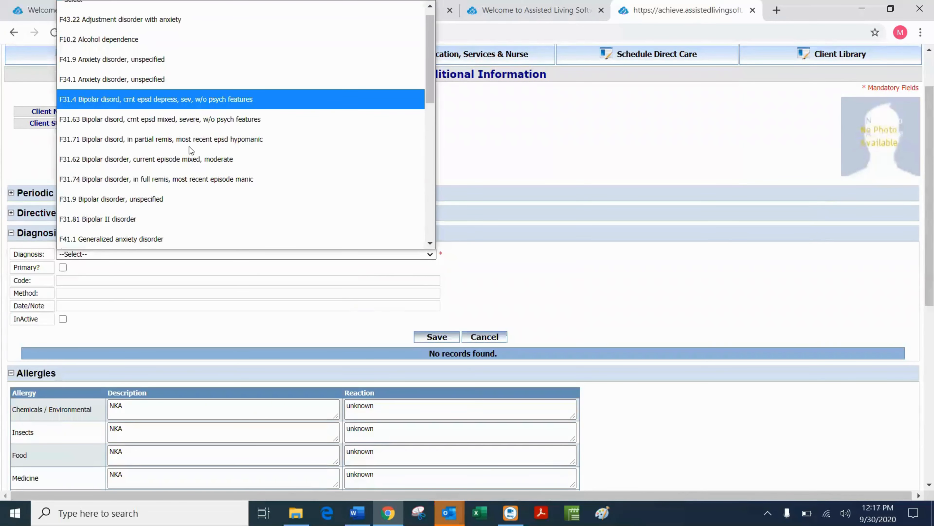
click(188, 161)
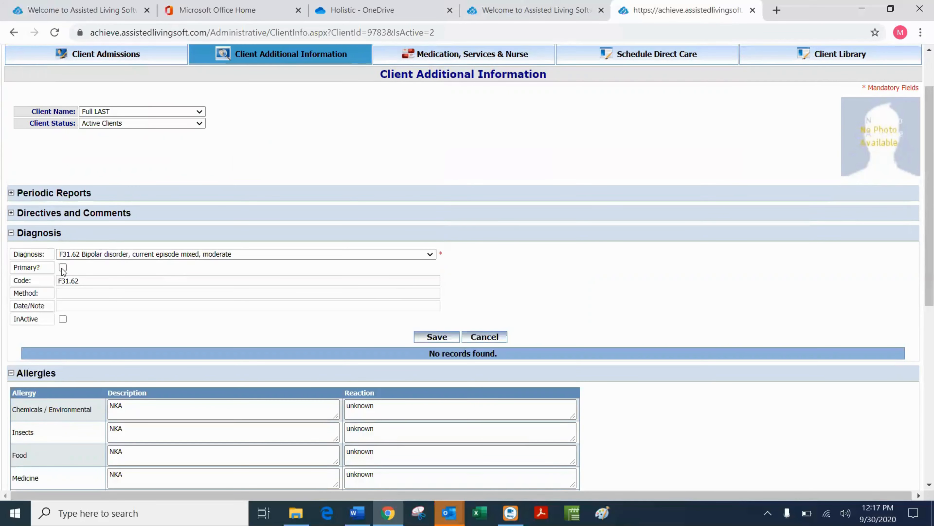
click(62, 268)
click(437, 337)
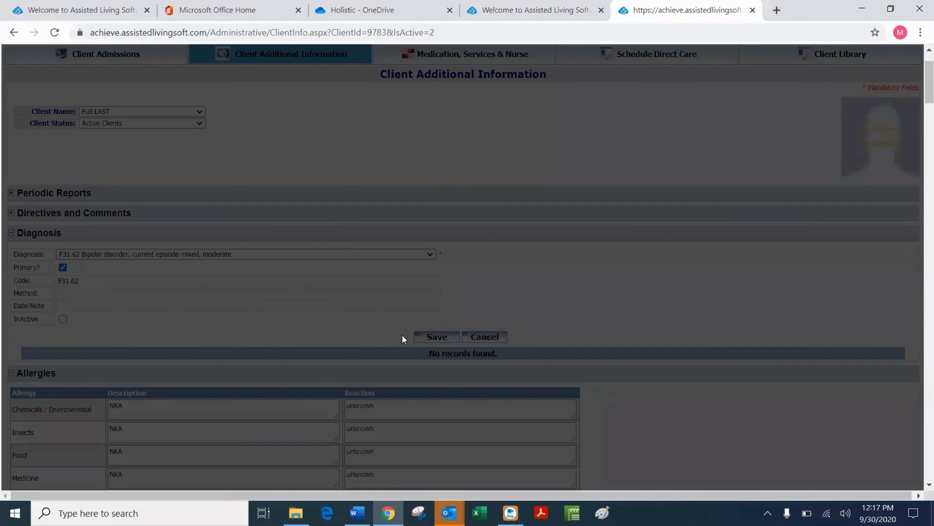
Browse the diagnosis list for another entry and close it without choosing one.
click(430, 254)
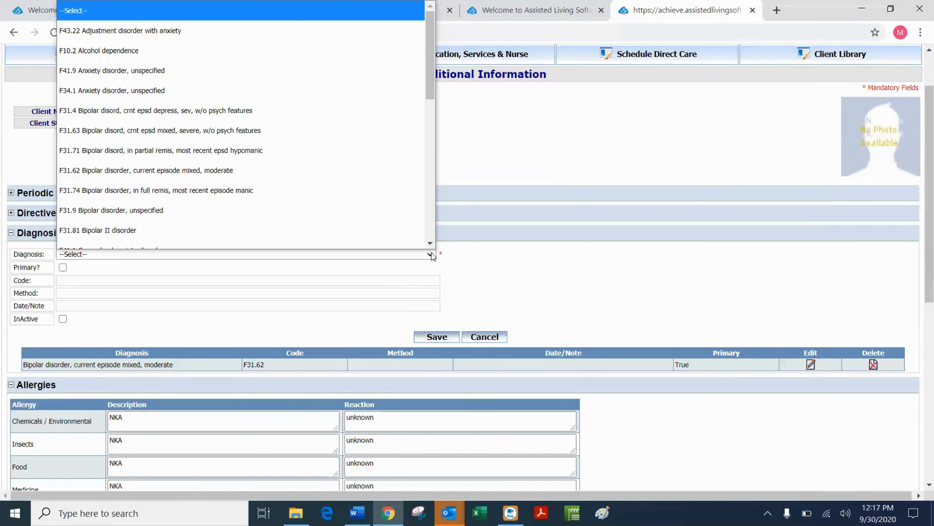
scroll(259, 197, down, 1)
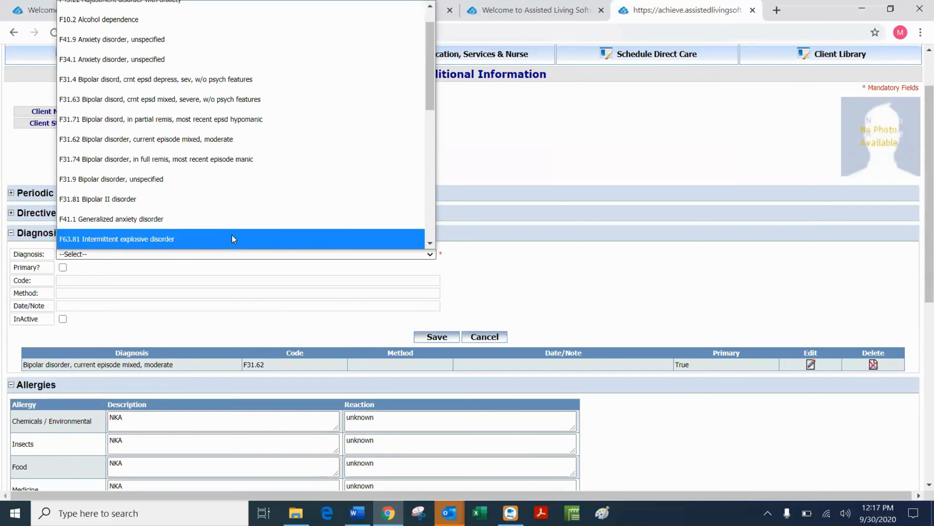
scroll(233, 236, down, 6)
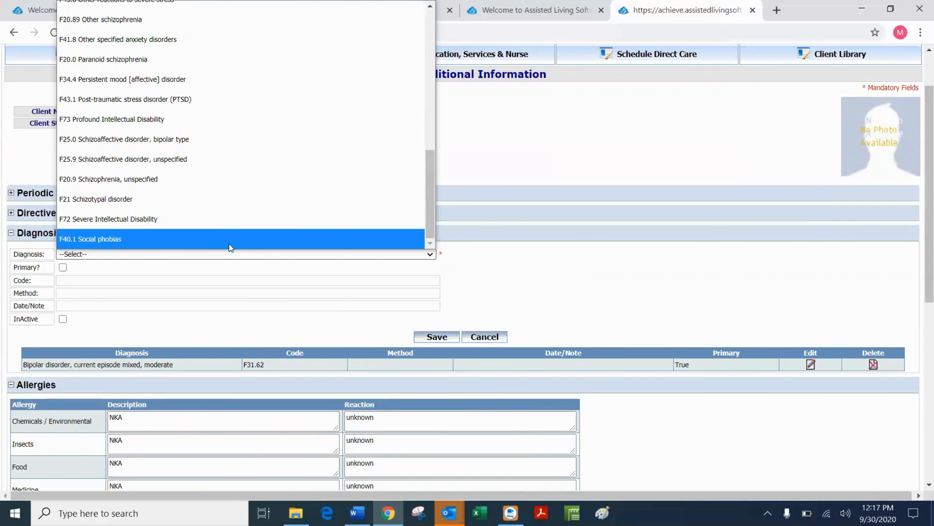
scroll(192, 236, up, 1)
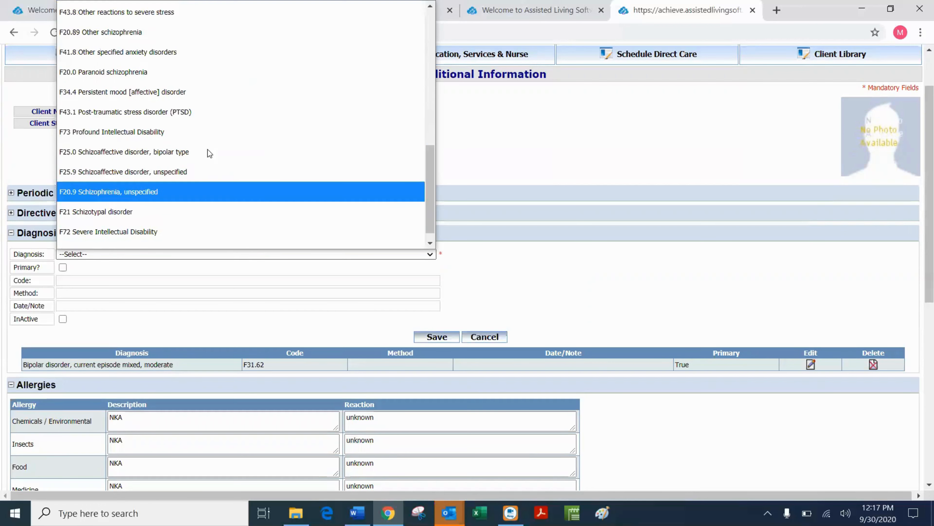
scroll(209, 144, up, 7)
click(586, 290)
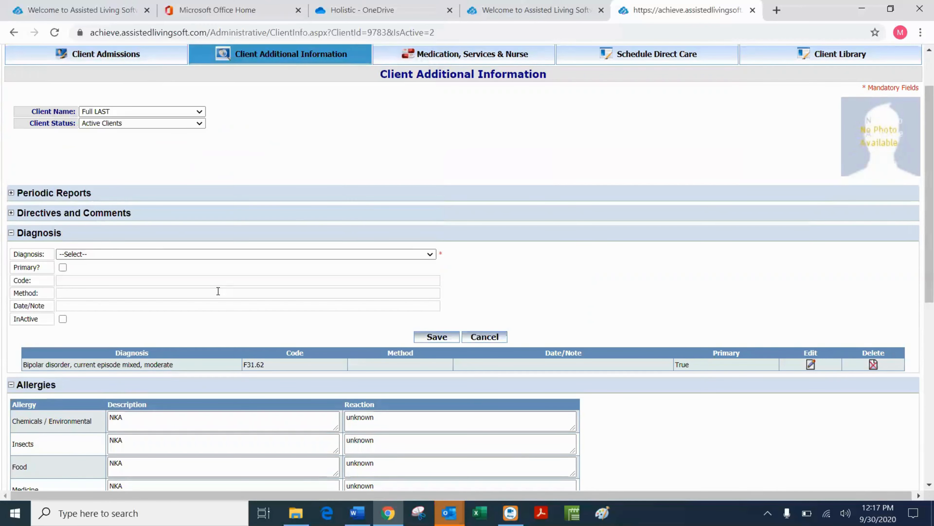
scroll(235, 118, up, 2)
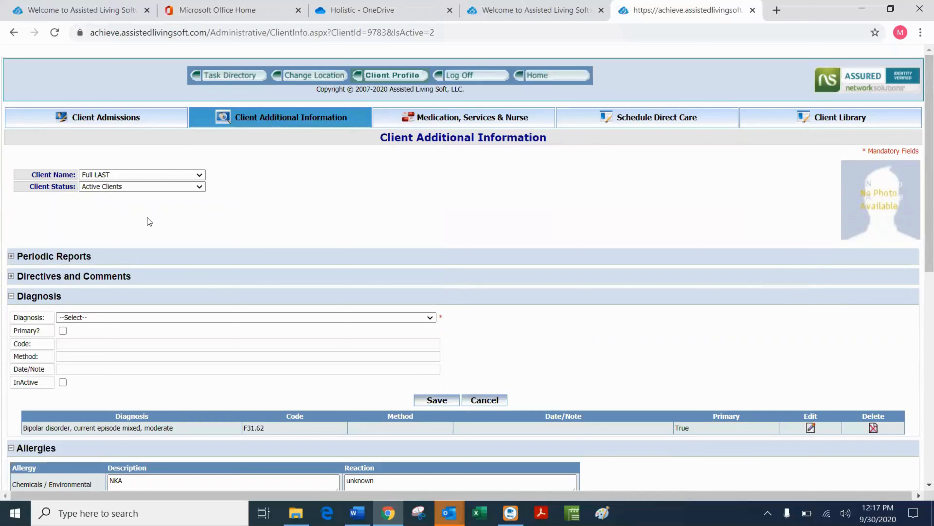
Add Diabetes 2 as a new code in the admin panel's diagnosis code management, then close it.
mouse_move(237, 78)
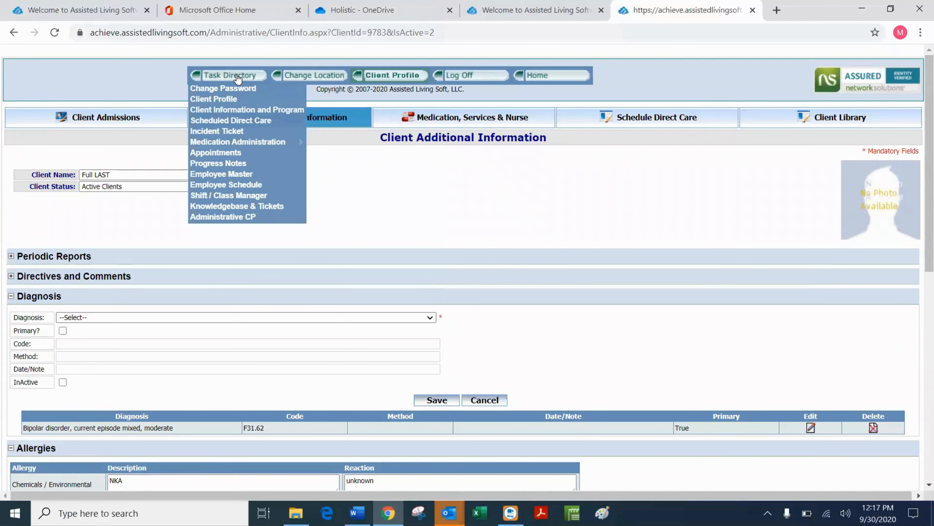
click(216, 217)
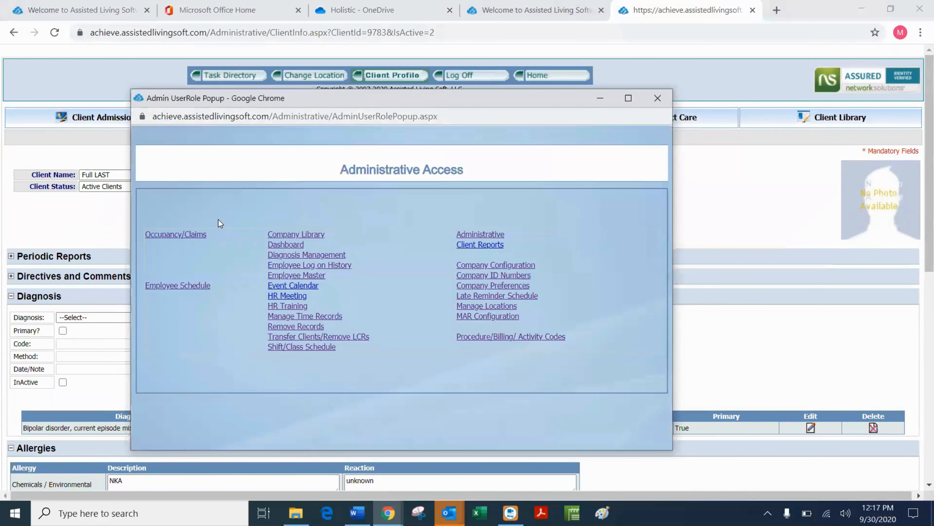
click(317, 255)
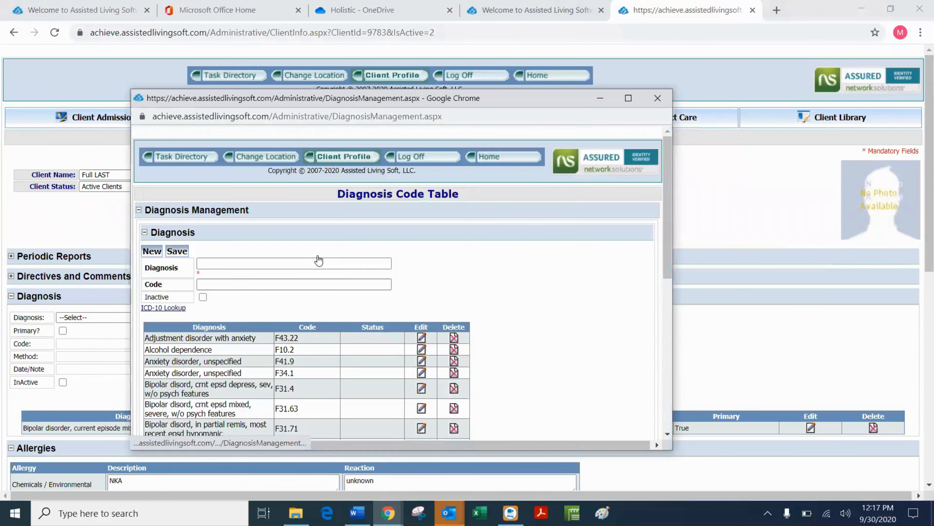
click(227, 264)
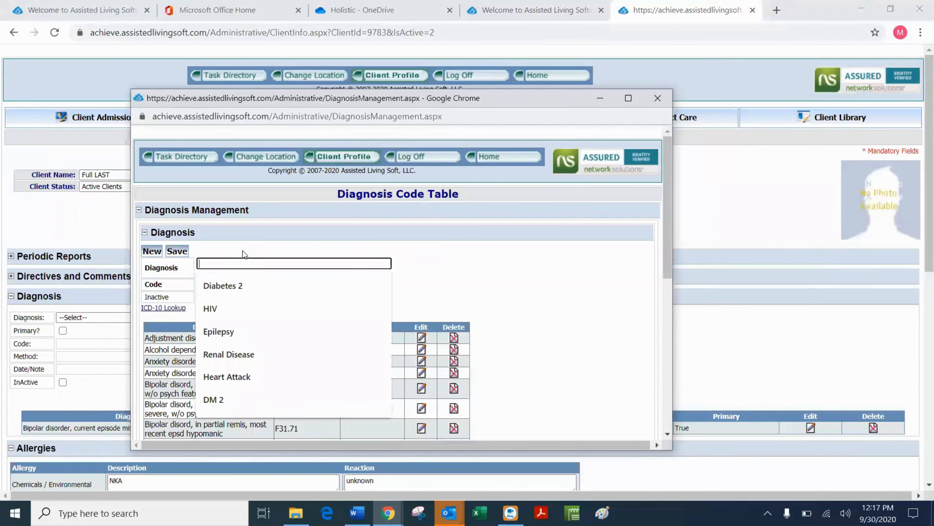
click(228, 286)
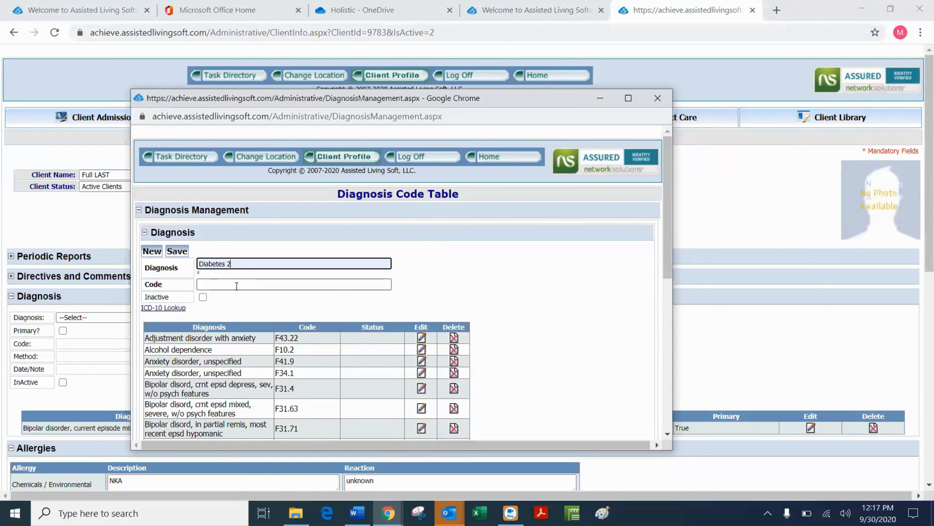
click(177, 250)
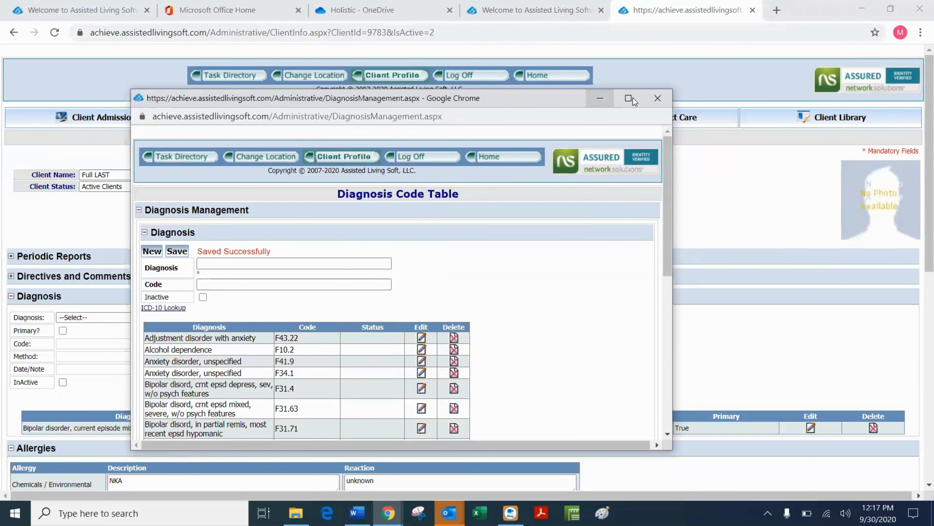
click(656, 98)
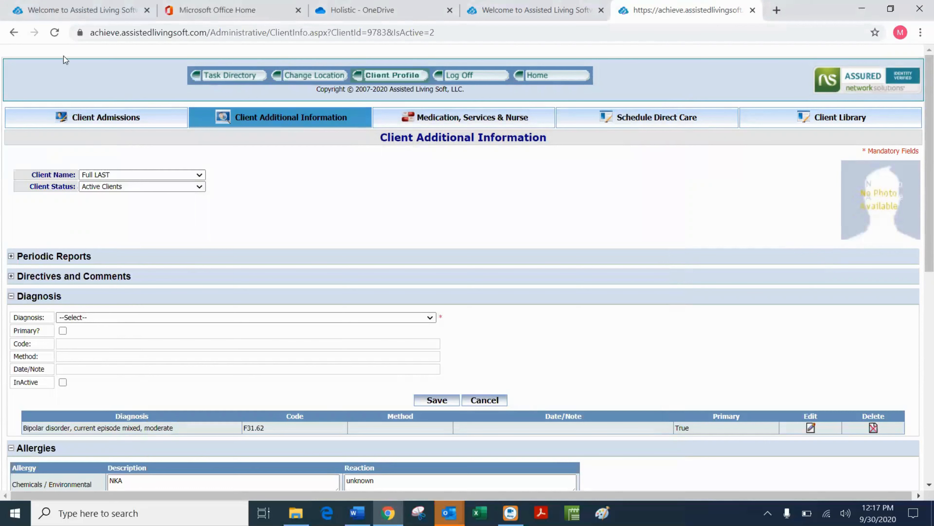
Reload the client page and save Diabetes 2 as a non-primary client diagnosis.
click(55, 32)
click(516, 129)
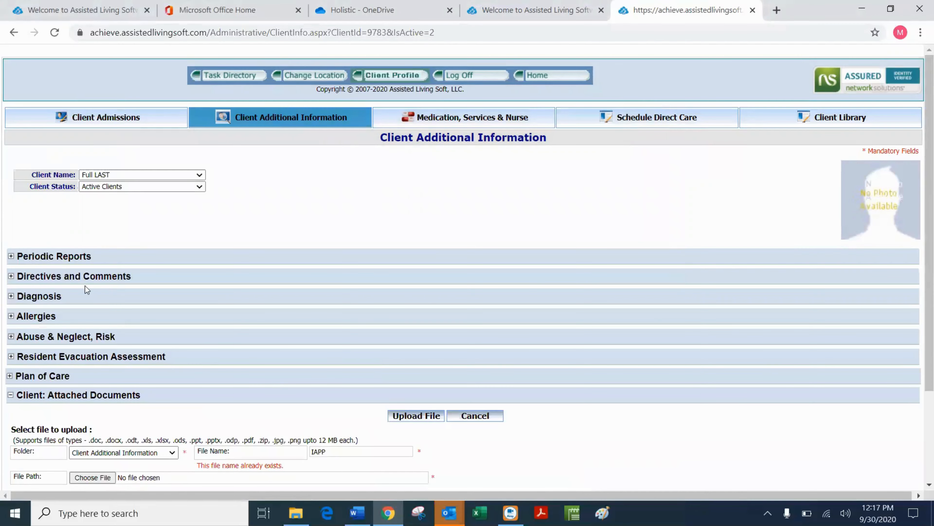
click(10, 296)
click(430, 318)
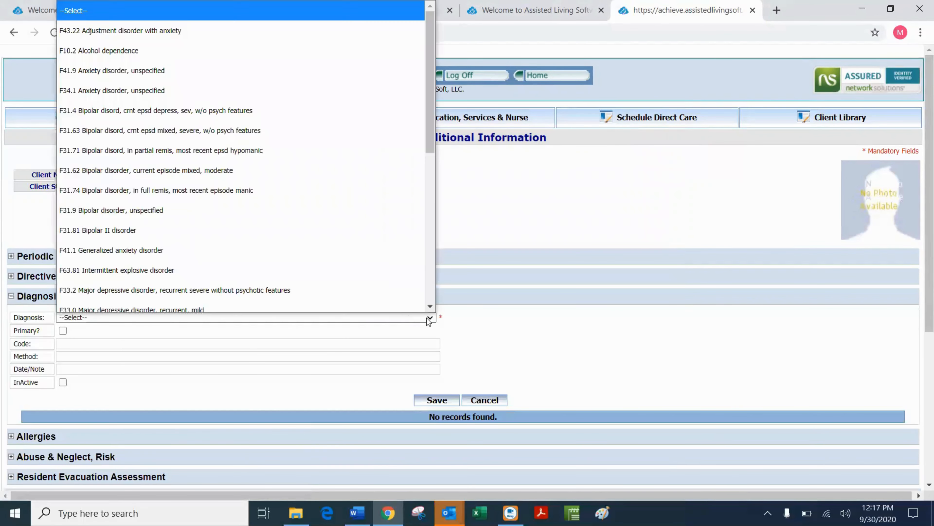
scroll(267, 197, down, 6)
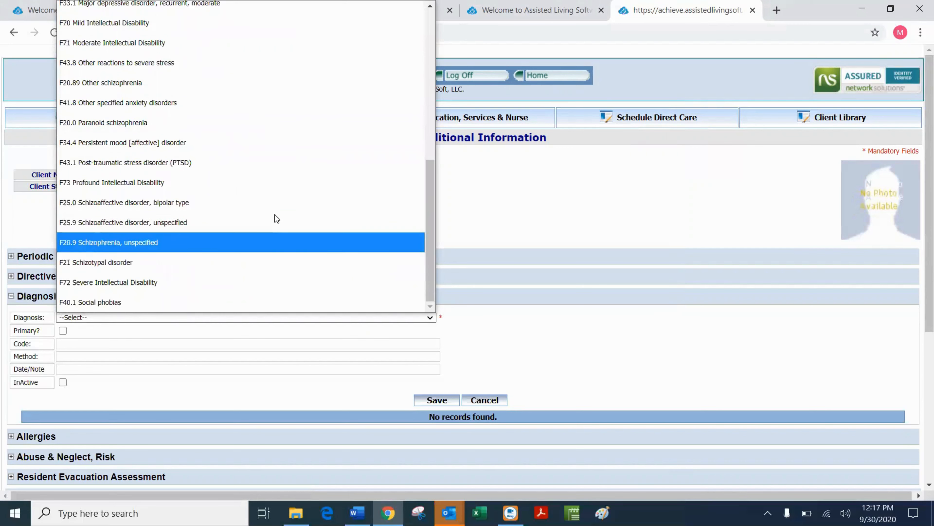
scroll(274, 217, up, 6)
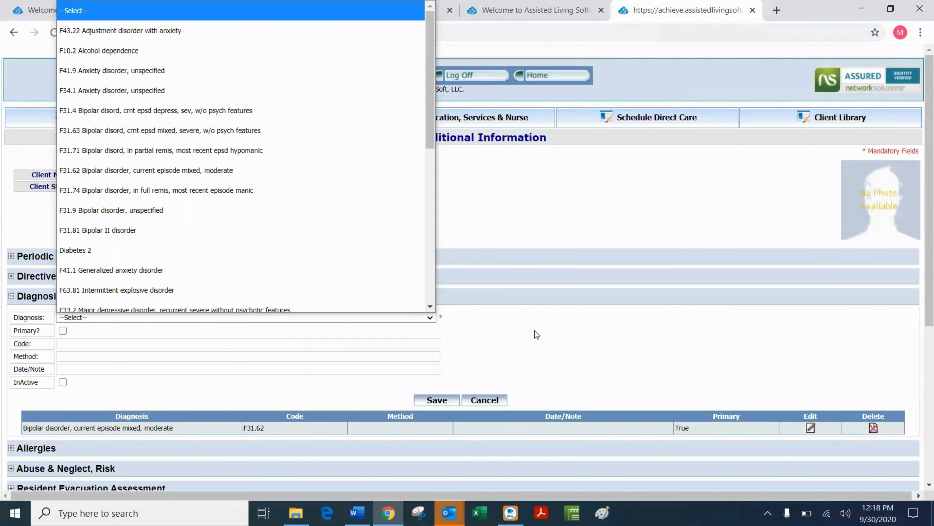
double_click(438, 330)
click(433, 321)
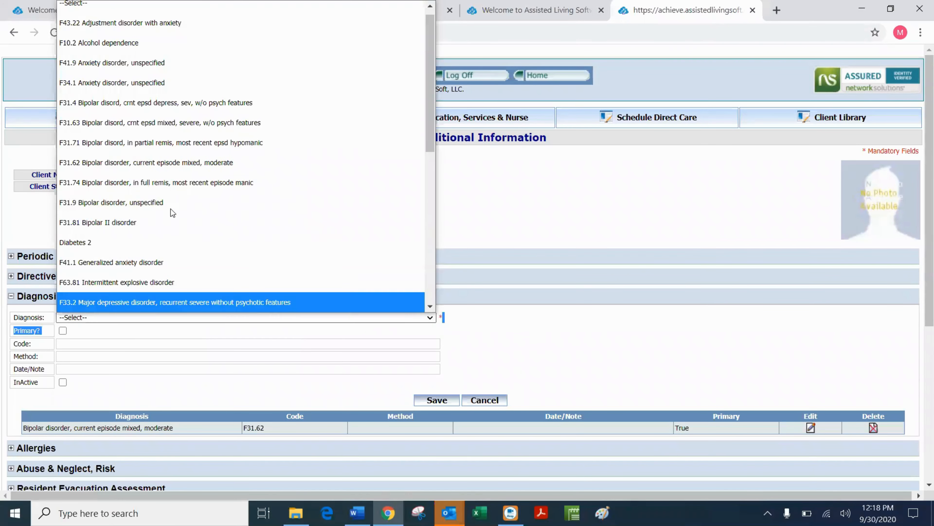
click(135, 242)
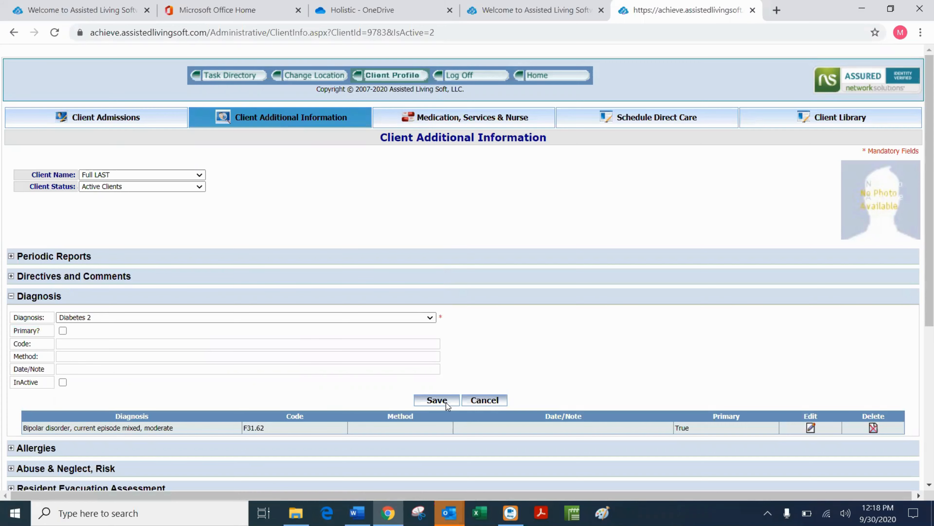
click(437, 400)
scroll(551, 319, down, 3)
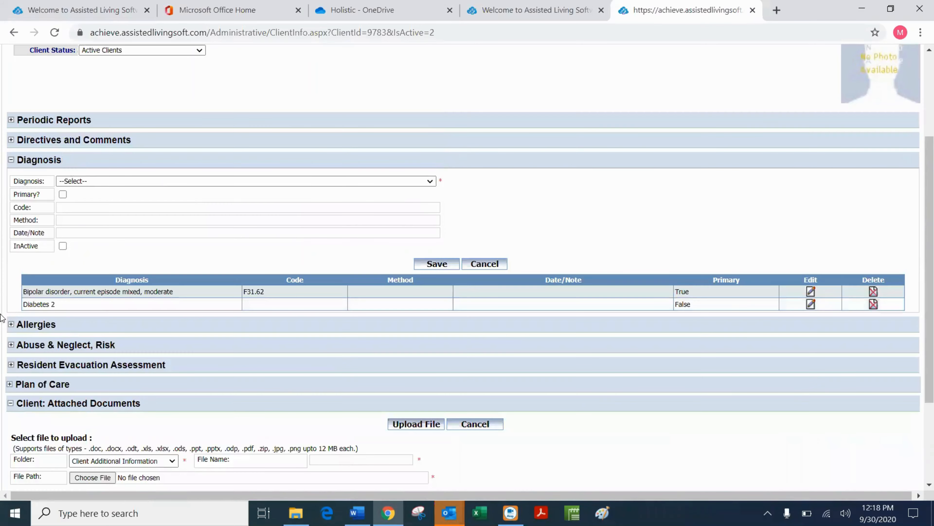
Save a Directive entry reading 'Full Code DNR - where it cab be founds'.
scroll(1, 318, down, 2)
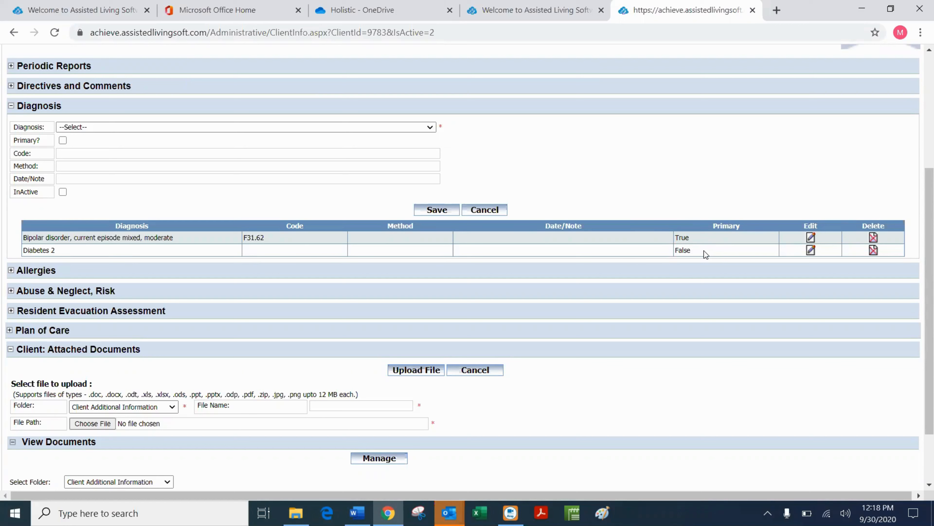
click(11, 108)
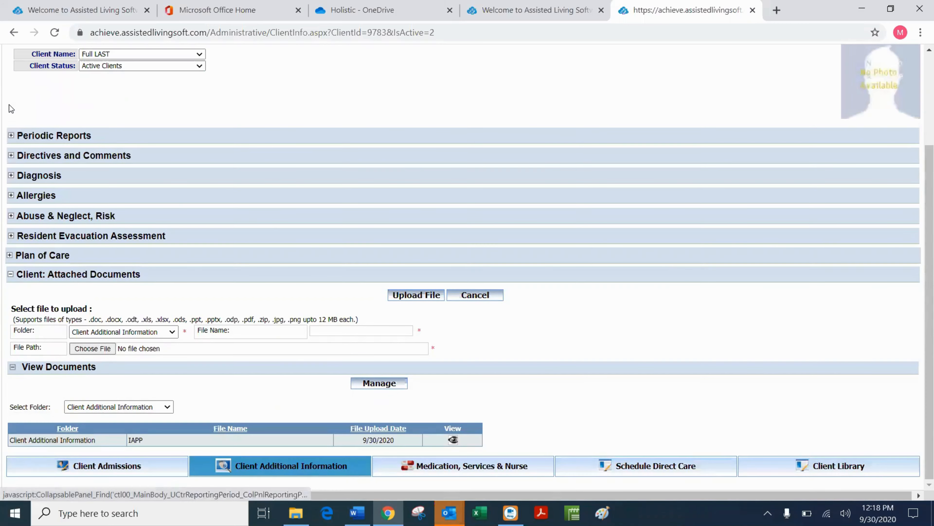
click(11, 156)
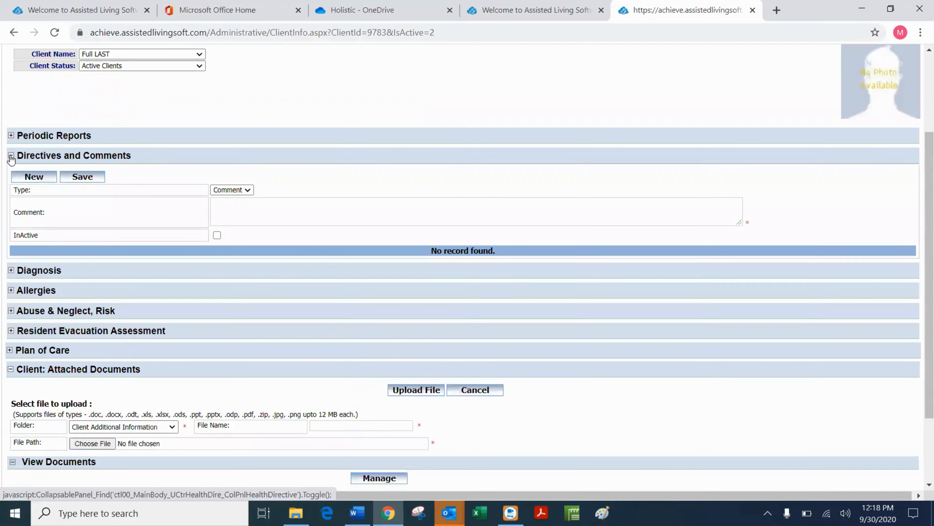
click(249, 194)
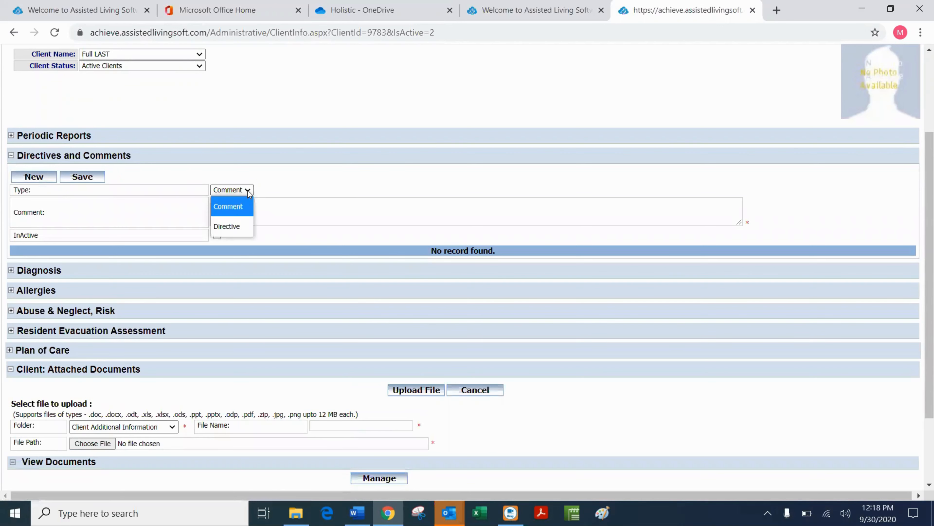
click(233, 226)
click(223, 209)
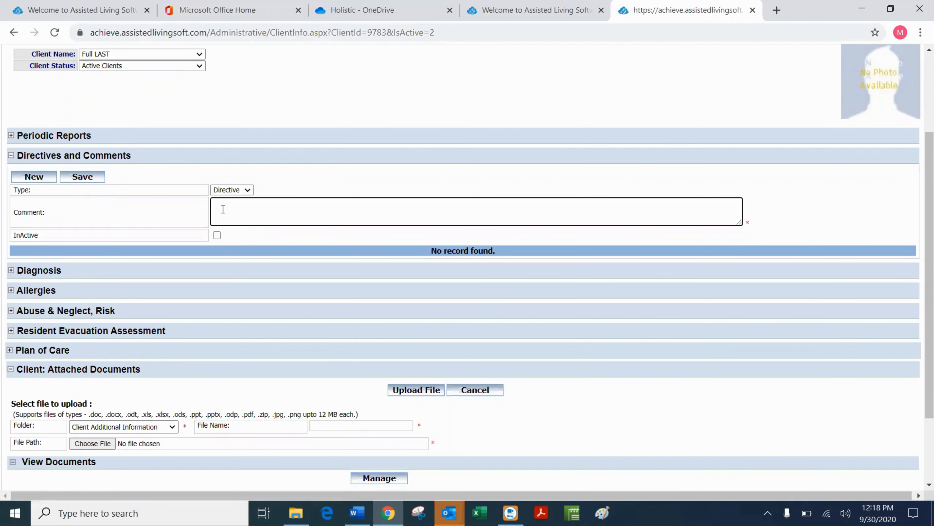
text(Full Code  DNR - where it cab be founds)
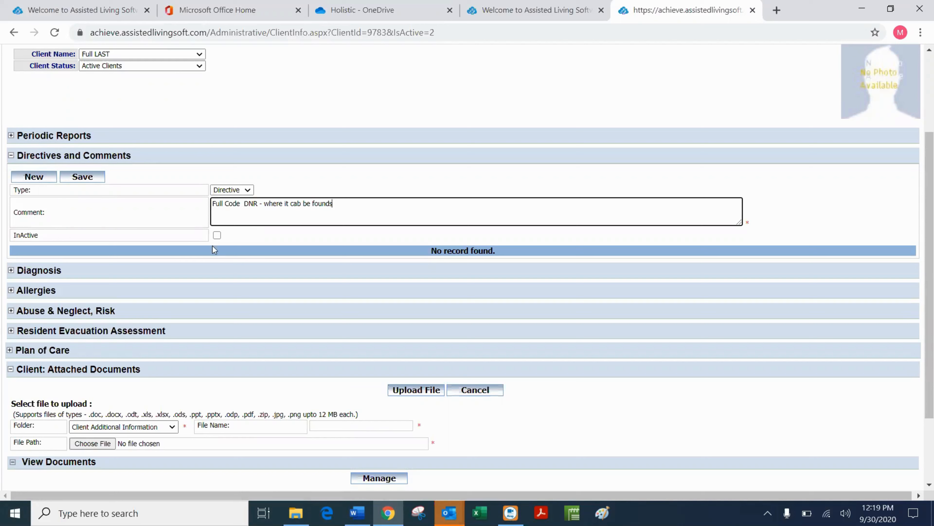
click(91, 178)
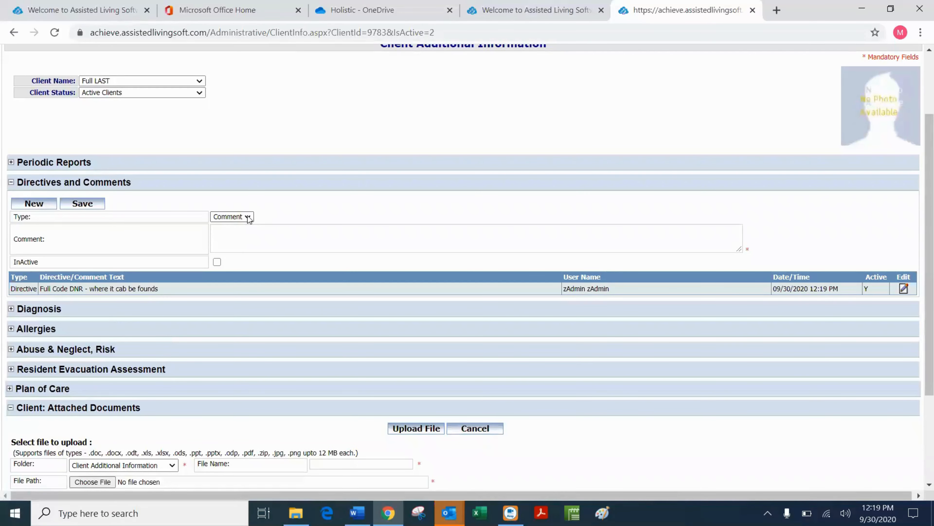
Save a Comment entry 'DIABETES PROTOCOL - INSULIN' with a second line 'field is very large'.
click(247, 217)
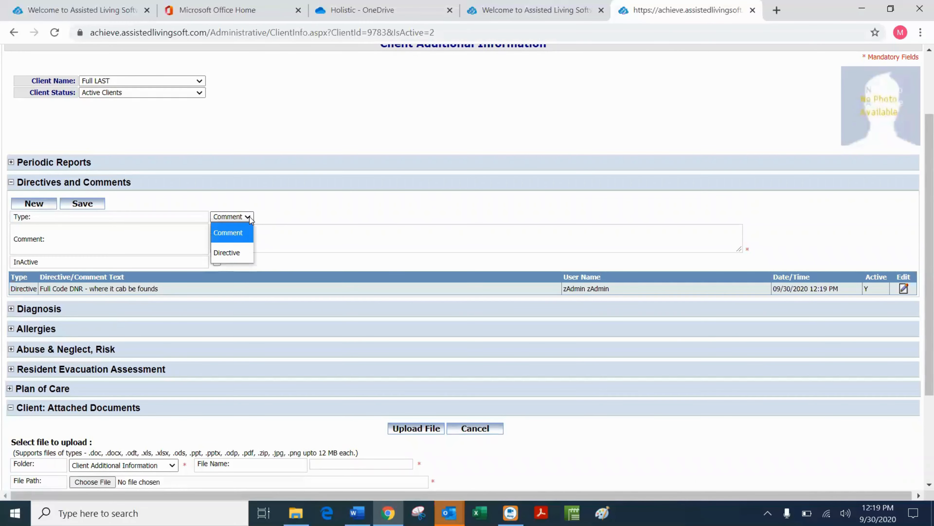
click(238, 231)
click(237, 231)
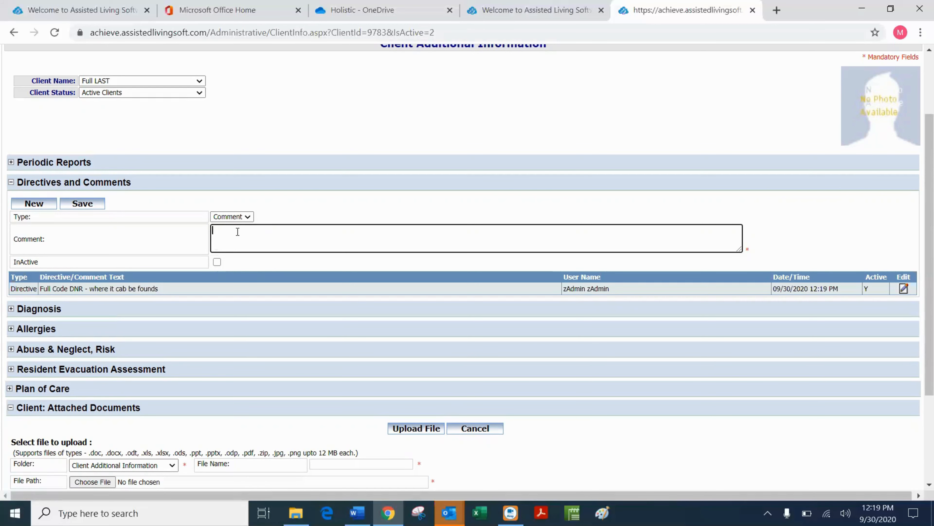
text(DIABETES PROTOCOL)
drag(213, 231, 280, 230)
click(291, 229)
text(- INSULIN)
key(Return)
text(f)
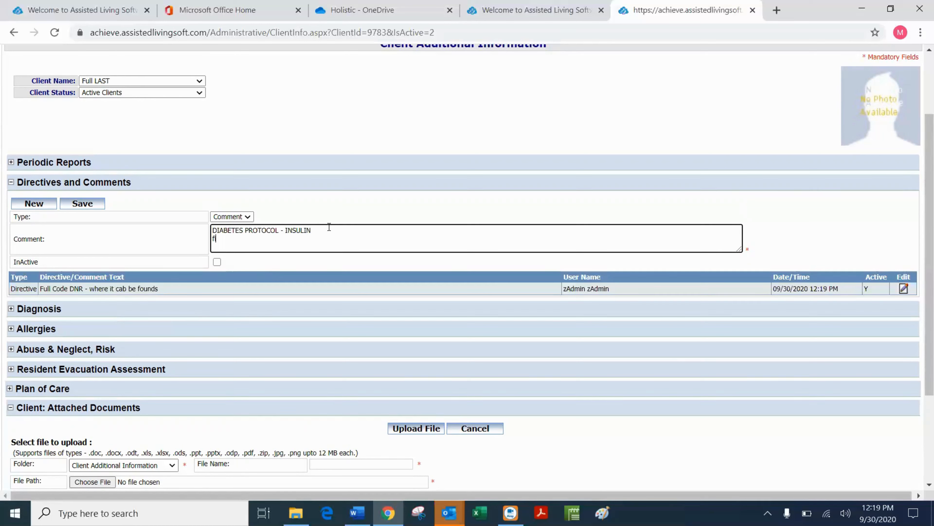
text(ield is very large)
click(93, 204)
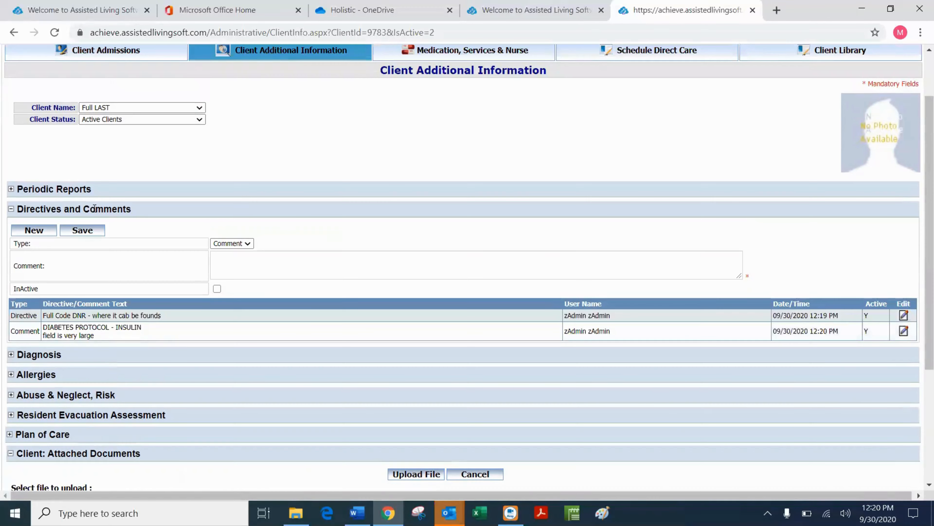
click(233, 261)
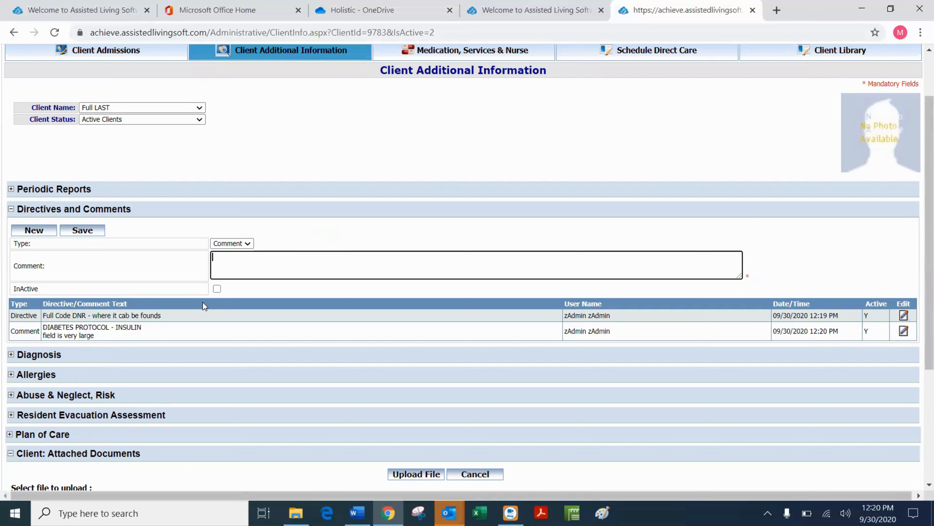
Collapse the Directives and Comments and Client: Attached Documents sections.
click(11, 210)
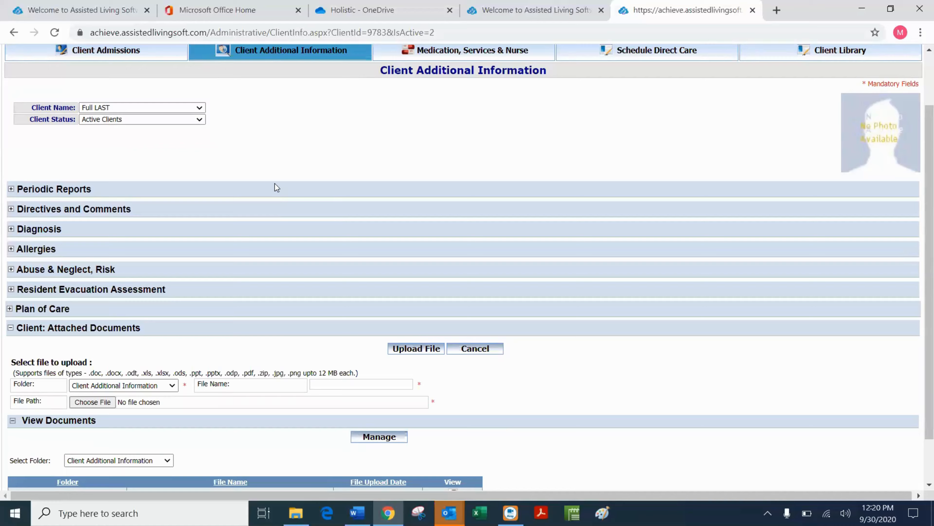
scroll(274, 184, up, 3)
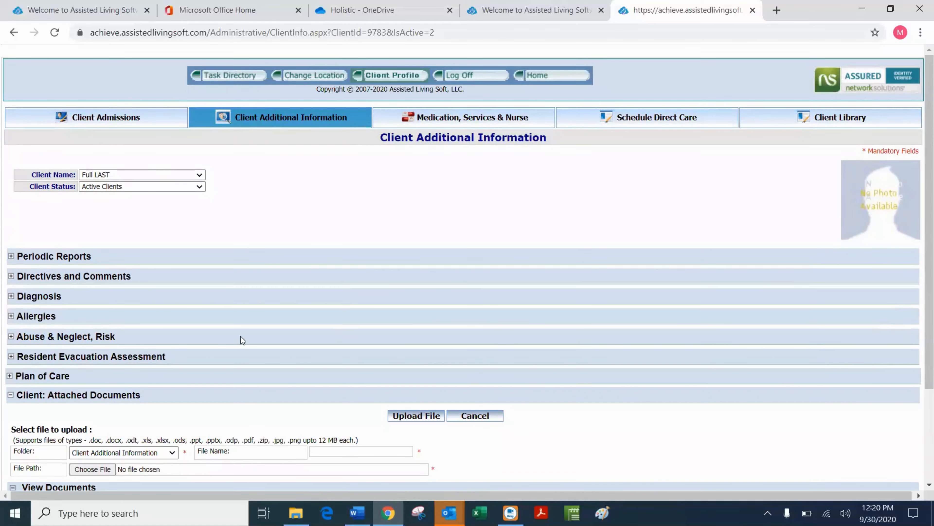
click(10, 396)
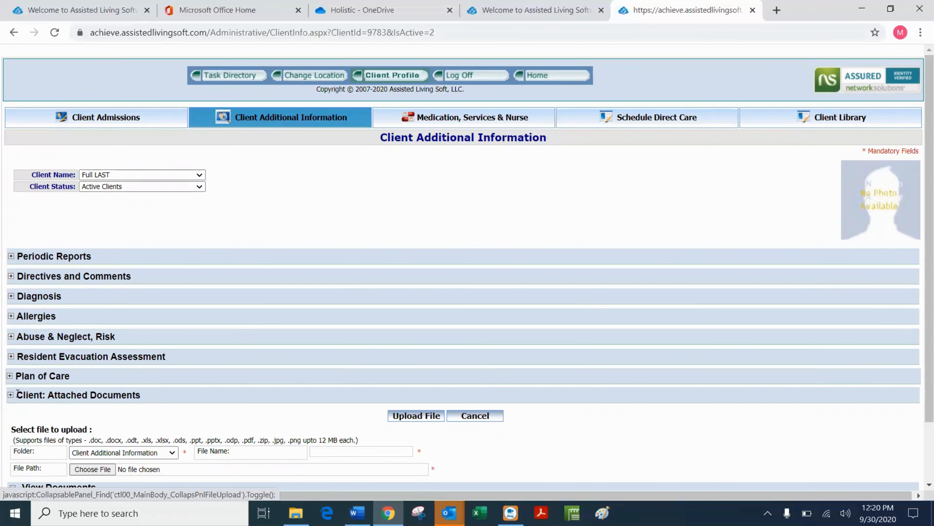